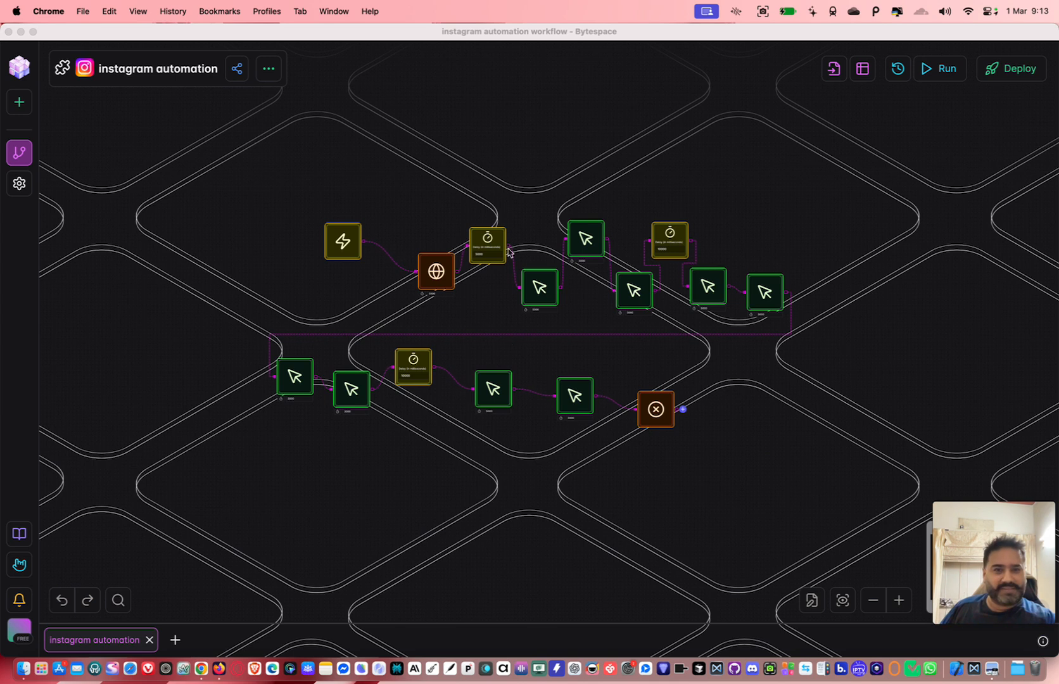
# Step: Run the instagram automation workflow and switch to Chrome to watch it go through the Instagram Explore posts
pyautogui.click(925, 79)
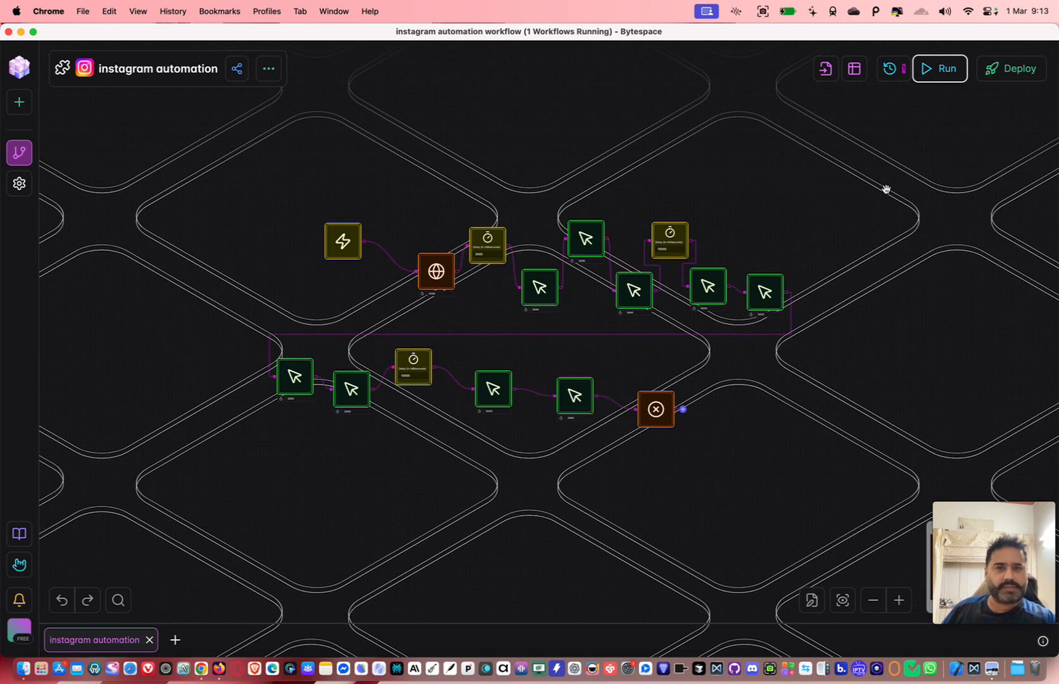
pyautogui.hotkey('ctrl', 'Down')
pyautogui.click(837, 327)
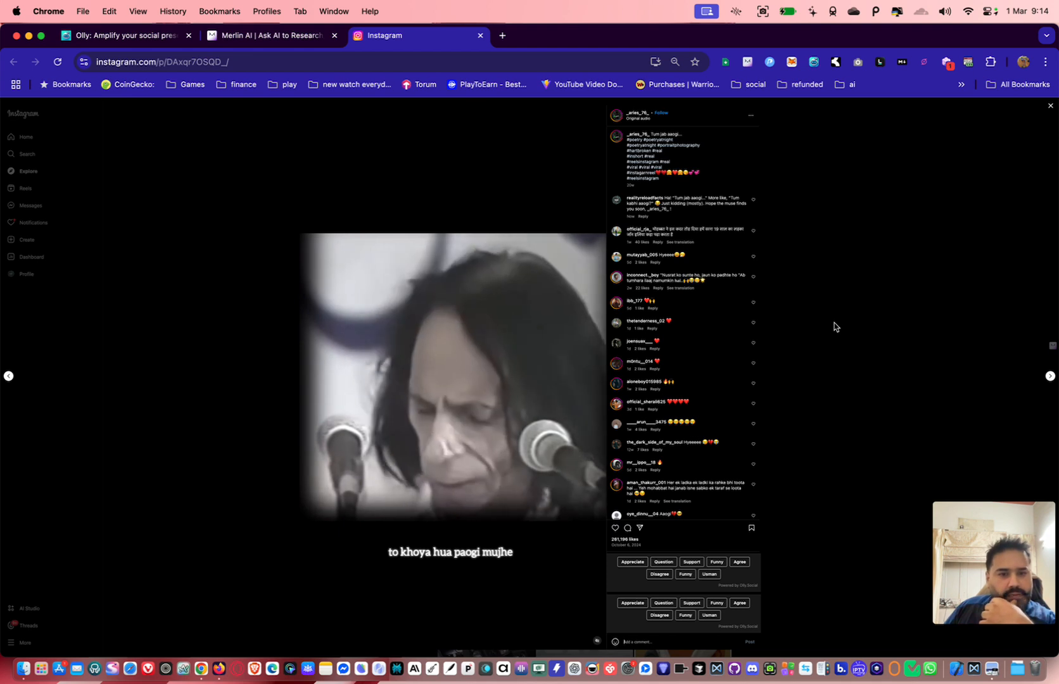
pyautogui.press('Right')
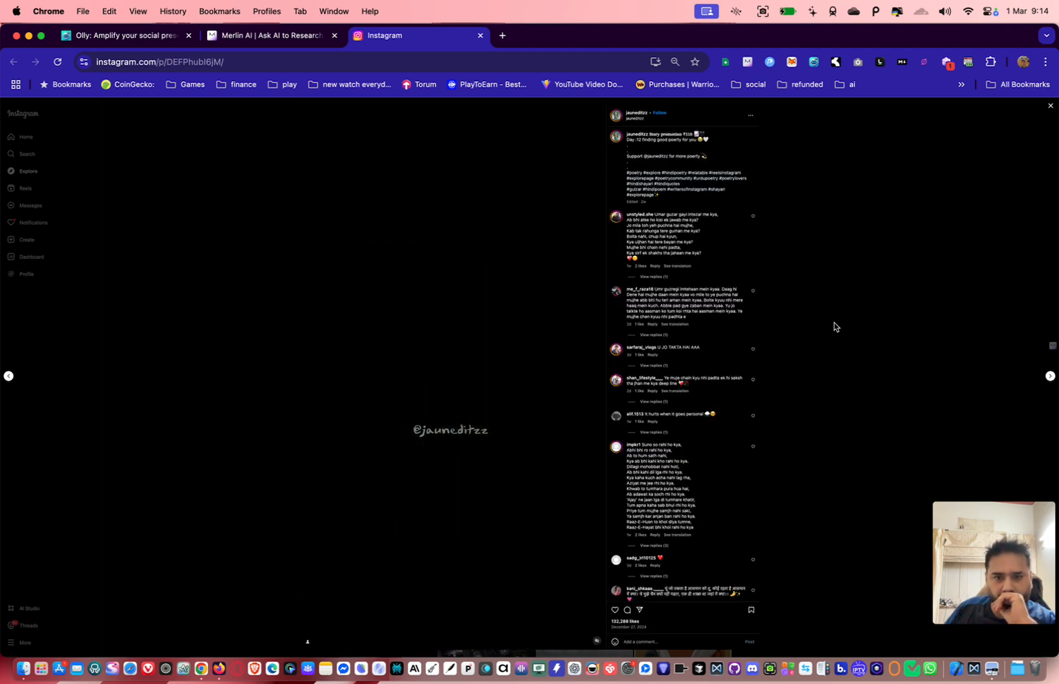
# Step: Close the Instagram tab and switch back to the Bytespace workflow window
pyautogui.press('super+w')
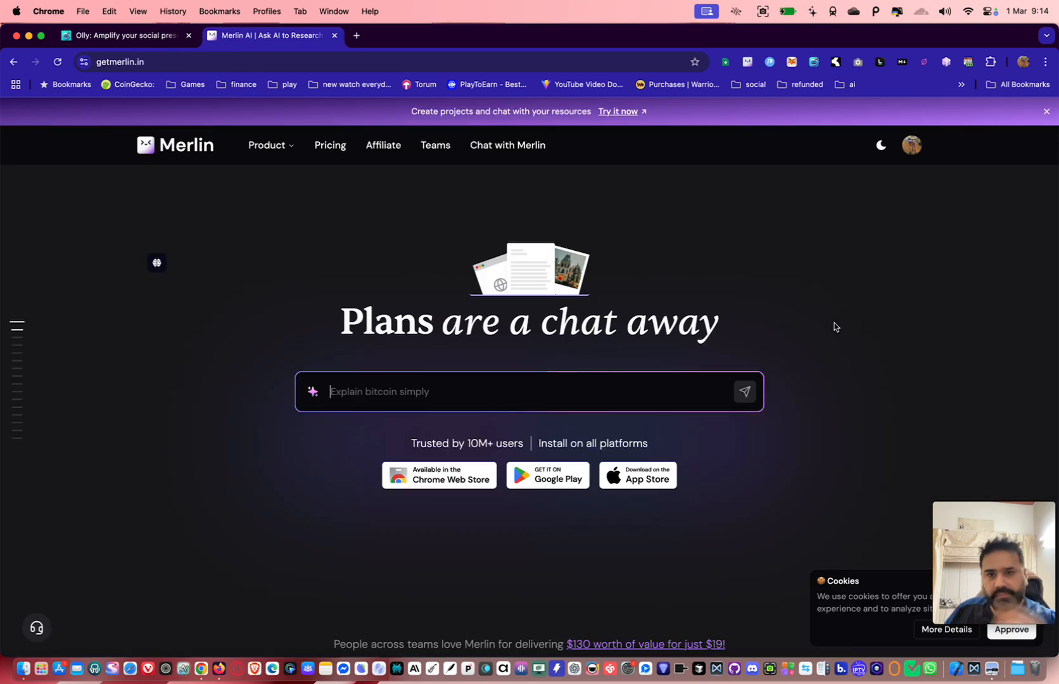
pyautogui.hotkey('ctrl', 'Up')
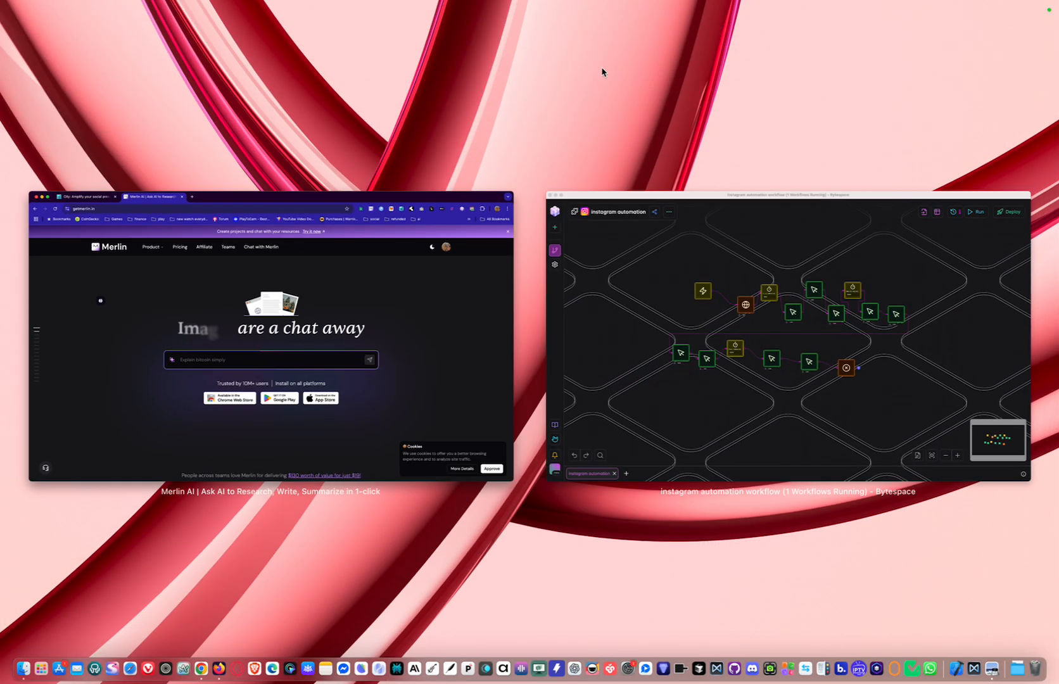
pyautogui.click(681, 274)
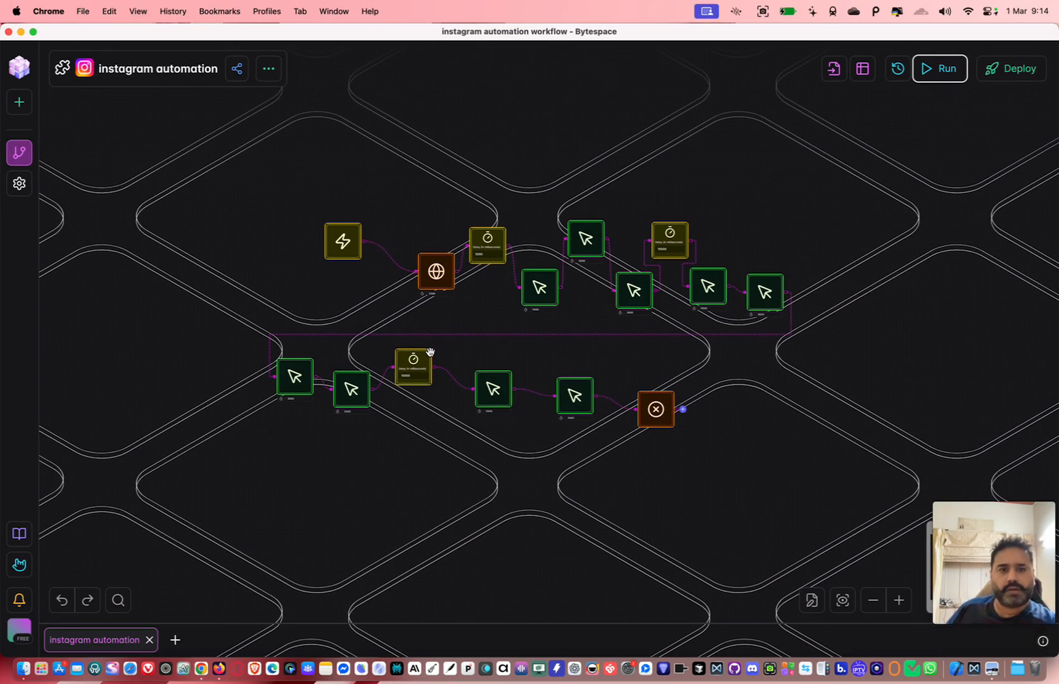
# Step: Create a new workflow named "instagramautomation1" without a description
pyautogui.click(19, 103)
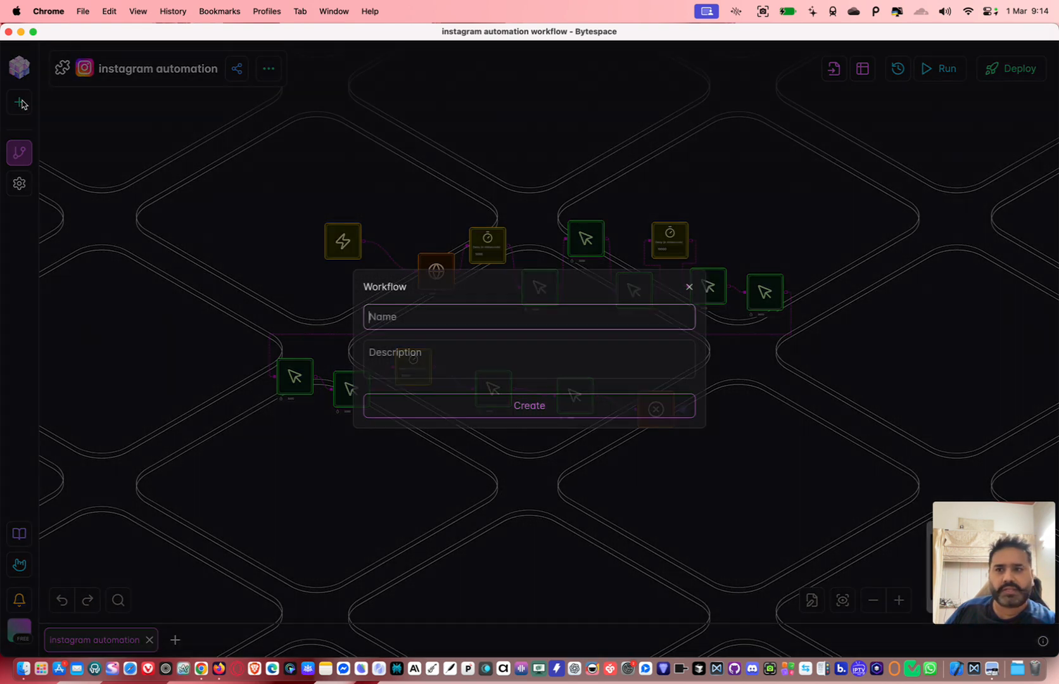
pyautogui.write('instag')
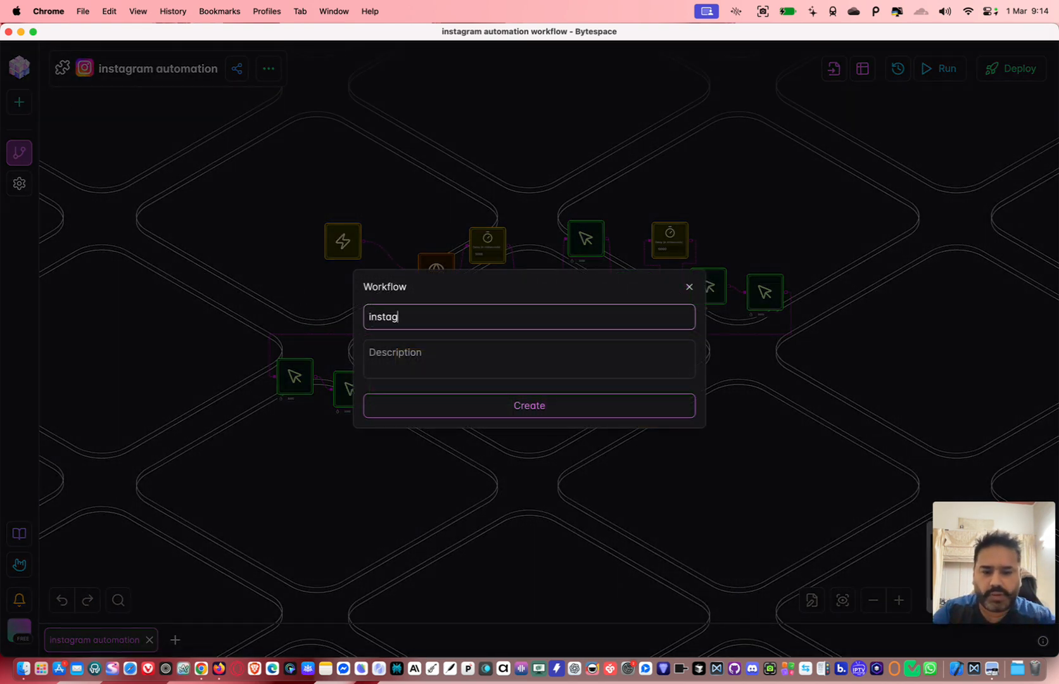
pyautogui.write('ramautoma')
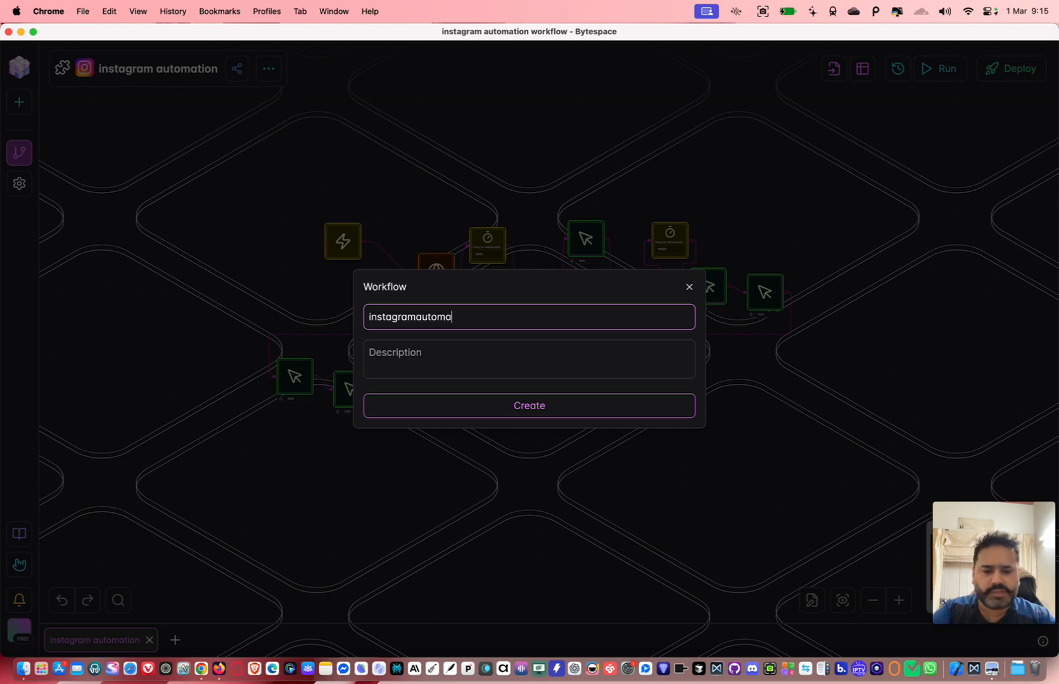
pyautogui.write('tion1')
pyautogui.click(407, 414)
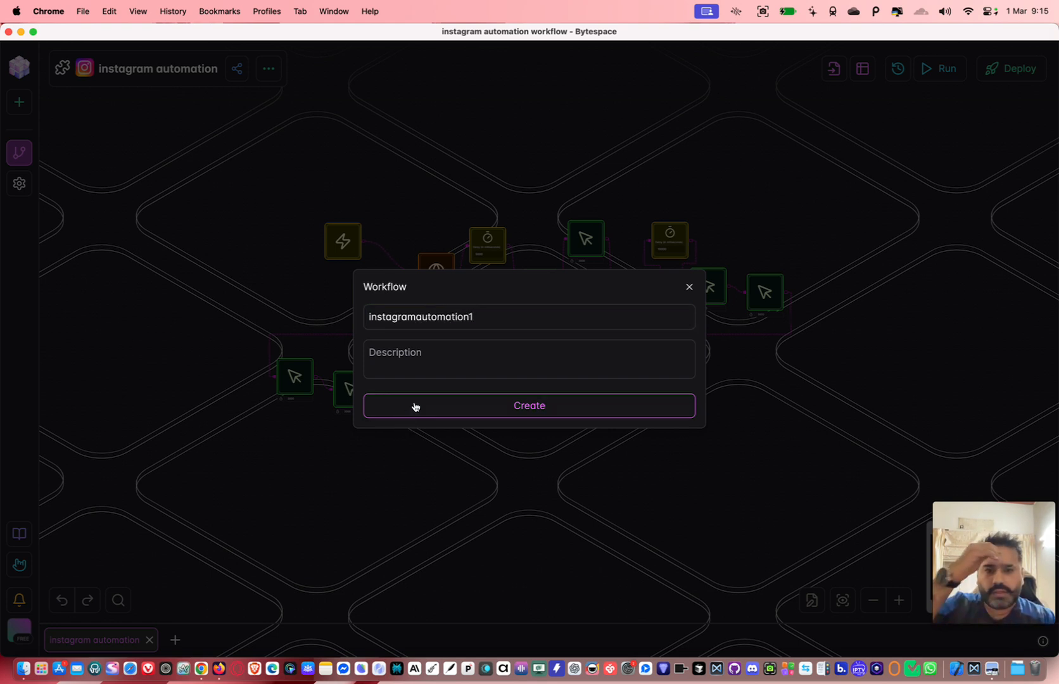
# Step: Move the trigger block up, add a New Tab block after it, and open that block for editing
pyautogui.moveTo(242, 349)
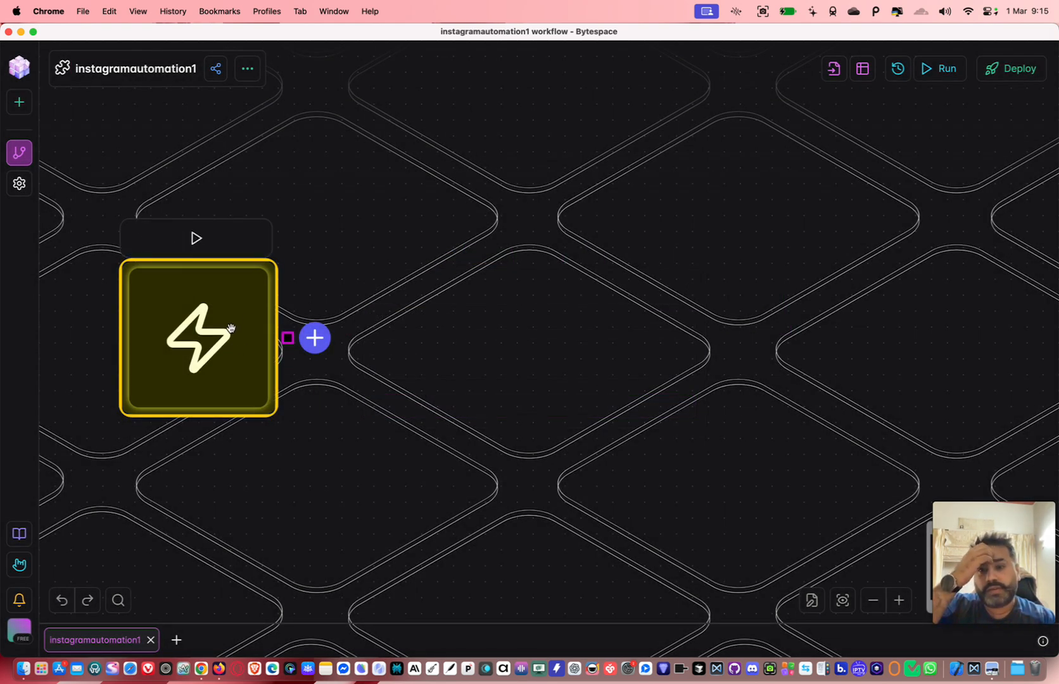
pyautogui.click(231, 327)
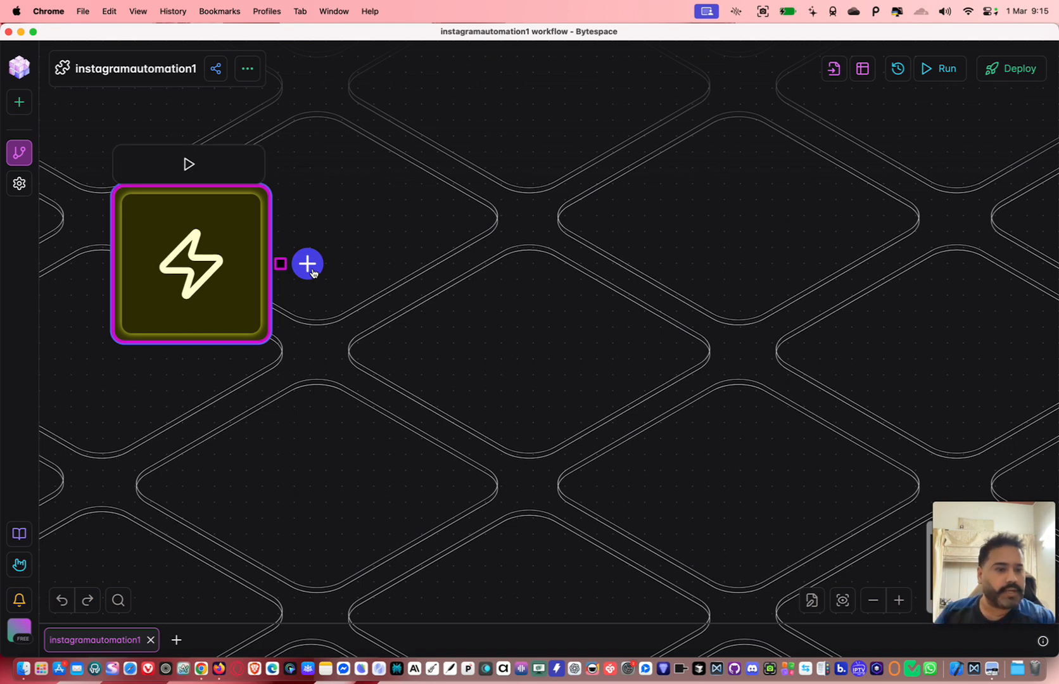
pyautogui.click(308, 264)
pyautogui.click(412, 302)
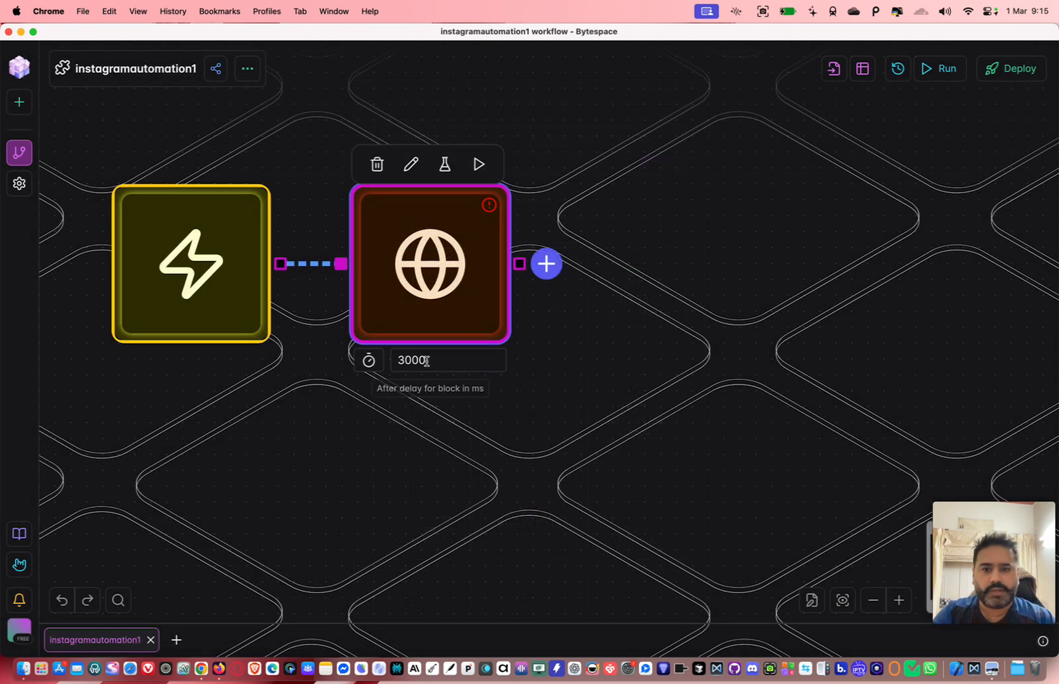
pyautogui.click(443, 239)
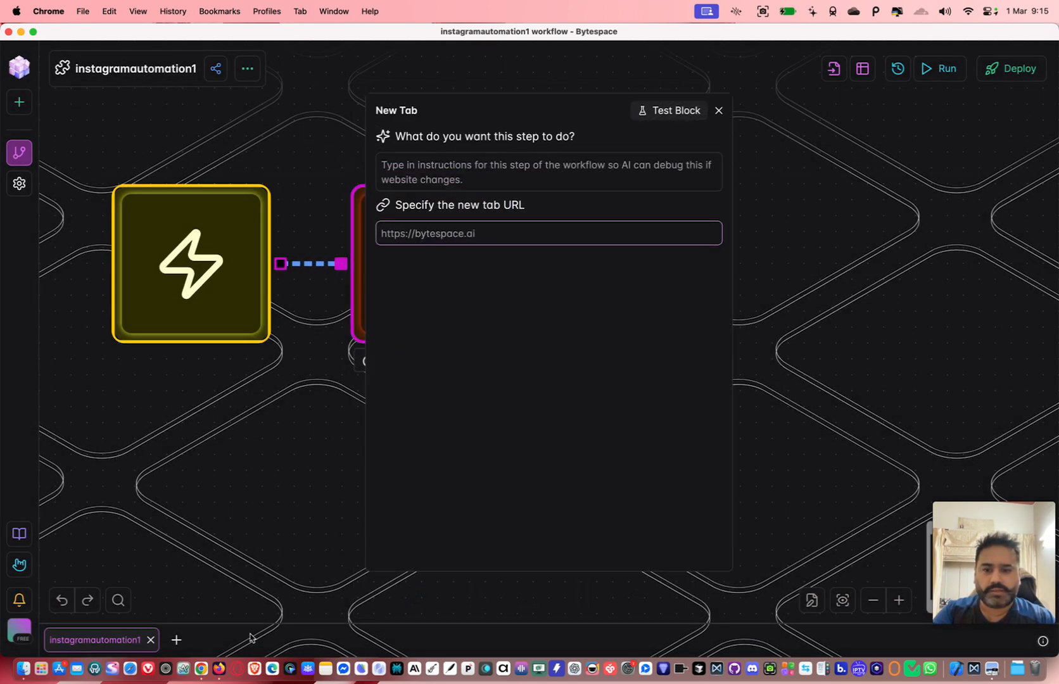
# Step: Switch to Chrome, load instagram.com in the Merlin tab, and go to the Explore page
pyautogui.hotkey('ctrl', 'Down')
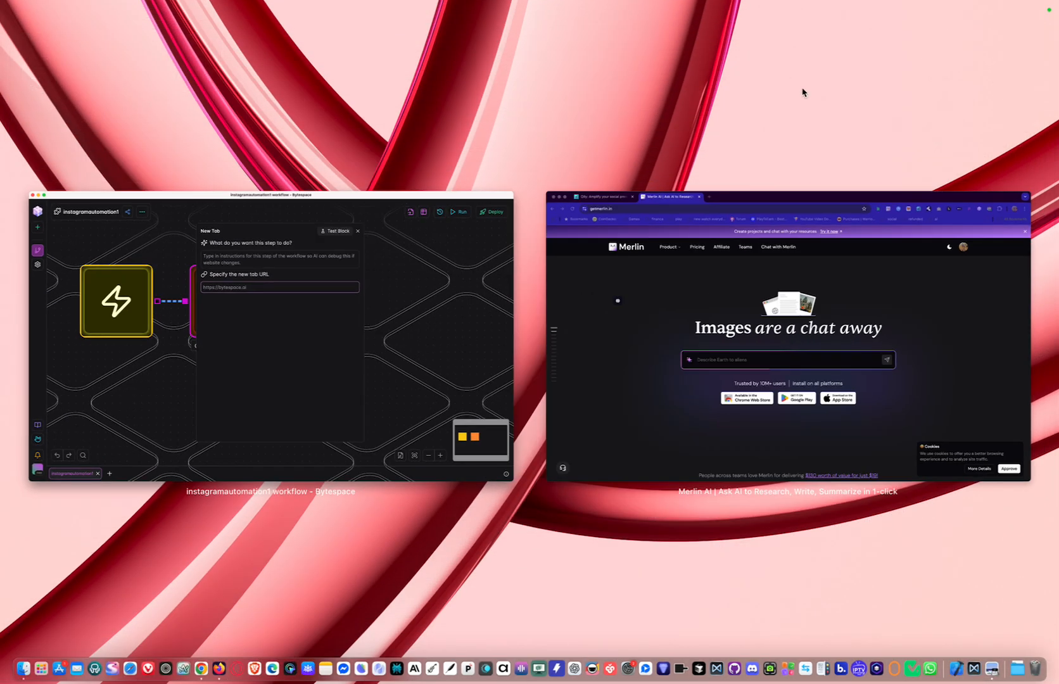
pyautogui.click(786, 266)
pyautogui.click(452, 55)
pyautogui.write('in')
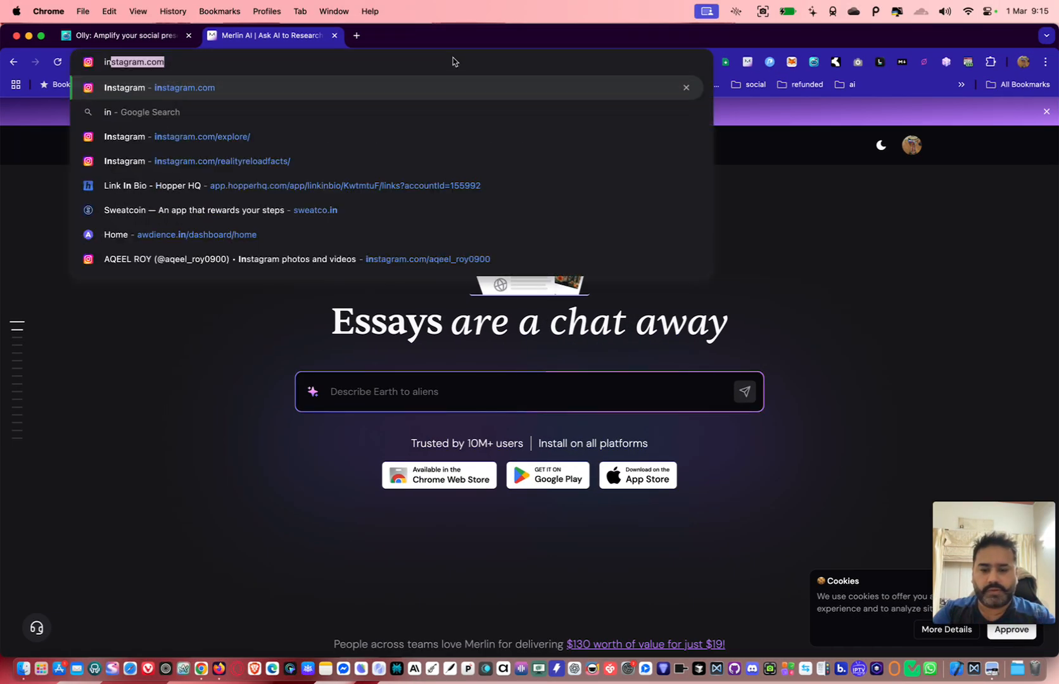
pyautogui.write('stag')
pyautogui.press('Return')
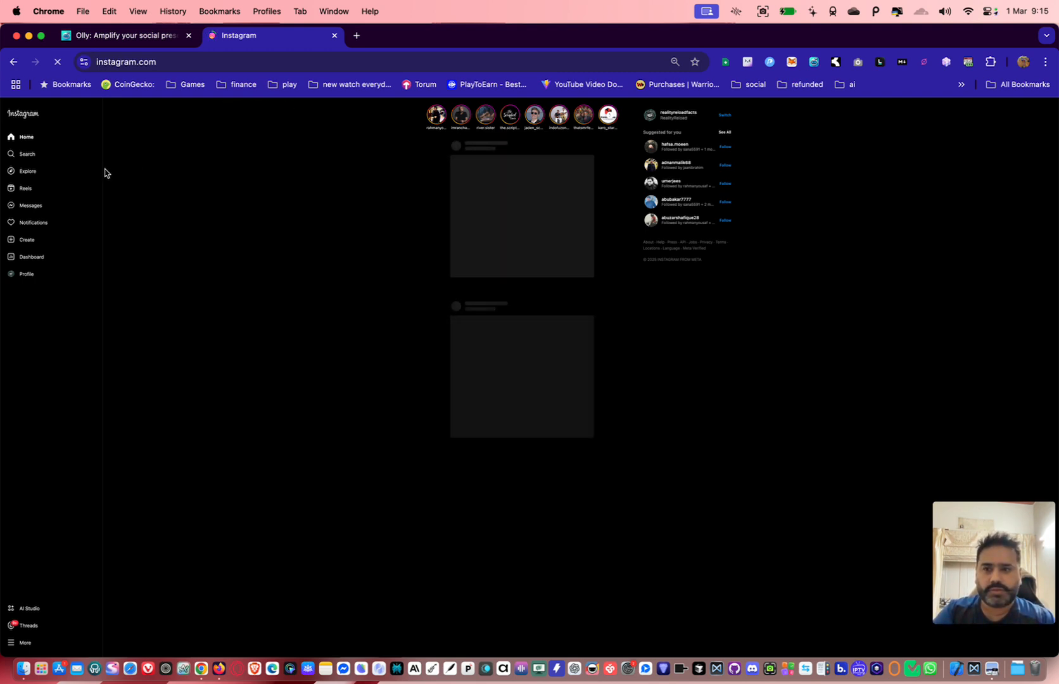
pyautogui.click(50, 175)
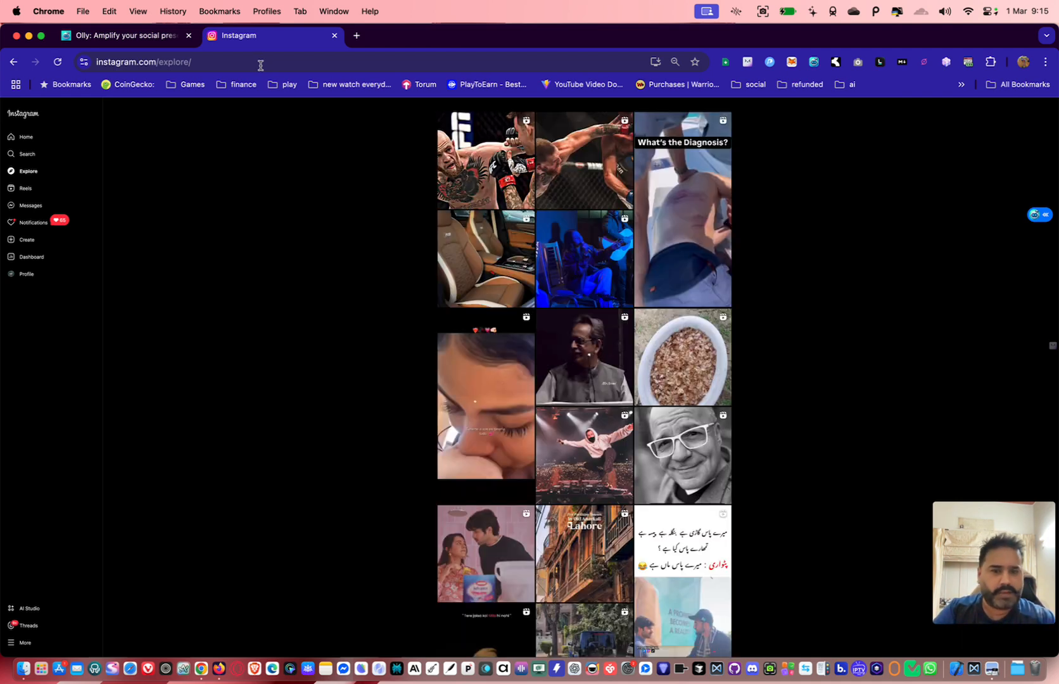
# Step: Reload the Instagram Explore address several times to compare the posts shown on each load
pyautogui.click(261, 61)
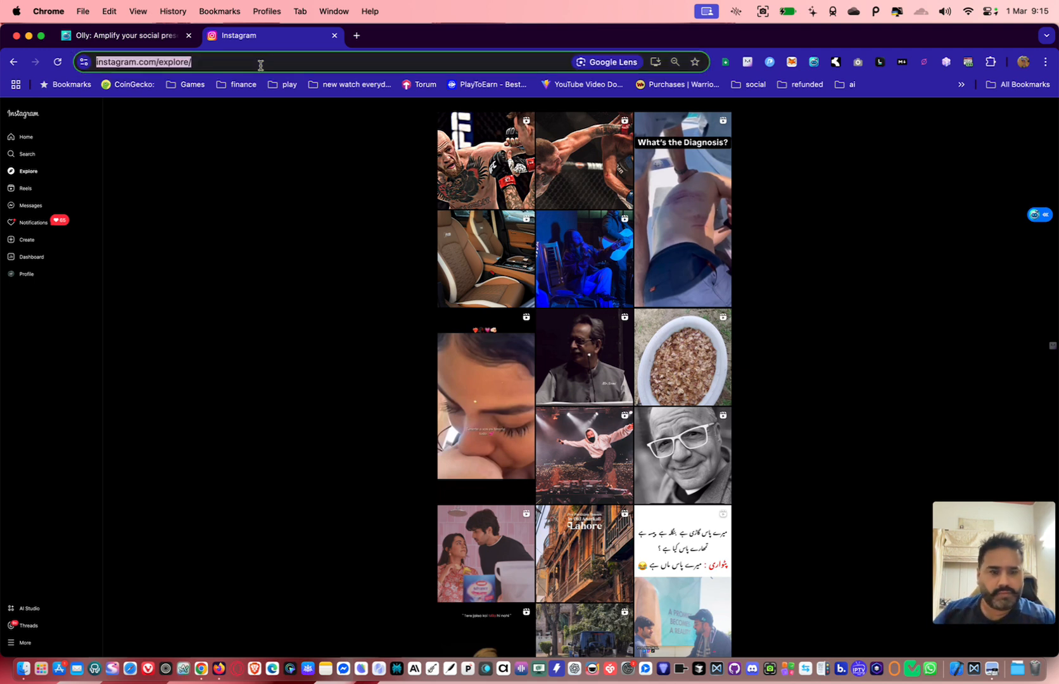
pyautogui.press('Return')
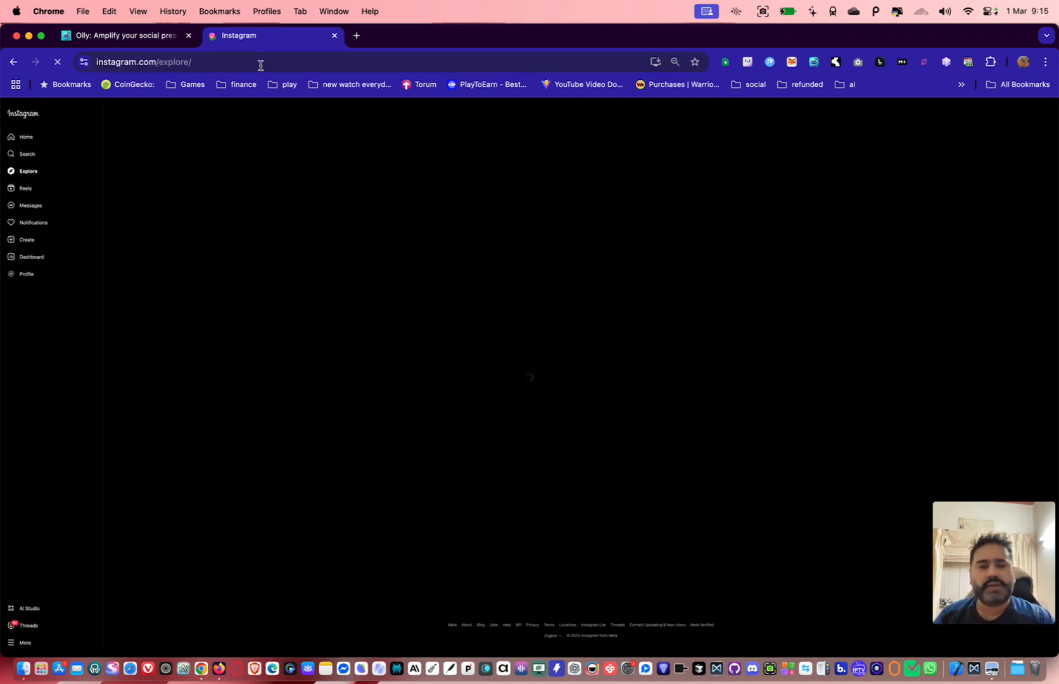
pyautogui.click(260, 61)
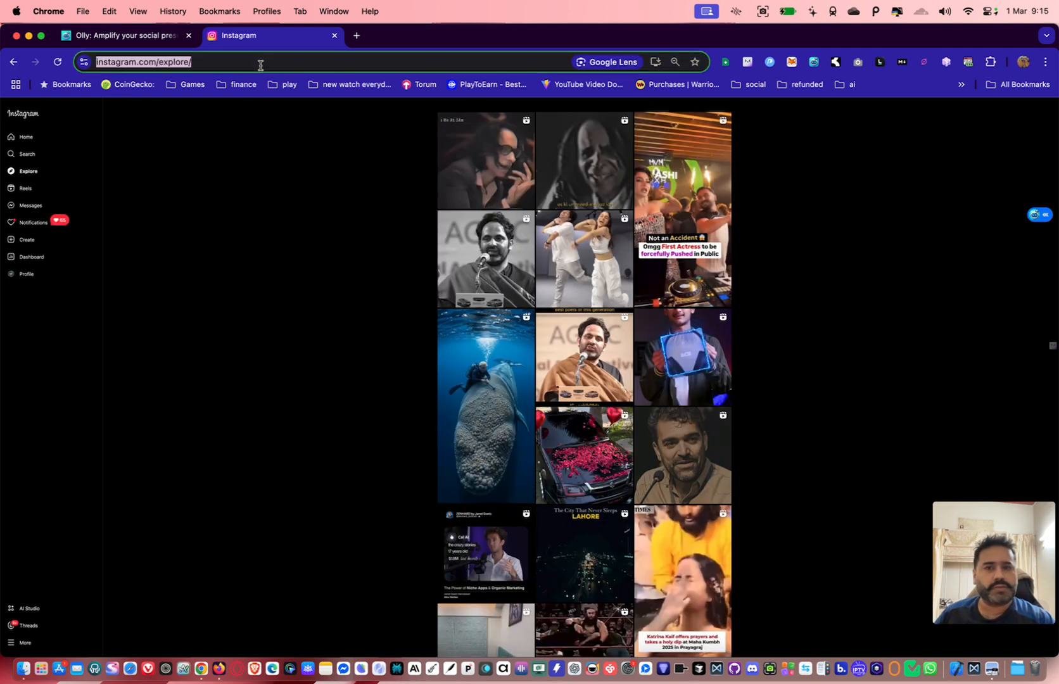
pyautogui.press('Return')
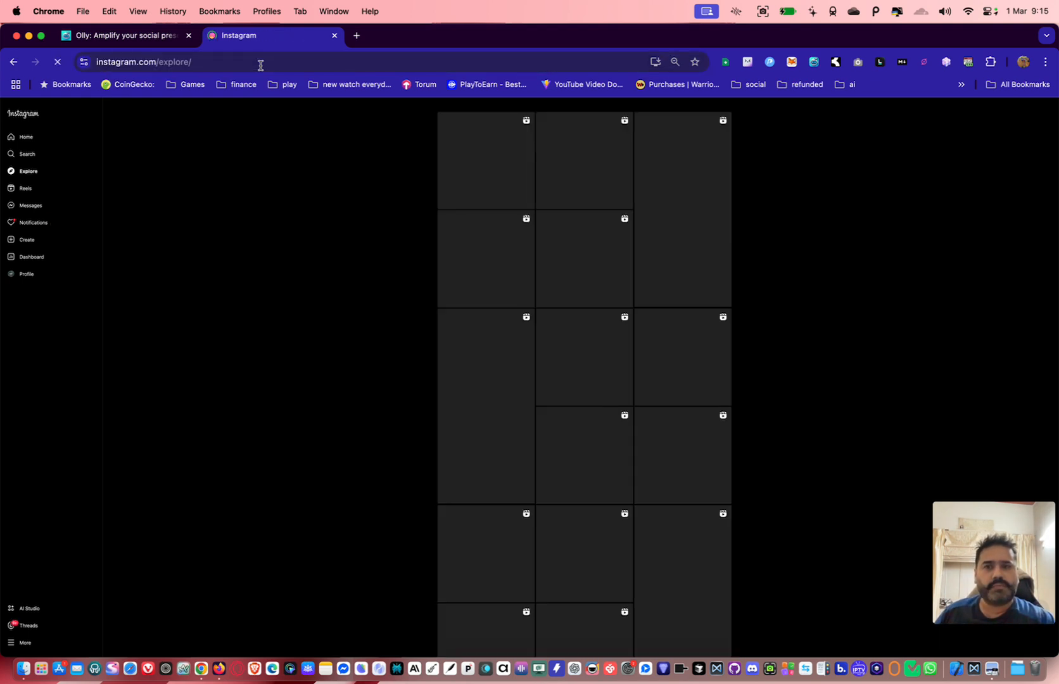
pyautogui.click(260, 61)
pyautogui.press('Return')
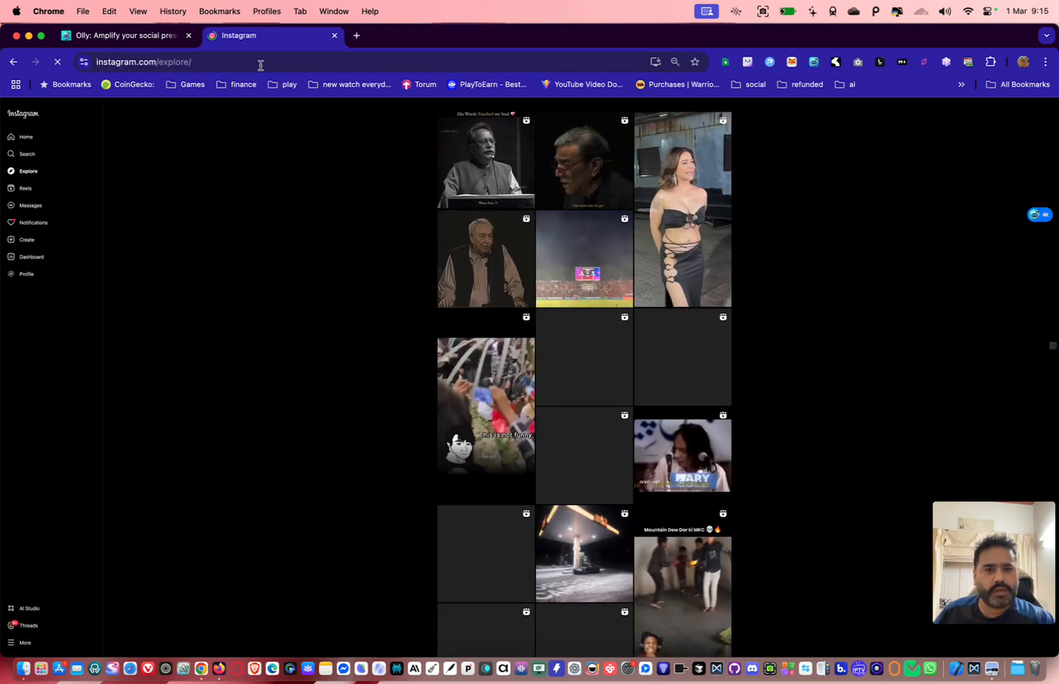
pyautogui.click(260, 61)
pyautogui.press('Return')
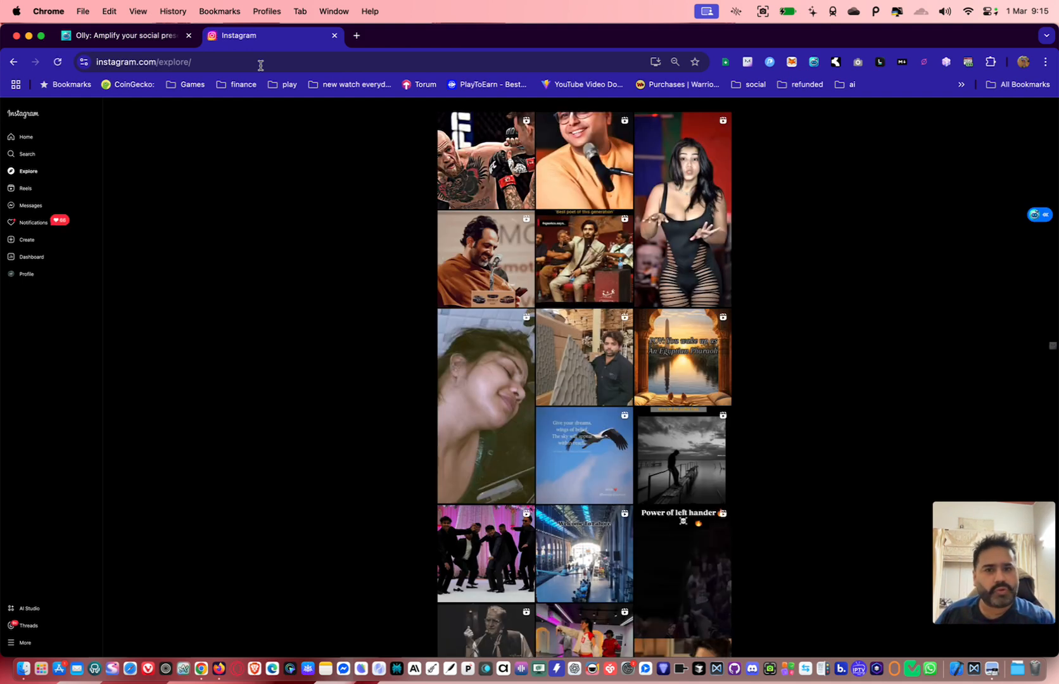
pyautogui.click(260, 62)
pyautogui.press('Return')
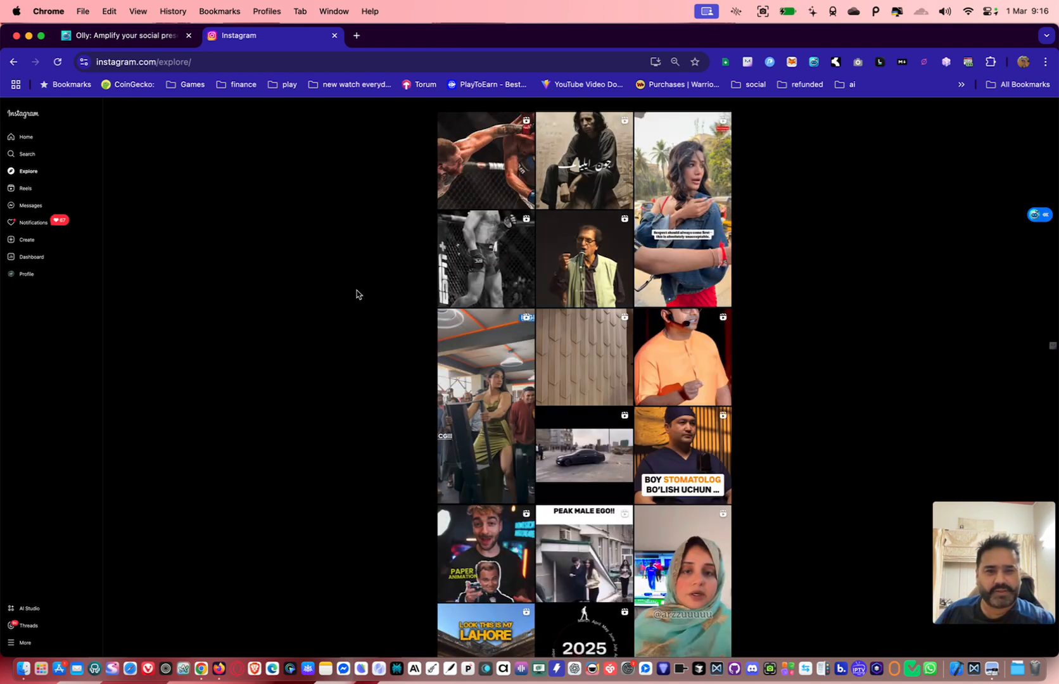
pyautogui.click(283, 65)
pyautogui.press('super+c')
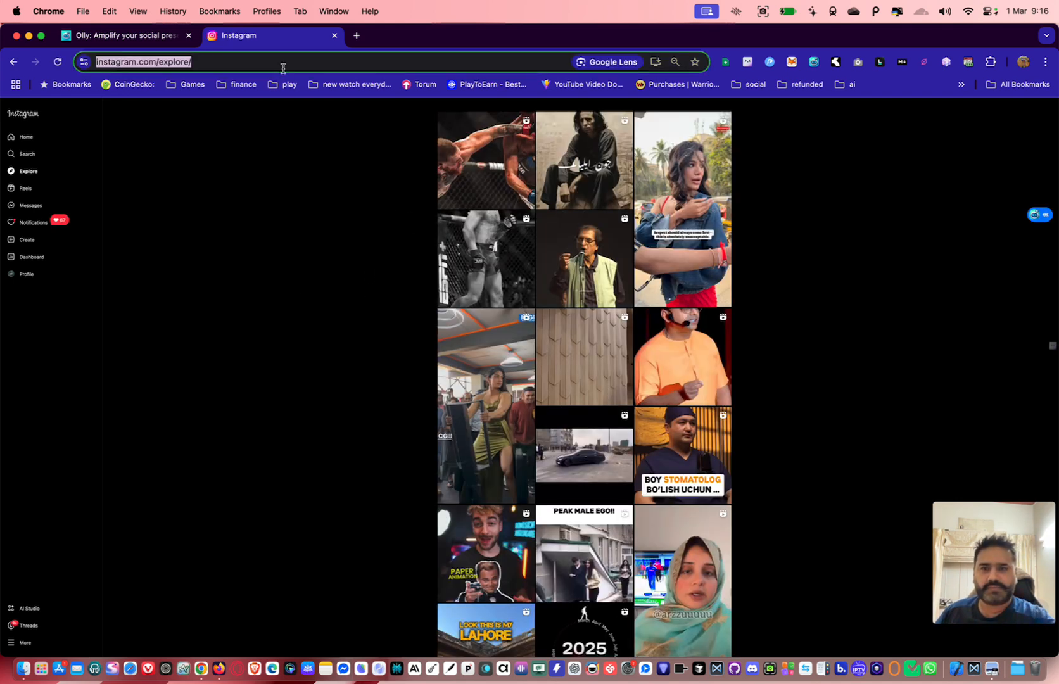
pyautogui.hotkey('ctrl', 'Up')
pyautogui.click(740, 330)
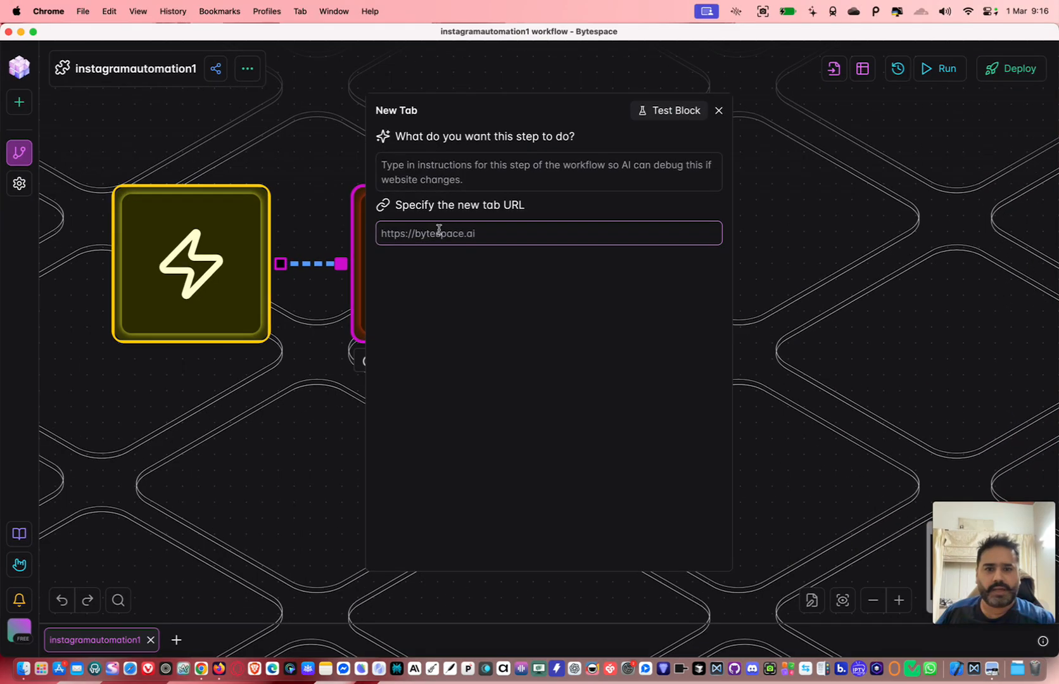
pyautogui.click(440, 232)
pyautogui.press('super+v')
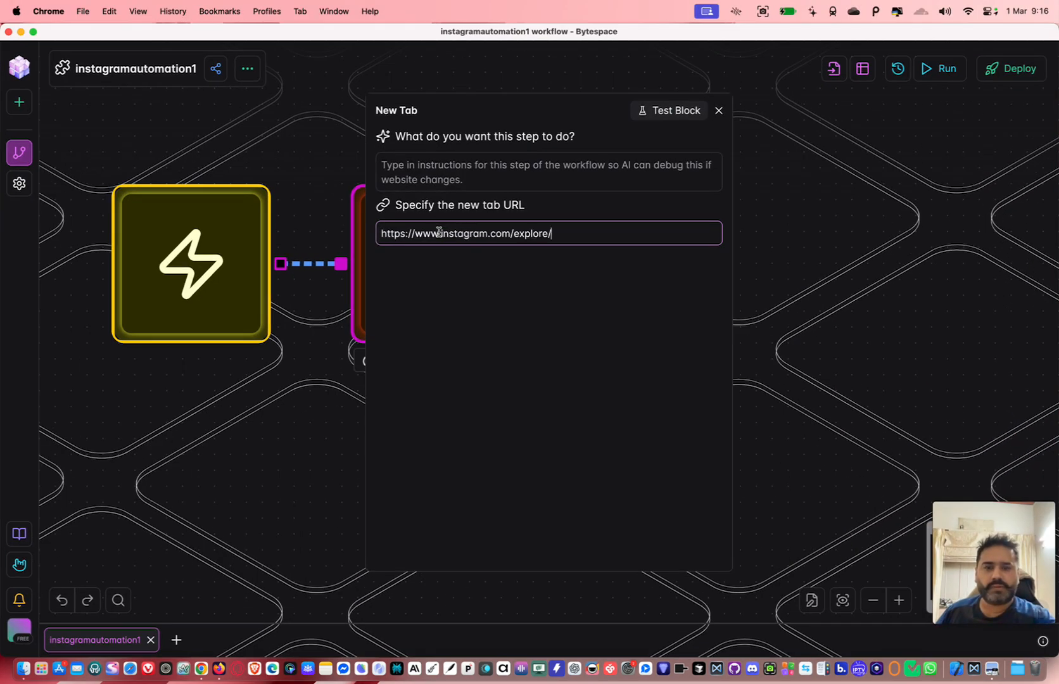
pyautogui.click(718, 110)
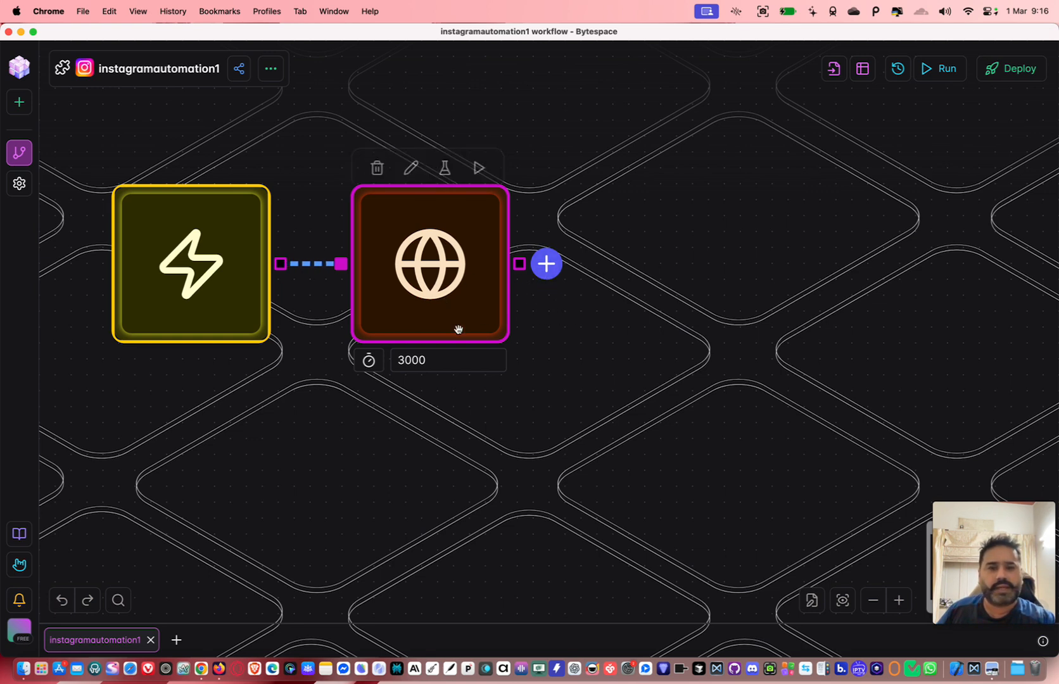
# Step: Set the New Tab block's after delay to 5000 ms and add a Delay block of 5000 milliseconds after it
pyautogui.moveTo(398, 360); pyautogui.dragTo(378, 360)
pyautogui.write('5')
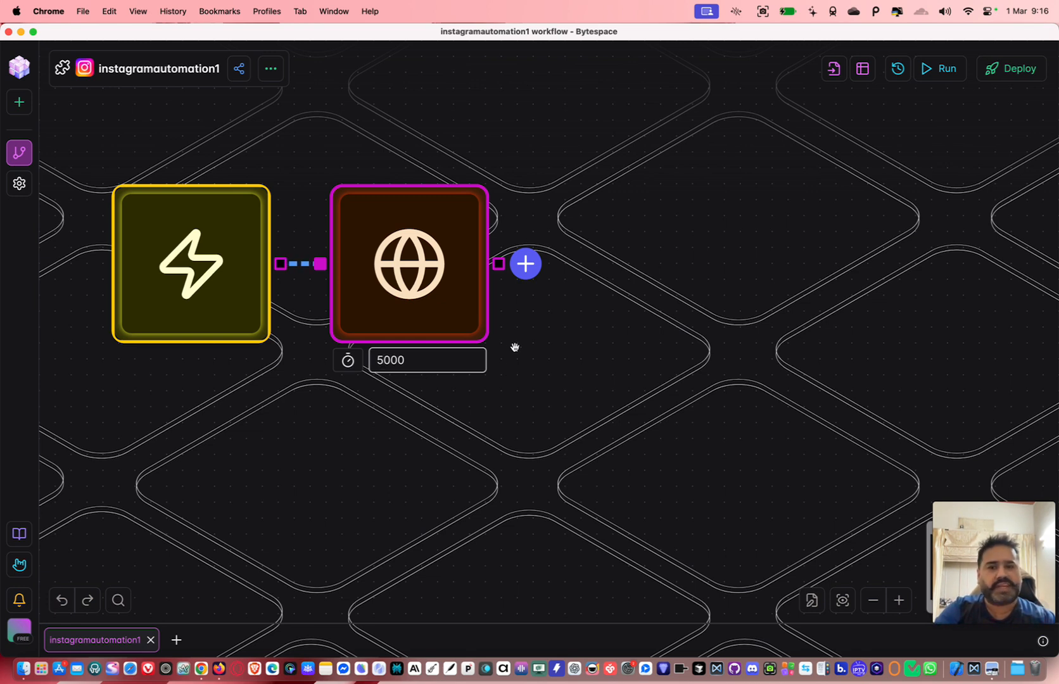
pyautogui.click(527, 264)
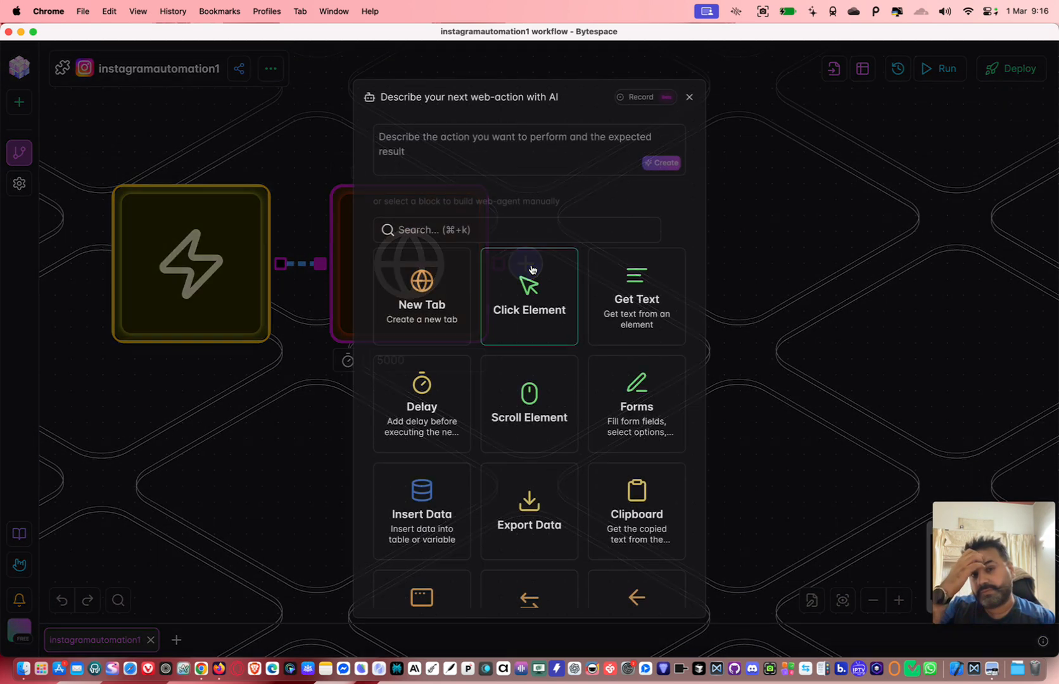
pyautogui.click(444, 389)
pyautogui.click(629, 301)
pyautogui.write('0')
# Step: Rearrange the trigger, New Tab and Delay blocks into a compact staggered row with New Tab slightly lower between the other two
pyautogui.moveTo(649, 228); pyautogui.dragTo(625, 159)
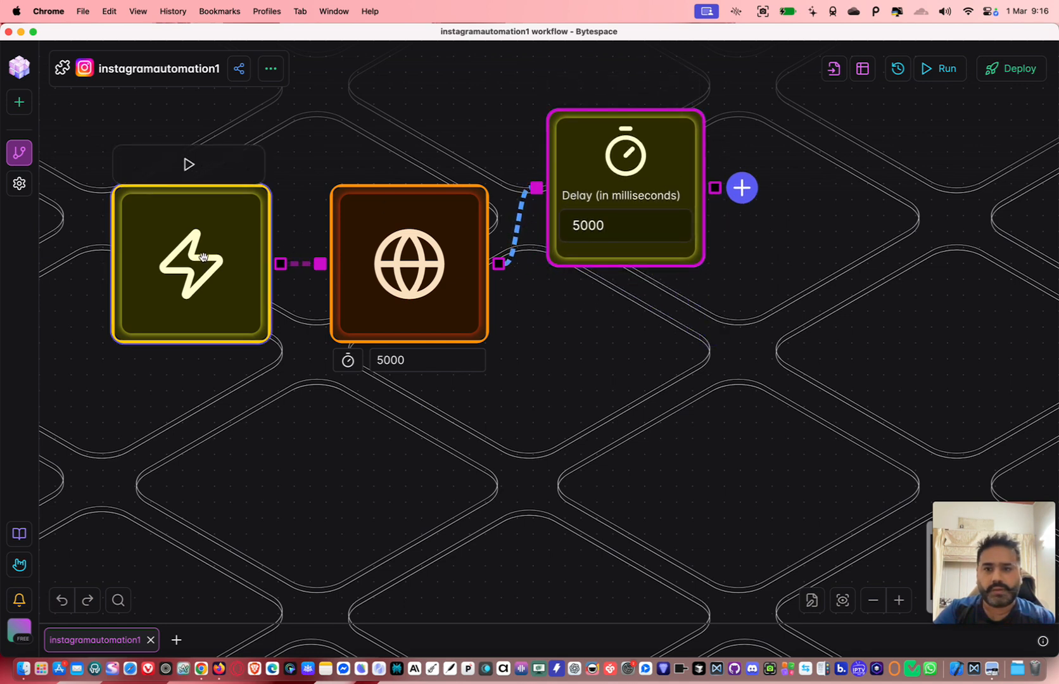
pyautogui.moveTo(190, 260); pyautogui.dragTo(151, 204)
pyautogui.moveTo(306, 377); pyautogui.dragTo(325, 371)
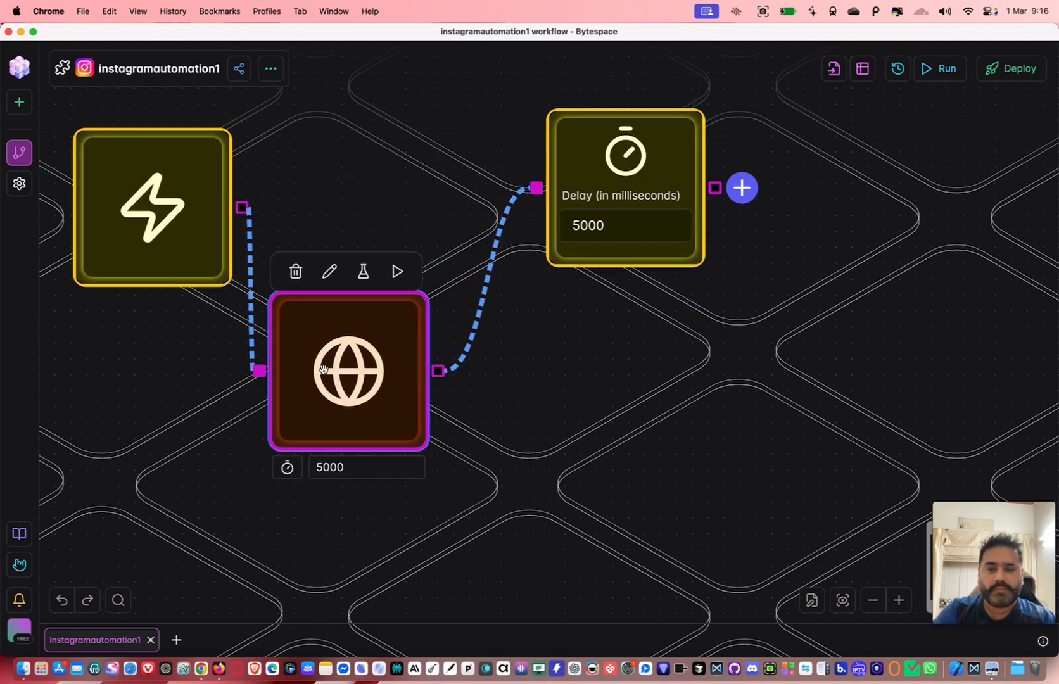
pyautogui.moveTo(645, 213); pyautogui.dragTo(582, 210)
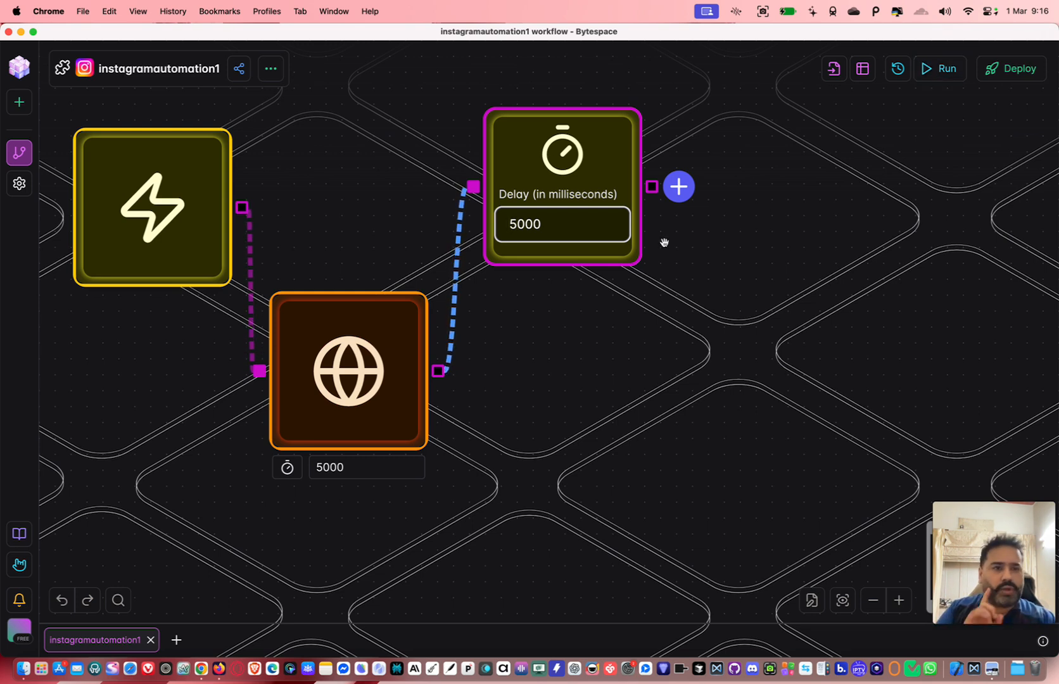
pyautogui.moveTo(200, 236); pyautogui.dragTo(181, 211)
pyautogui.moveTo(347, 363); pyautogui.dragTo(330, 264)
pyautogui.moveTo(545, 218); pyautogui.dragTo(511, 215)
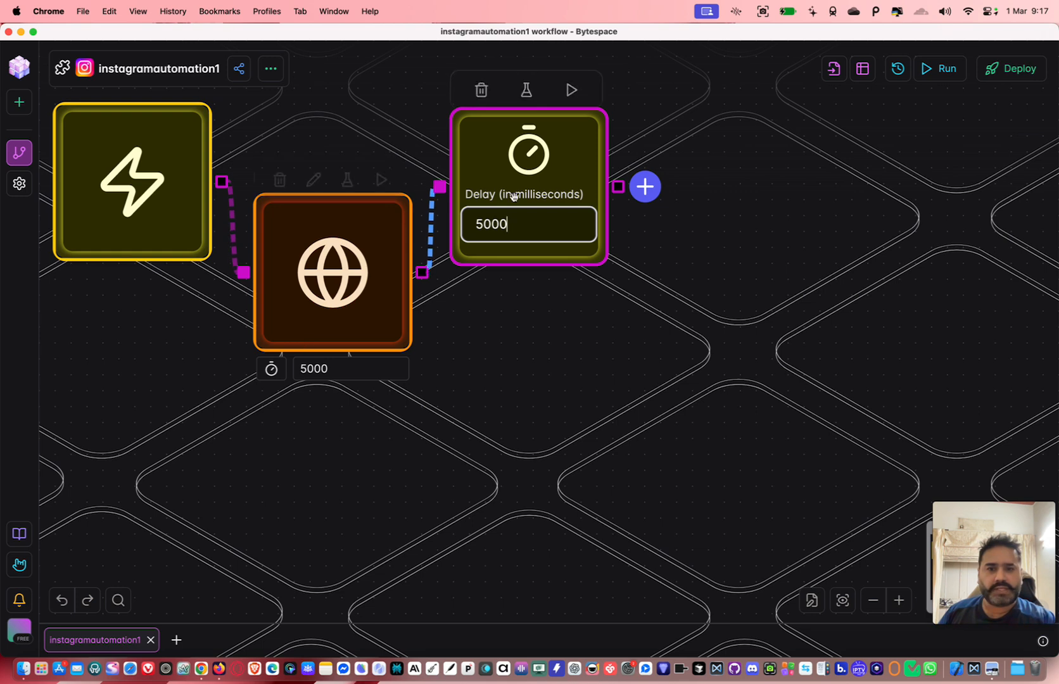
# Step: Add a Click Element block after the Delay block, targeting the second post in the Explore grid's first row, and close its settings
pyautogui.click(644, 187)
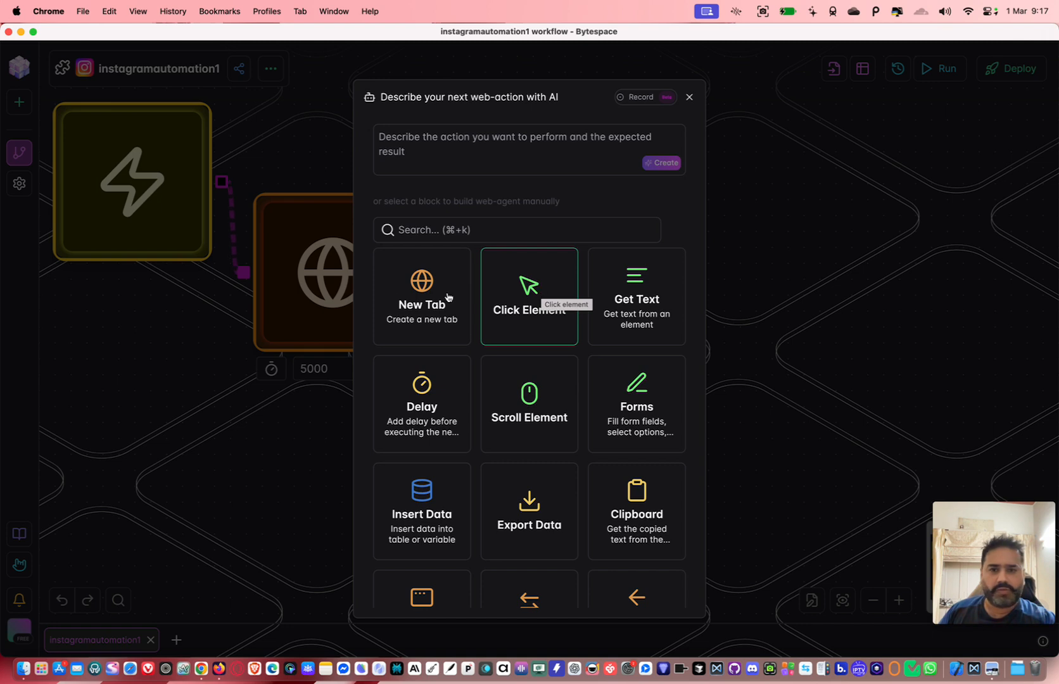
pyautogui.click(542, 317)
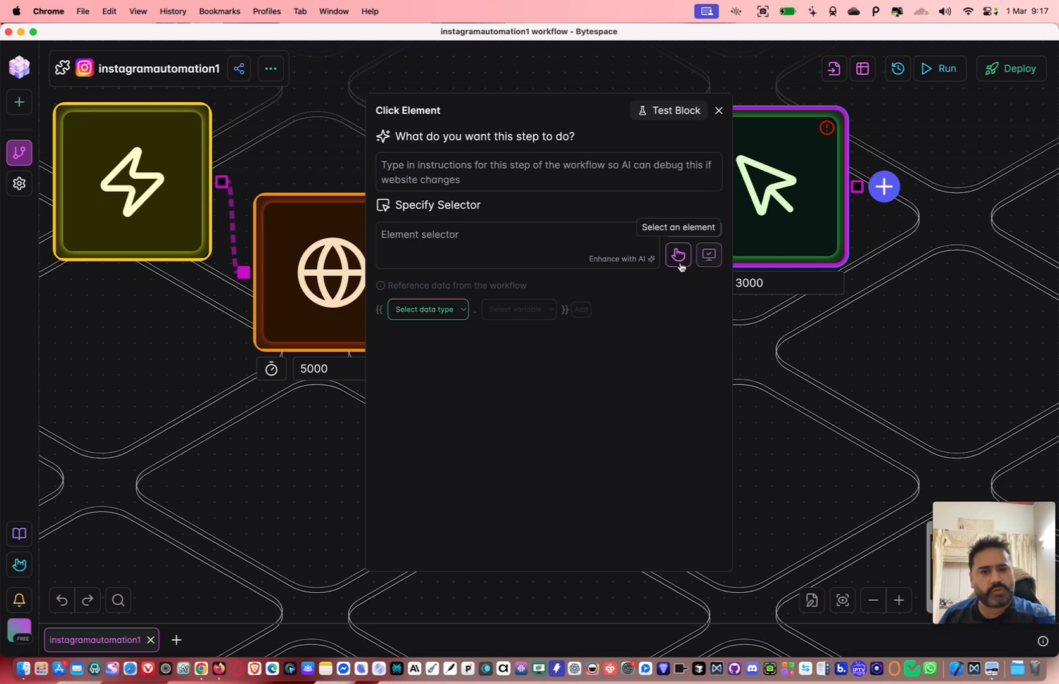
pyautogui.click(677, 256)
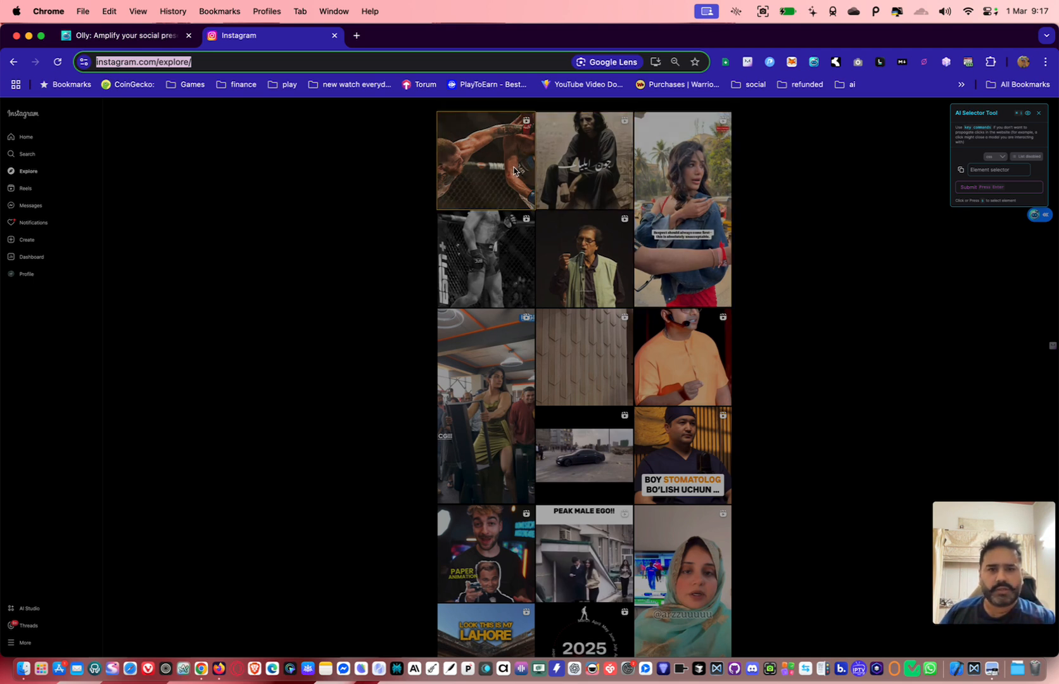
pyautogui.click(584, 175)
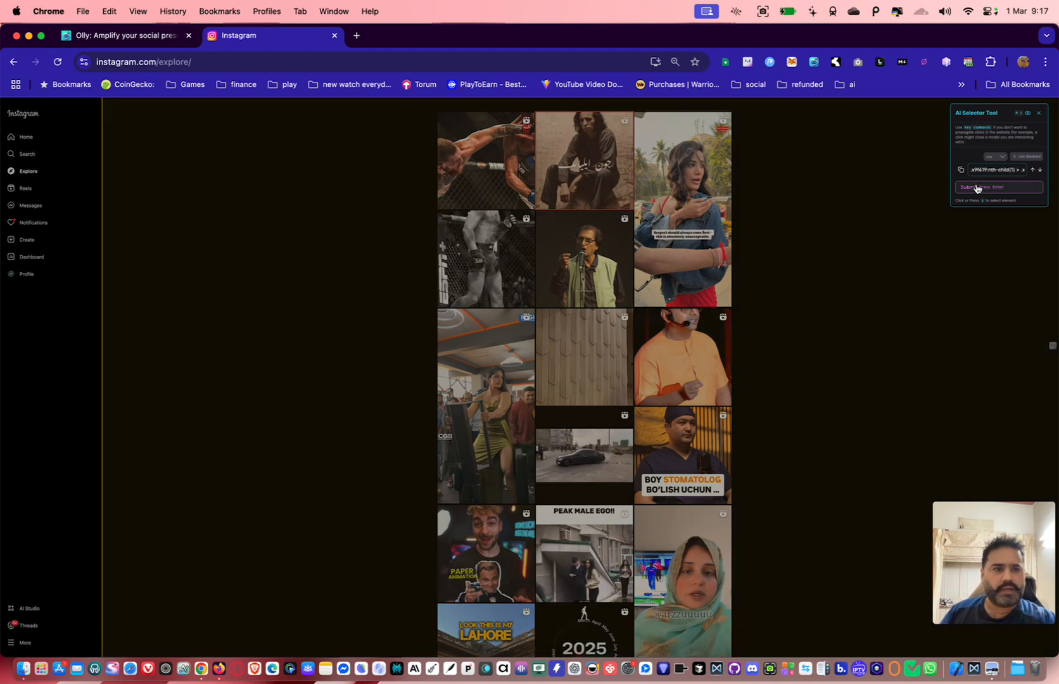
pyautogui.click(976, 188)
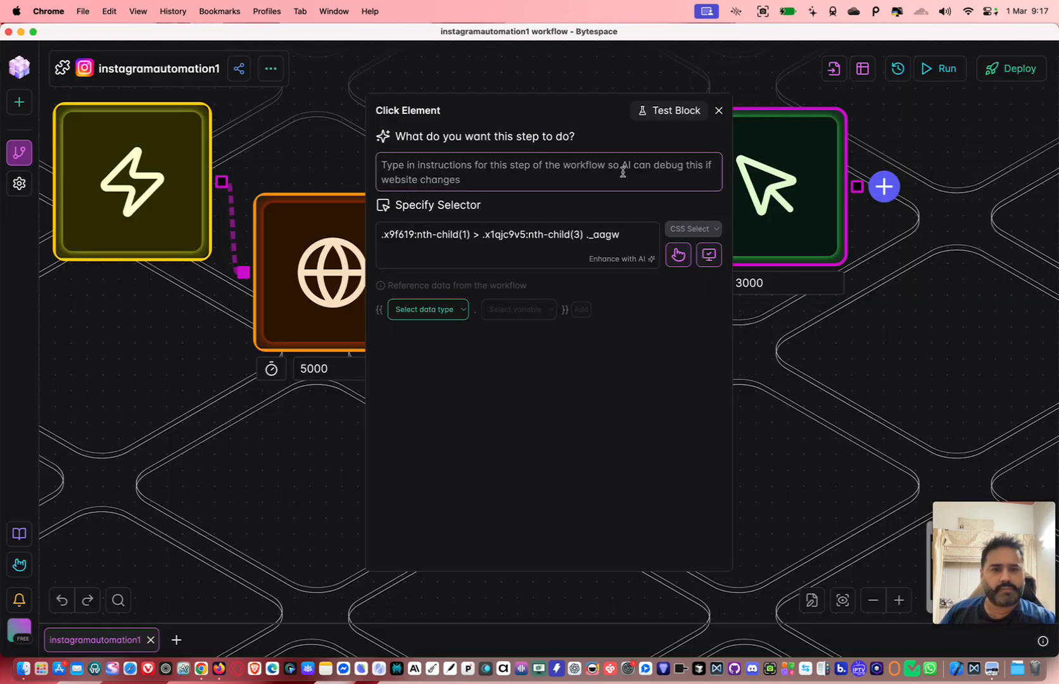
pyautogui.click(717, 111)
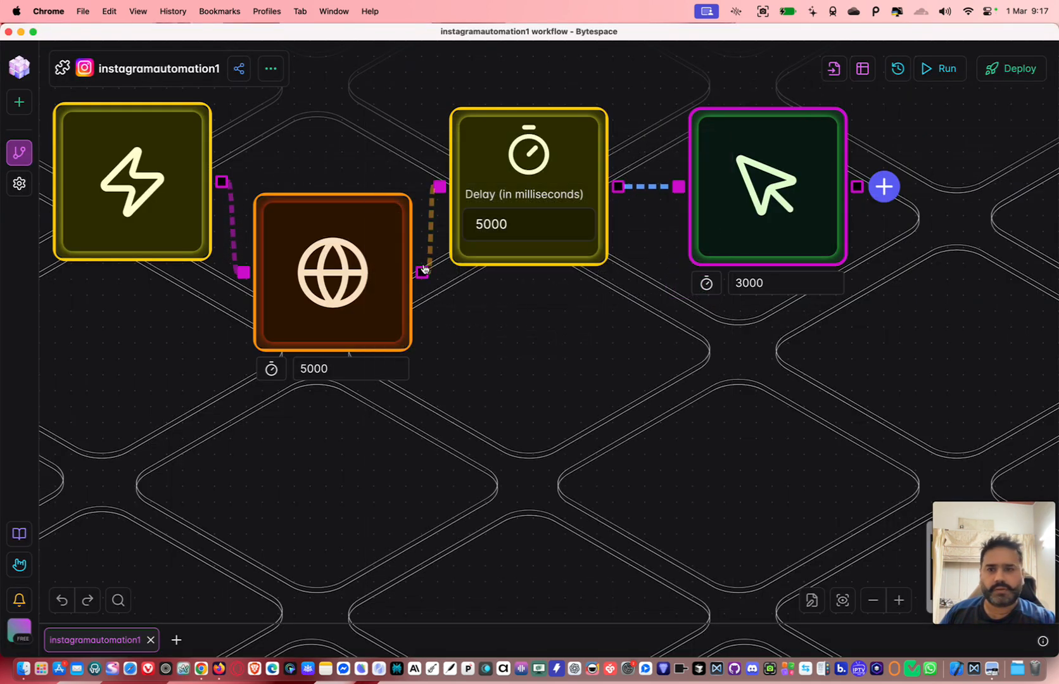
# Step: Rearrange the four blocks compactly, with New Tab and Delay raised beside the trigger and the Click Element block lower after them
pyautogui.scroll(-3, 375, 392)
pyautogui.moveTo(248, 302); pyautogui.dragTo(161, 259)
pyautogui.moveTo(379, 342); pyautogui.dragTo(287, 179)
pyautogui.moveTo(468, 247); pyautogui.dragTo(397, 160)
pyautogui.moveTo(600, 284); pyautogui.dragTo(505, 314)
# Step: Switch to the Instagram window and open the second post in the Explore grid's first row
pyautogui.hotkey('ctrl', 'Up')
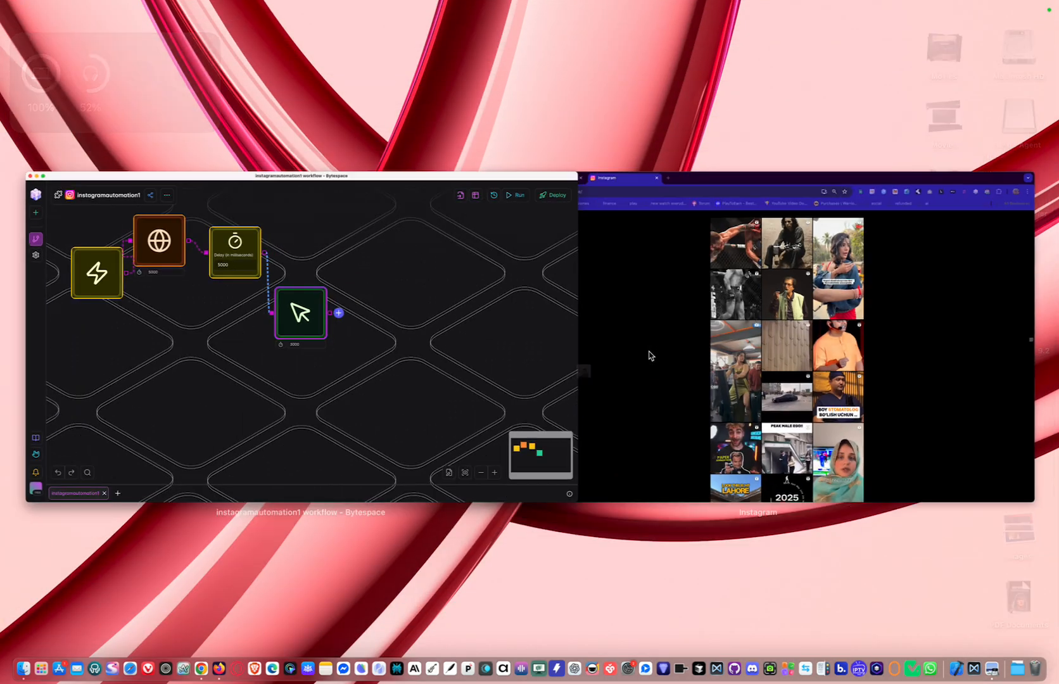
pyautogui.click(624, 198)
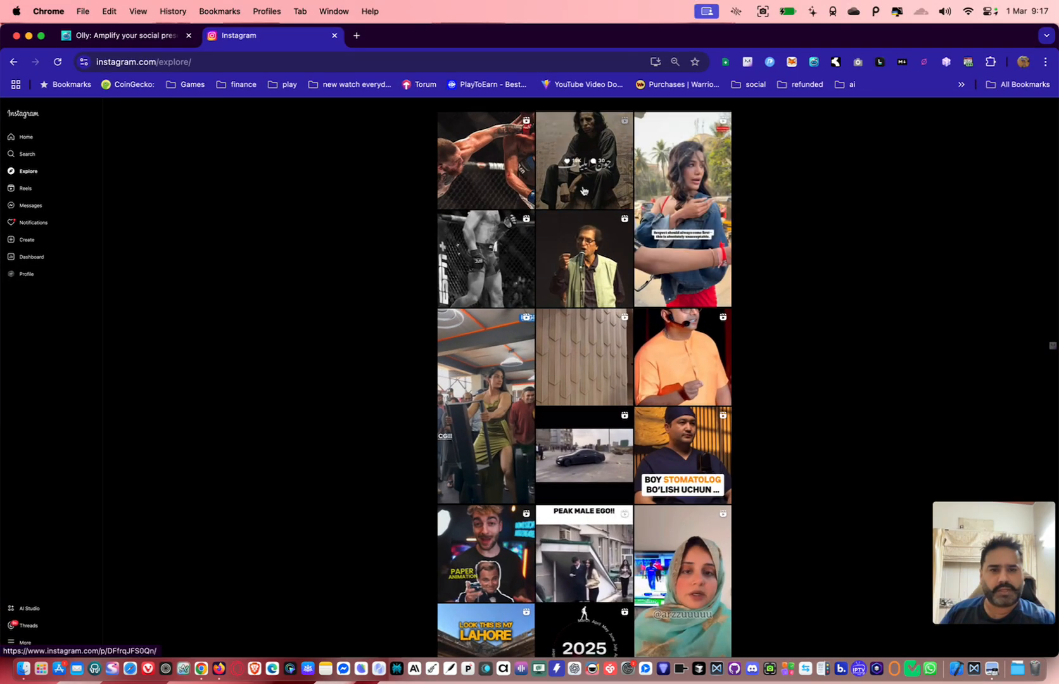
pyautogui.click(624, 197)
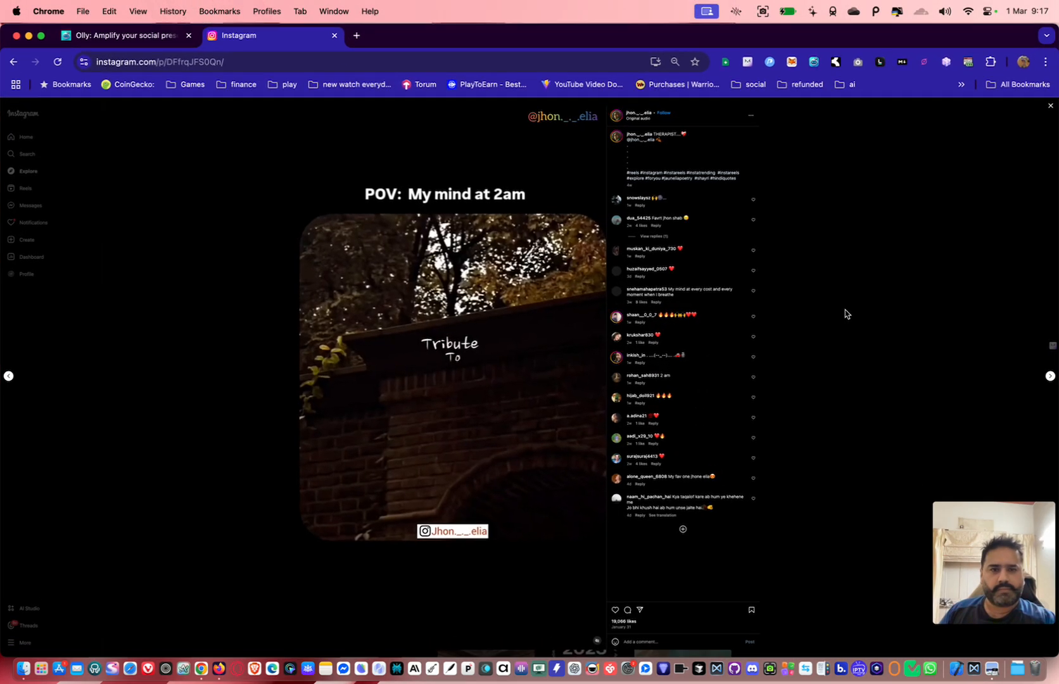
# Step: Back in Bytespace, add a second Click Element block targeting the post's comment field and place it higher than the first one
pyautogui.hotkey('ctrl', 'Up')
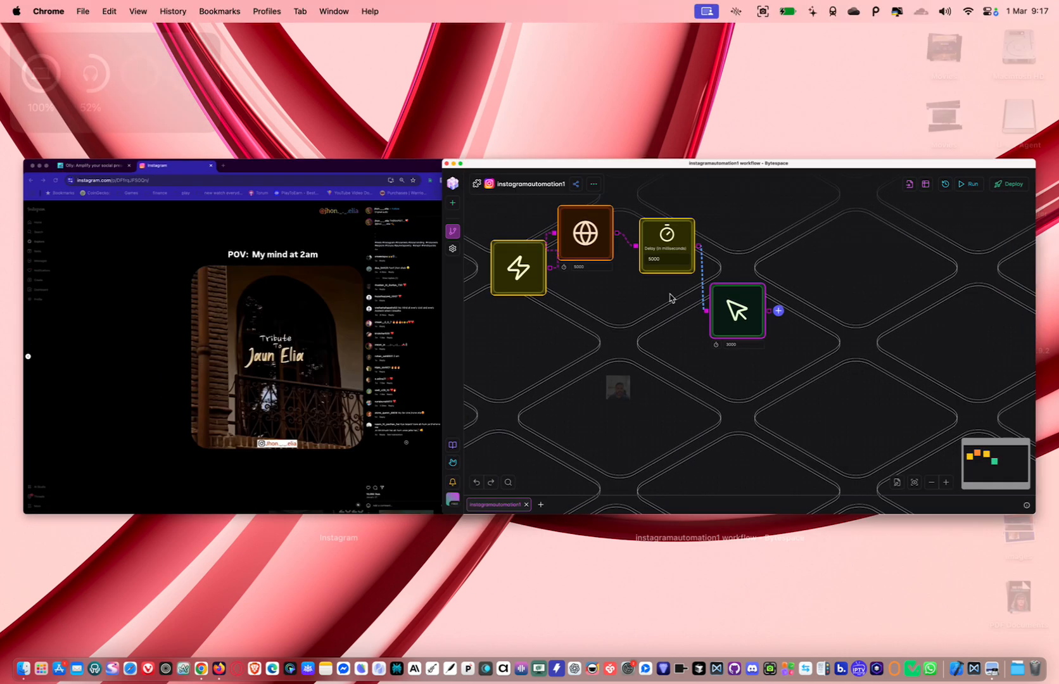
pyautogui.click(670, 297)
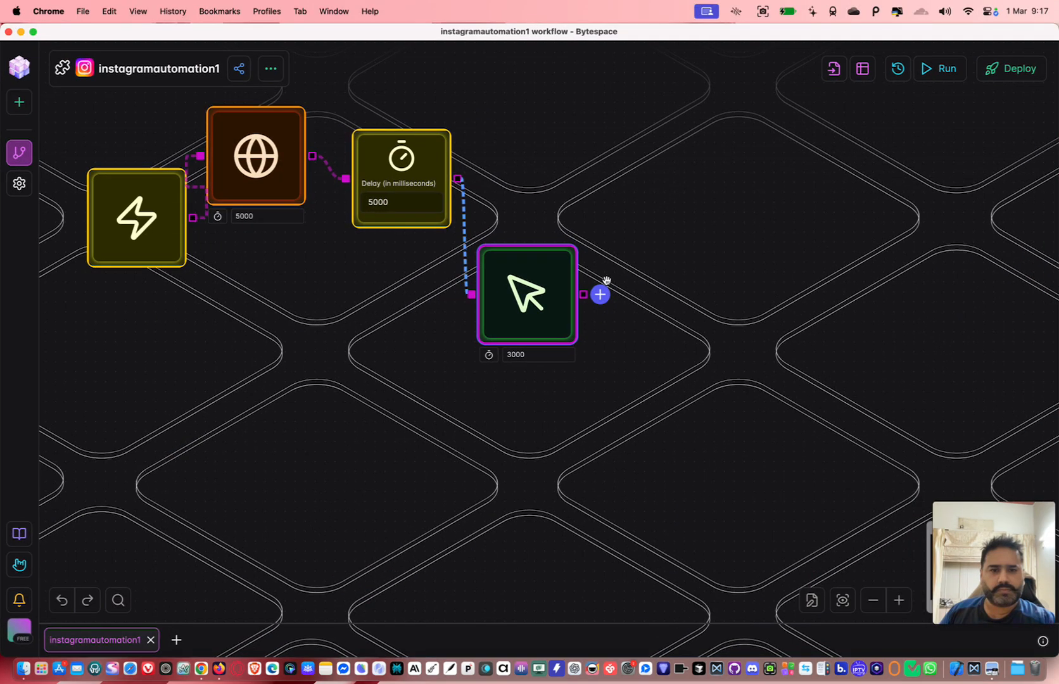
pyautogui.click(602, 293)
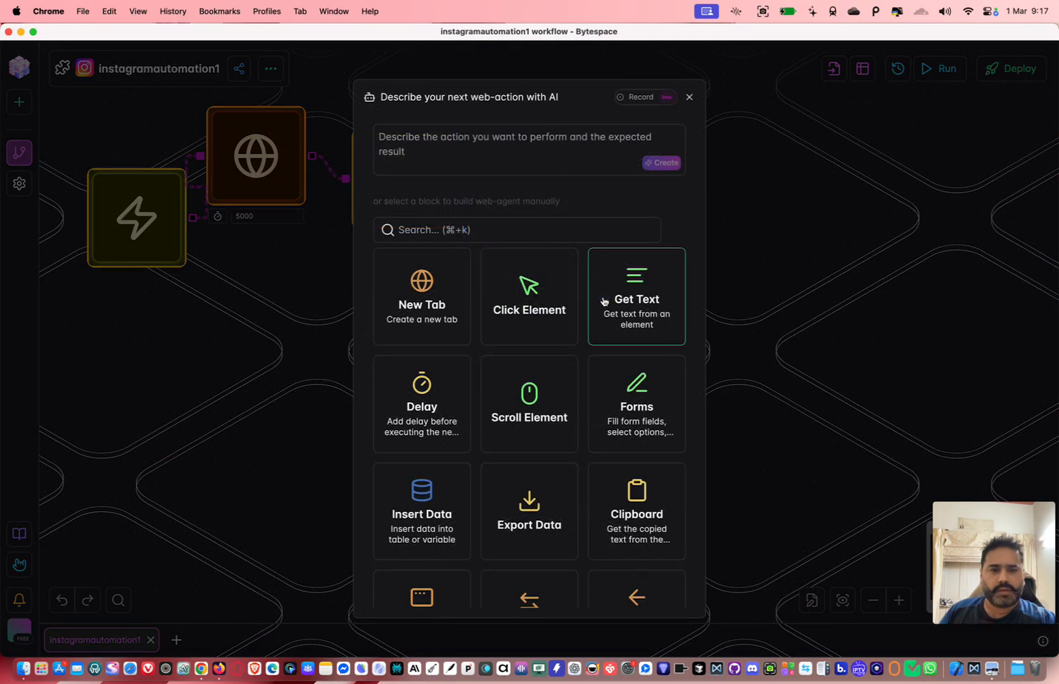
pyautogui.click(545, 306)
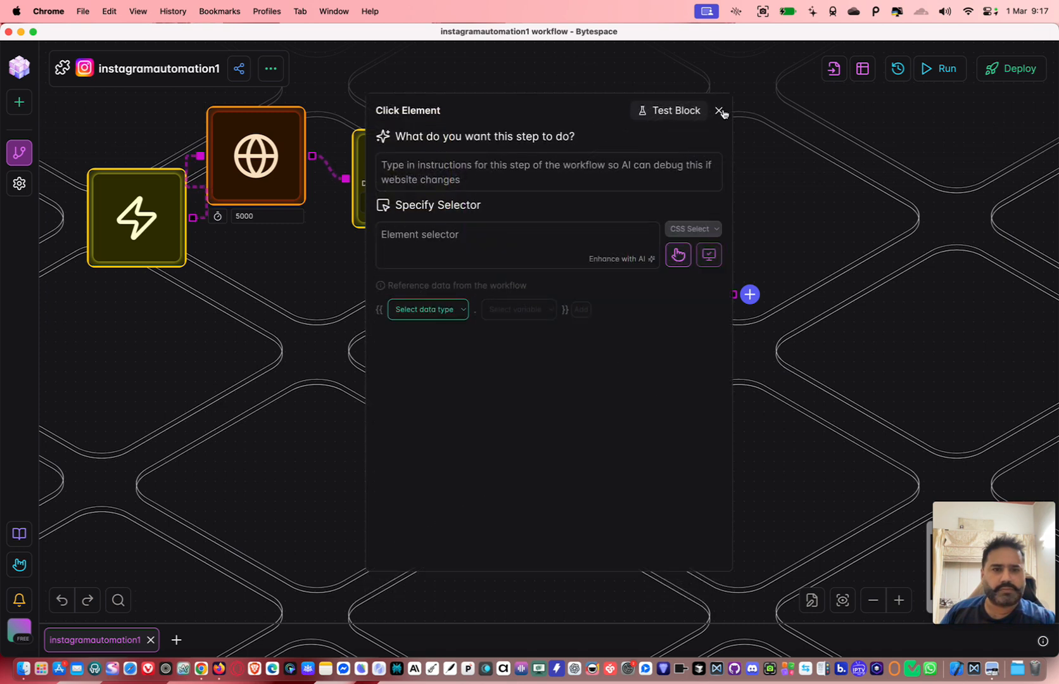
pyautogui.click(678, 257)
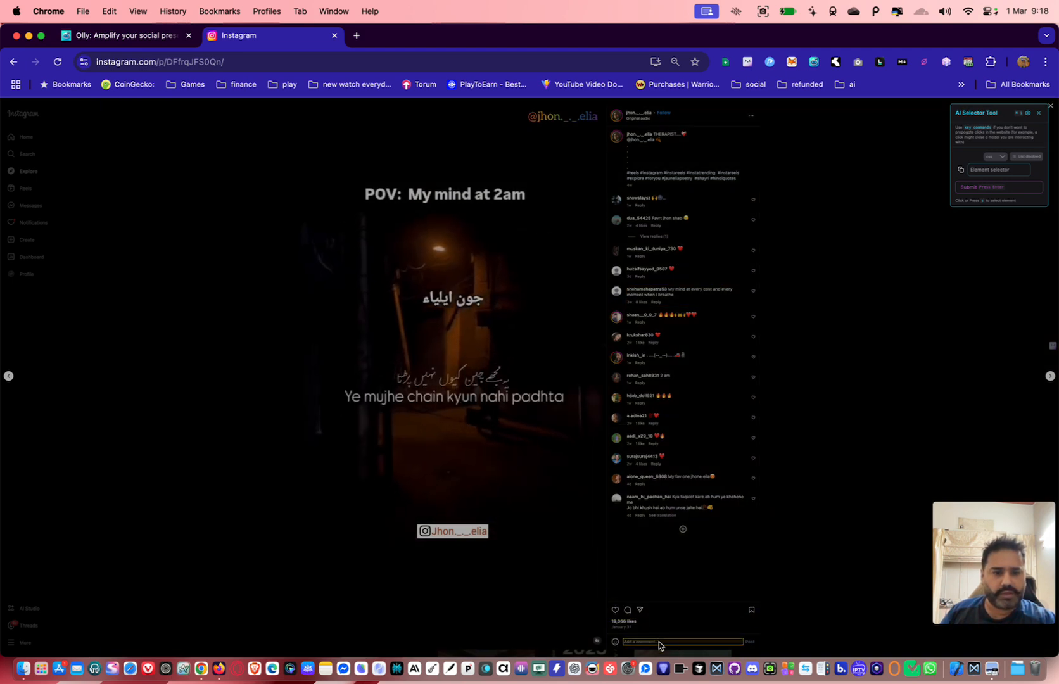
pyautogui.click(658, 644)
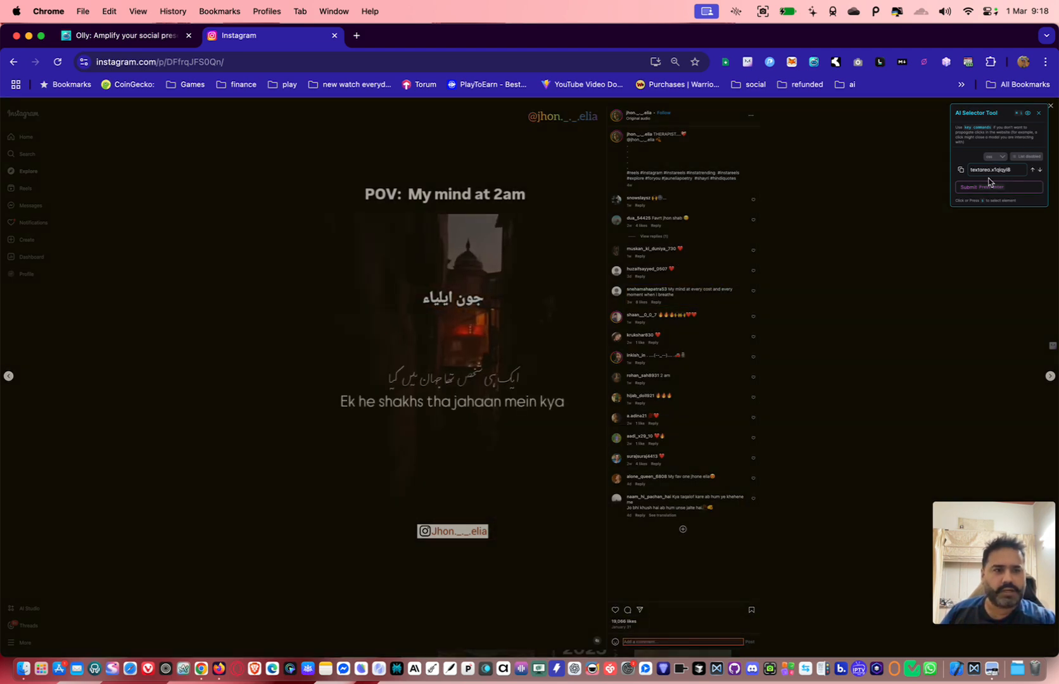
pyautogui.click(983, 188)
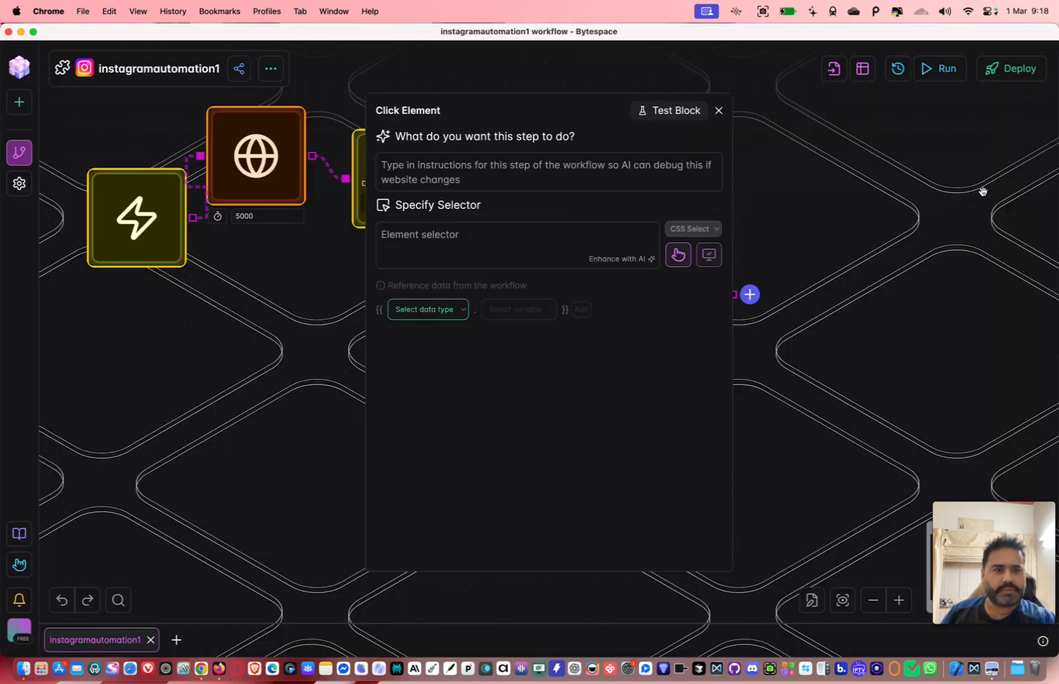
pyautogui.click(718, 111)
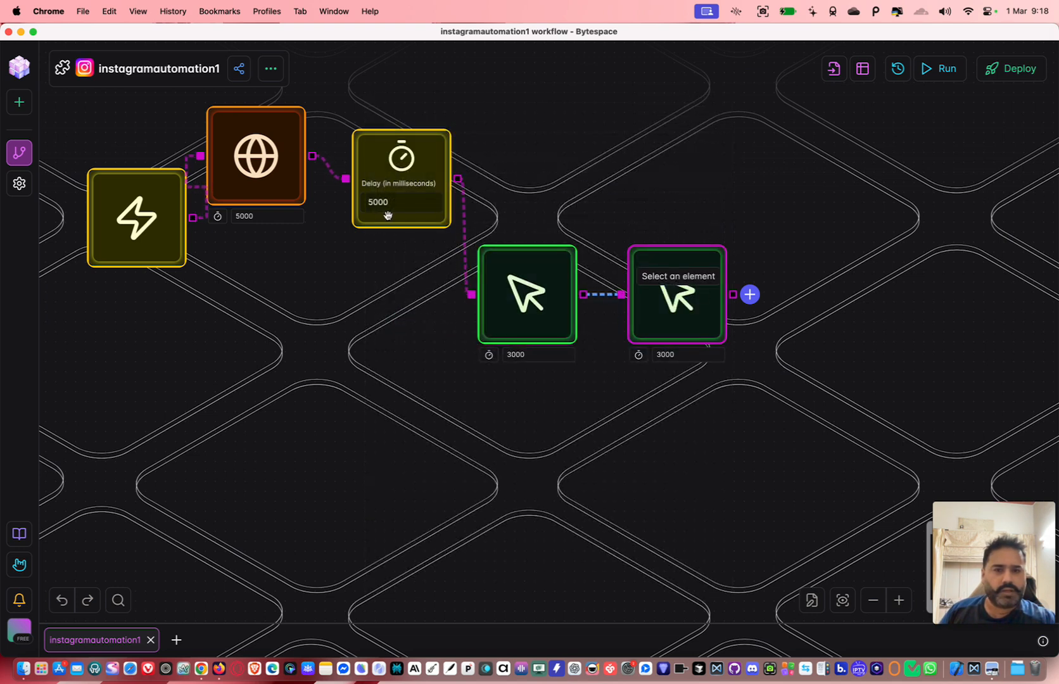
pyautogui.moveTo(700, 315); pyautogui.dragTo(701, 237)
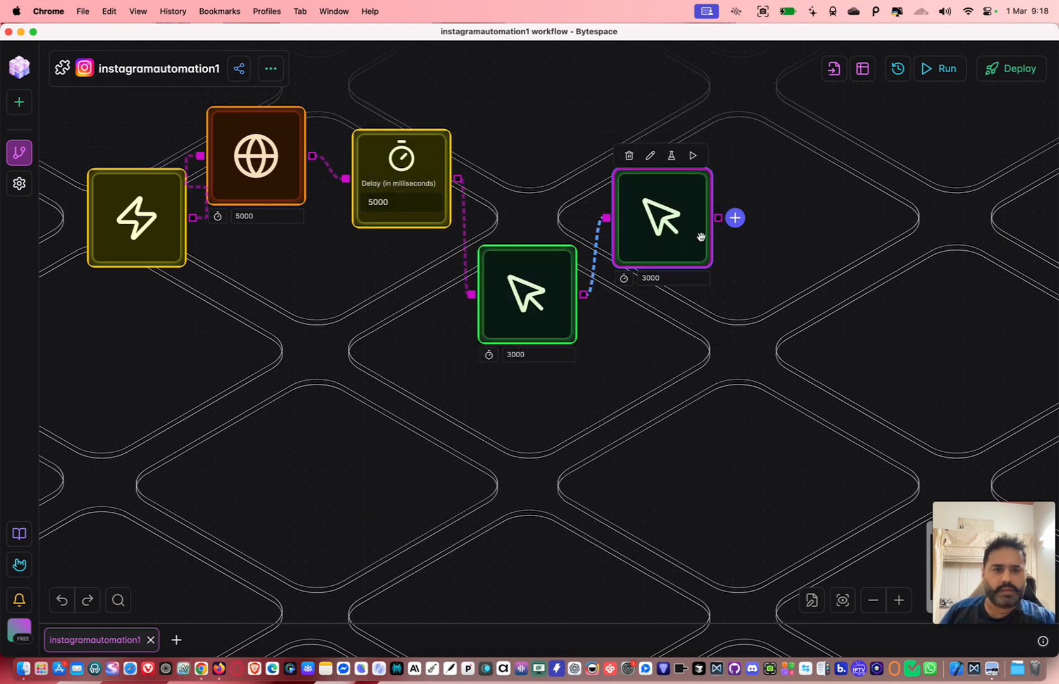
# Step: Switch to the Instagram post and activate its comment field to bring up the Olly reply-tone options
pyautogui.hotkey('ctrl', 'Down')
pyautogui.click(758, 316)
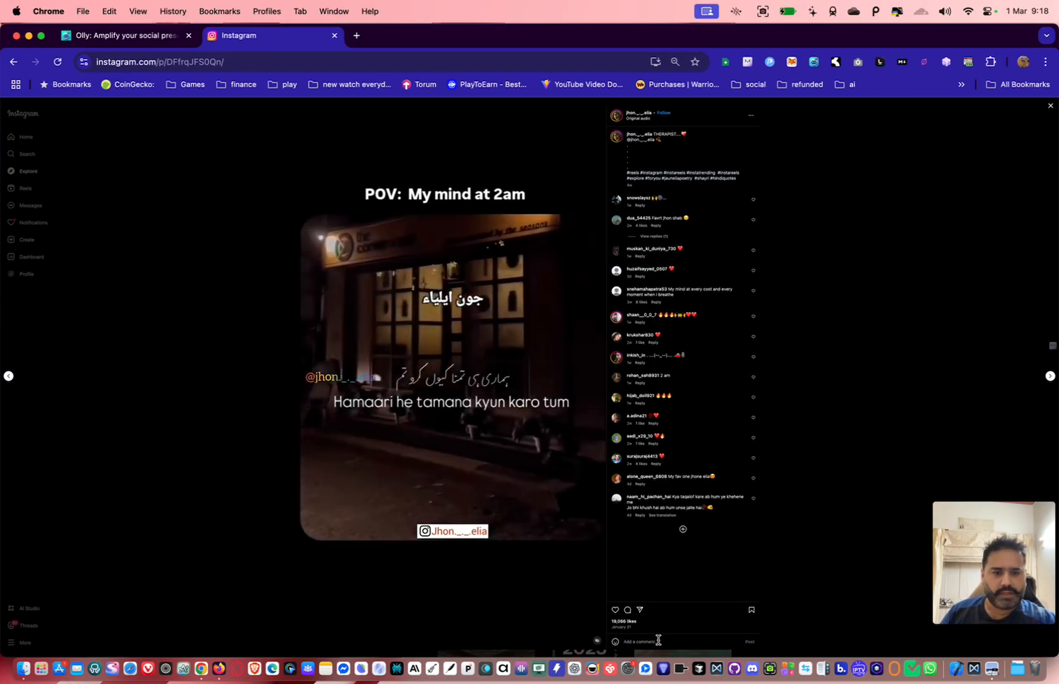
pyautogui.click(658, 641)
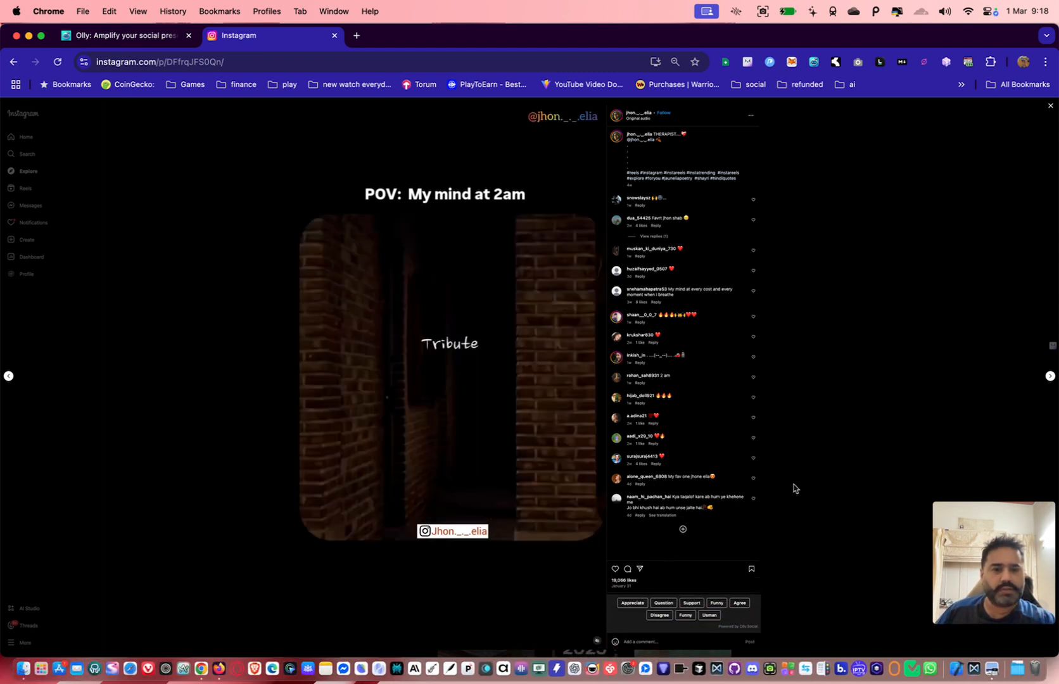
# Step: Return to Bytespace and set the comment-field Click Element block's after delay to 5000 ms
pyautogui.hotkey('ctrl', 'Up')
pyautogui.click(609, 307)
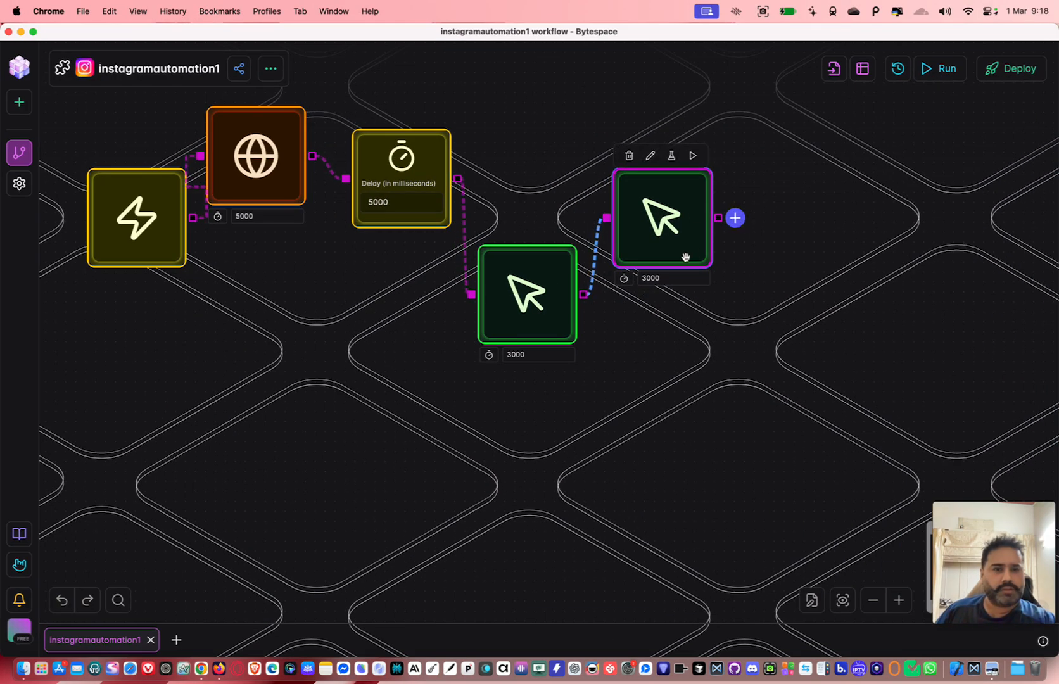
pyautogui.click(647, 276)
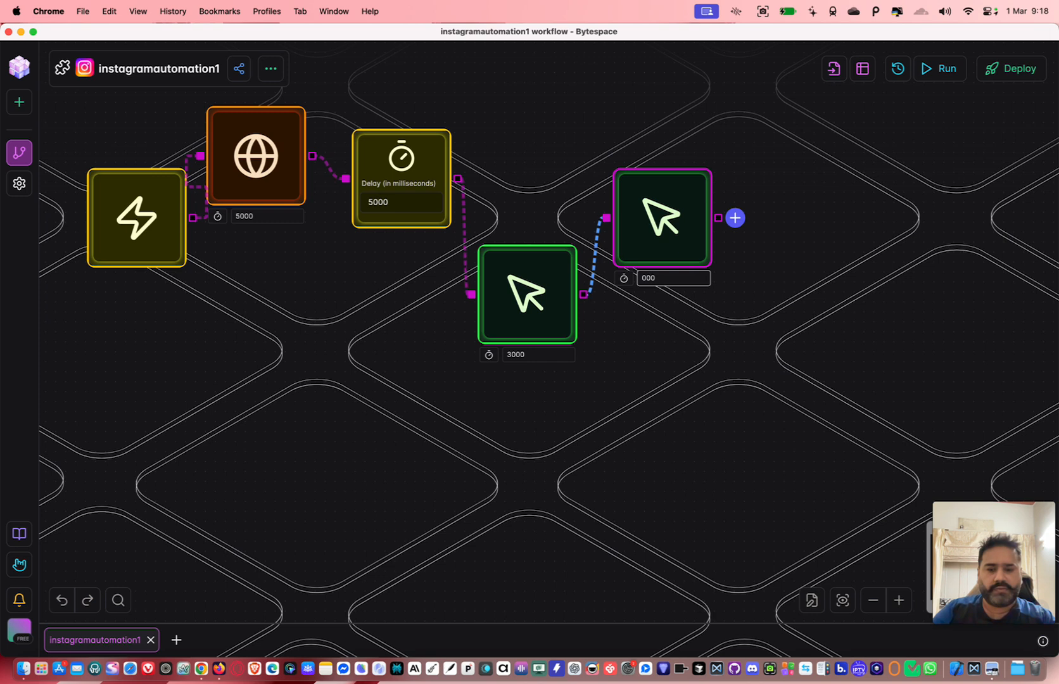
# Step: Add a third Click Element block targeting Olly's Support reply button, selector button.olly-instagram-btn:nth-child(3)
pyautogui.click(734, 218)
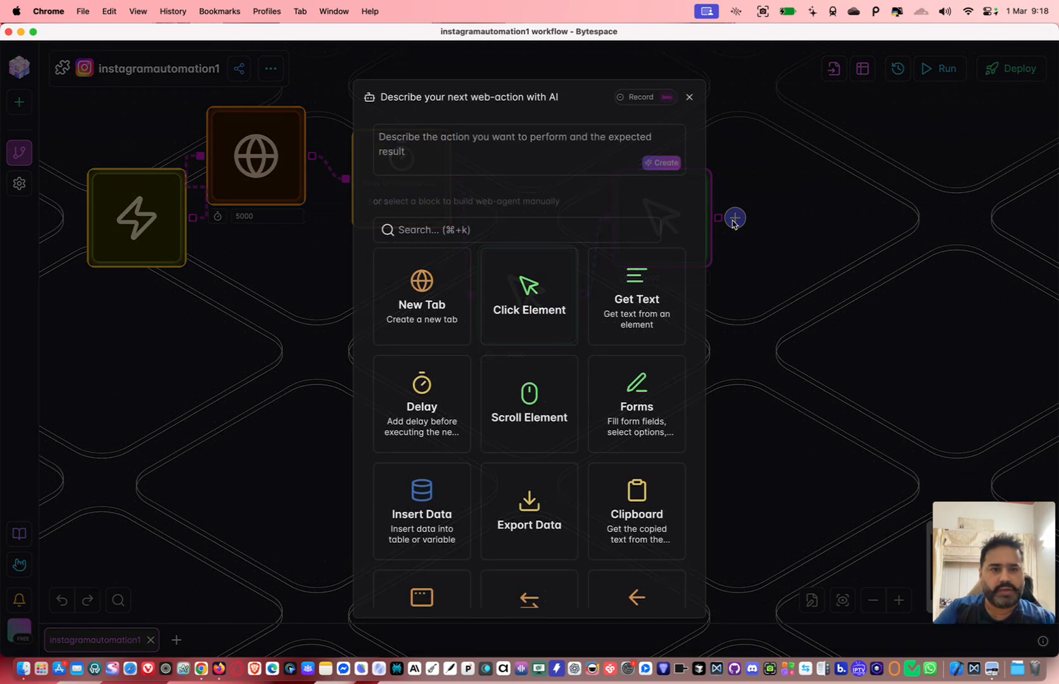
pyautogui.click(557, 325)
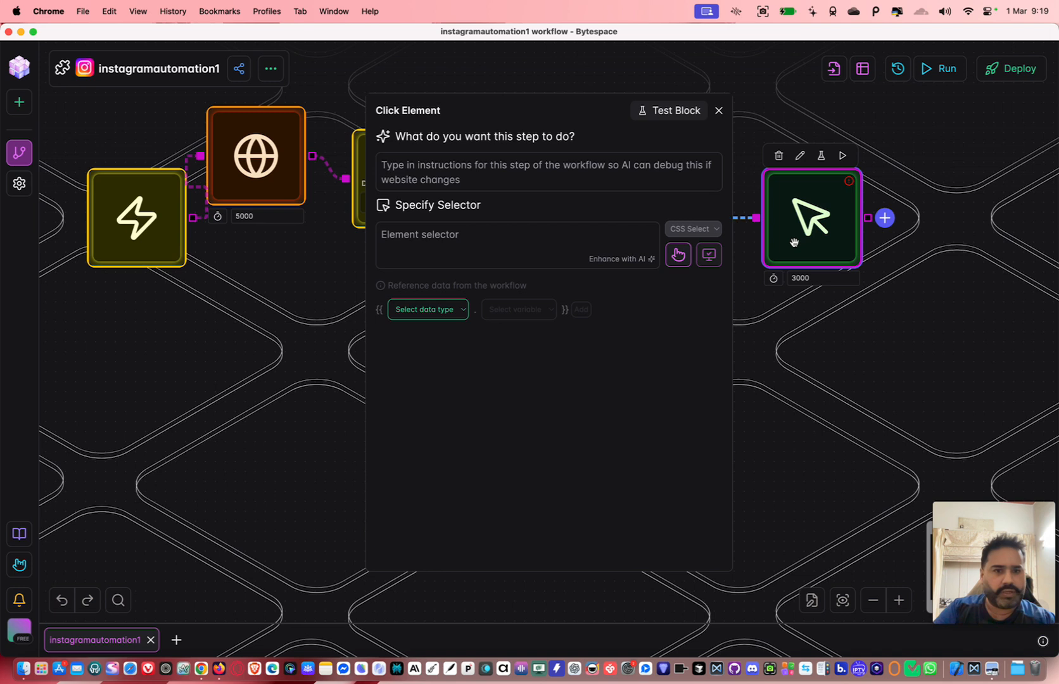
pyautogui.click(678, 255)
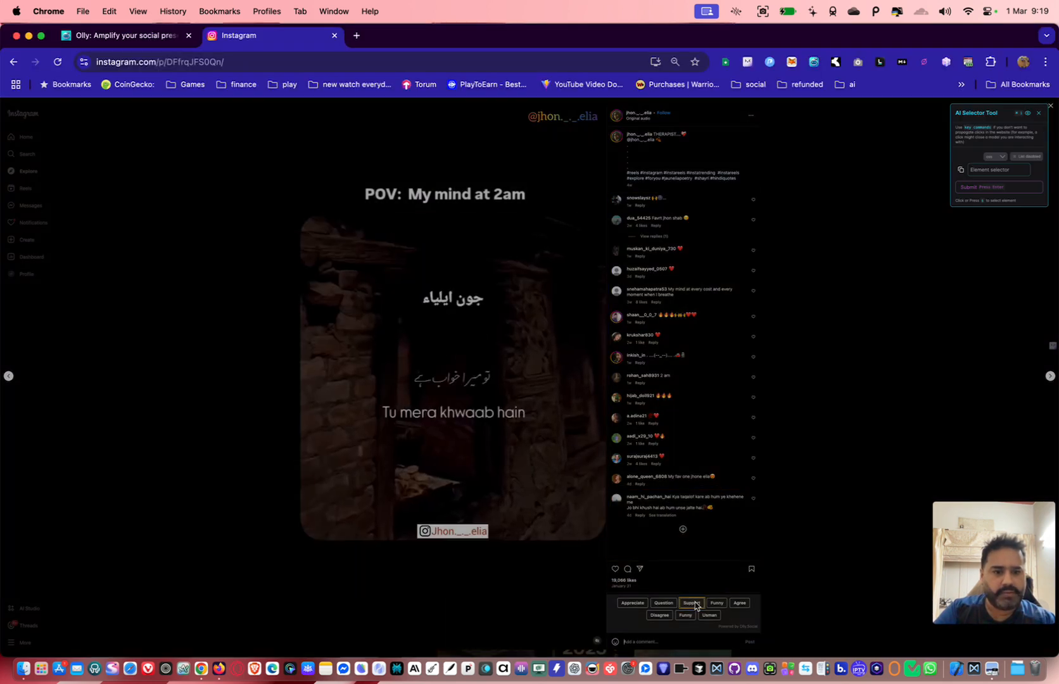
pyautogui.click(695, 604)
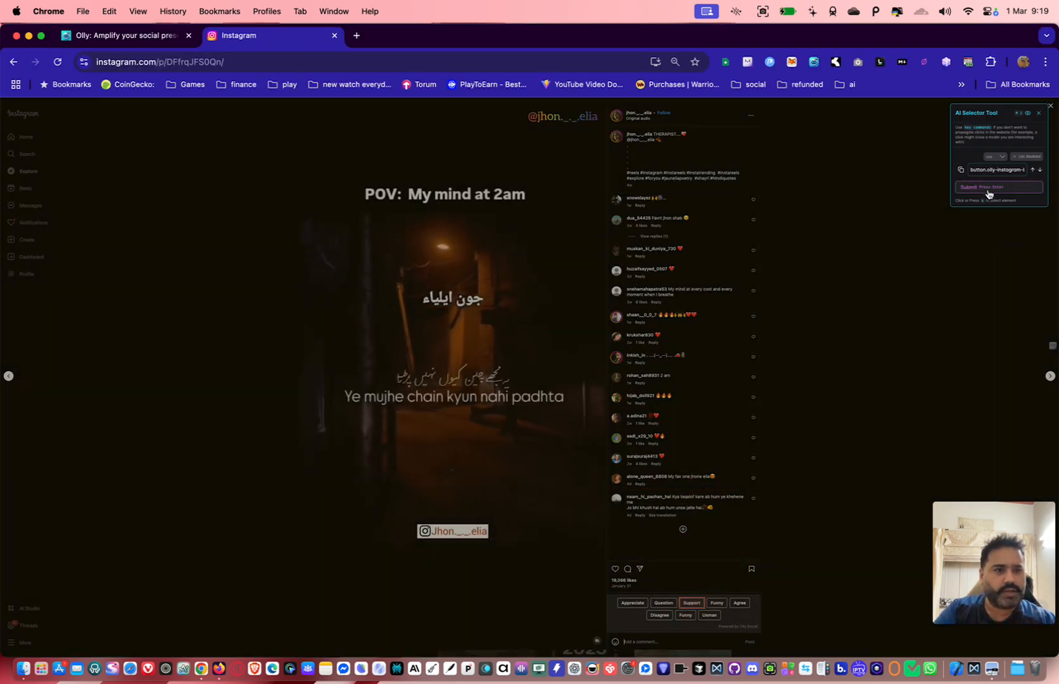
pyautogui.click(989, 189)
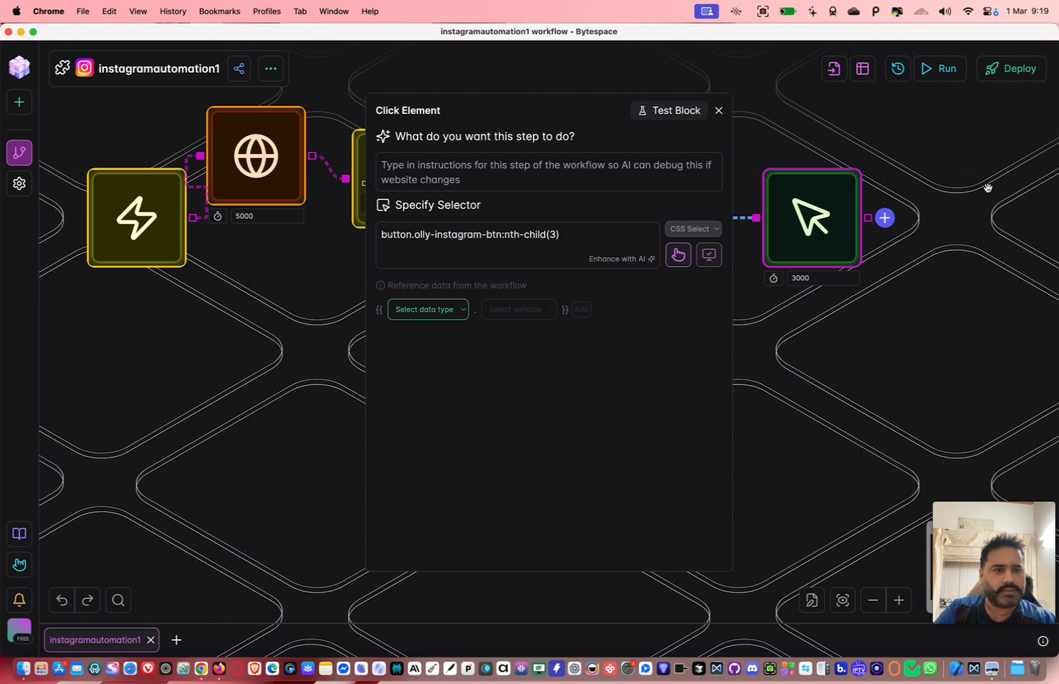
# Step: On the Instagram post, generate a comment with Olly's Support option, then return to the Bytespace workflow
pyautogui.hotkey('ctrl', 'Down')
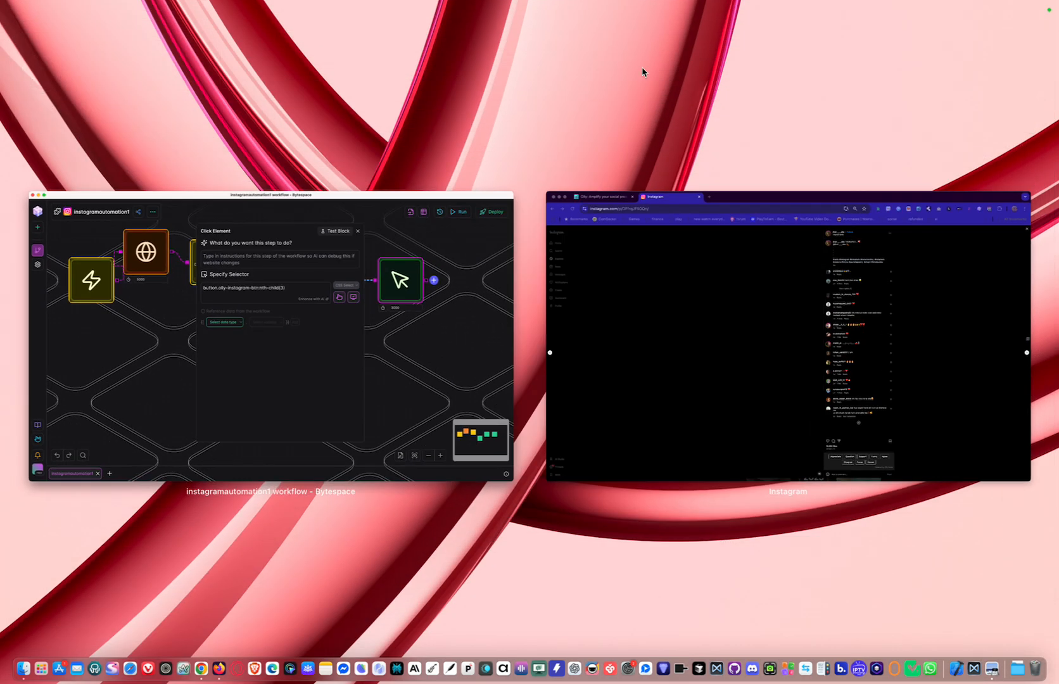
pyautogui.click(683, 270)
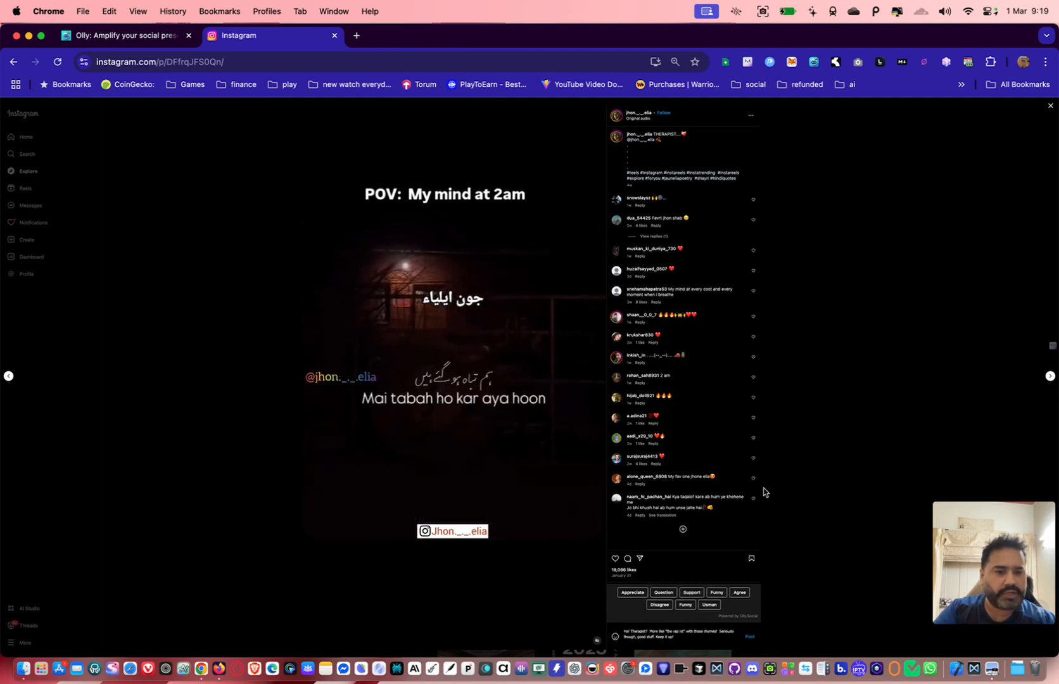
pyautogui.hotkey('ctrl', 'Down')
pyautogui.click(672, 263)
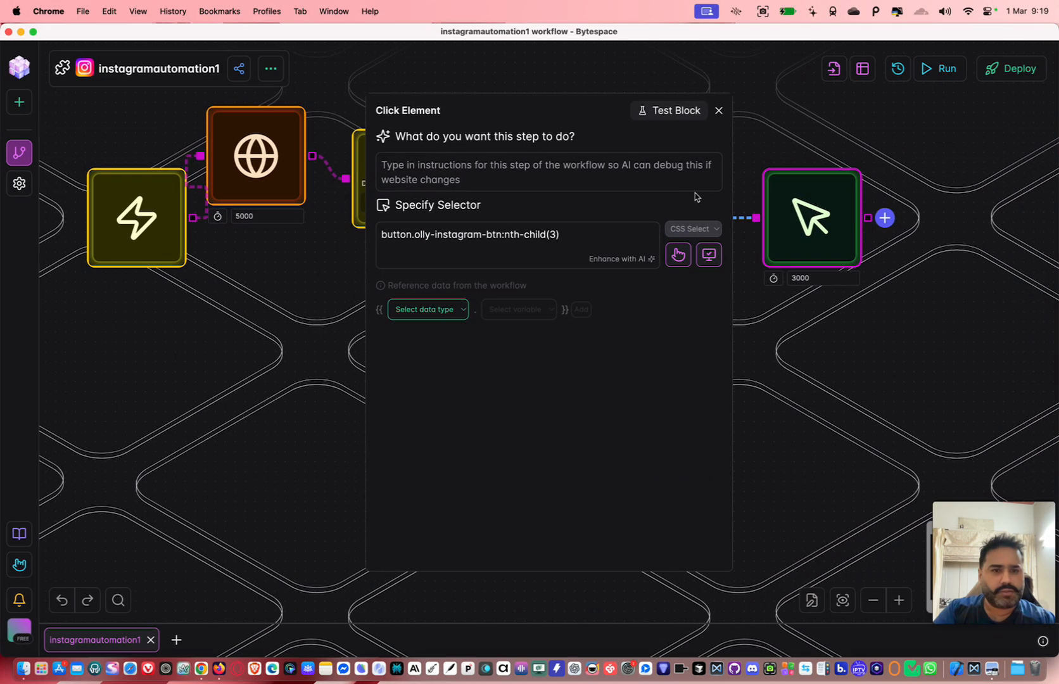
# Step: Close the block's settings and stagger the last two Click Element blocks, raising the comment-field one and lowering the Support one
pyautogui.click(719, 109)
pyautogui.moveTo(692, 196); pyautogui.dragTo(646, 137)
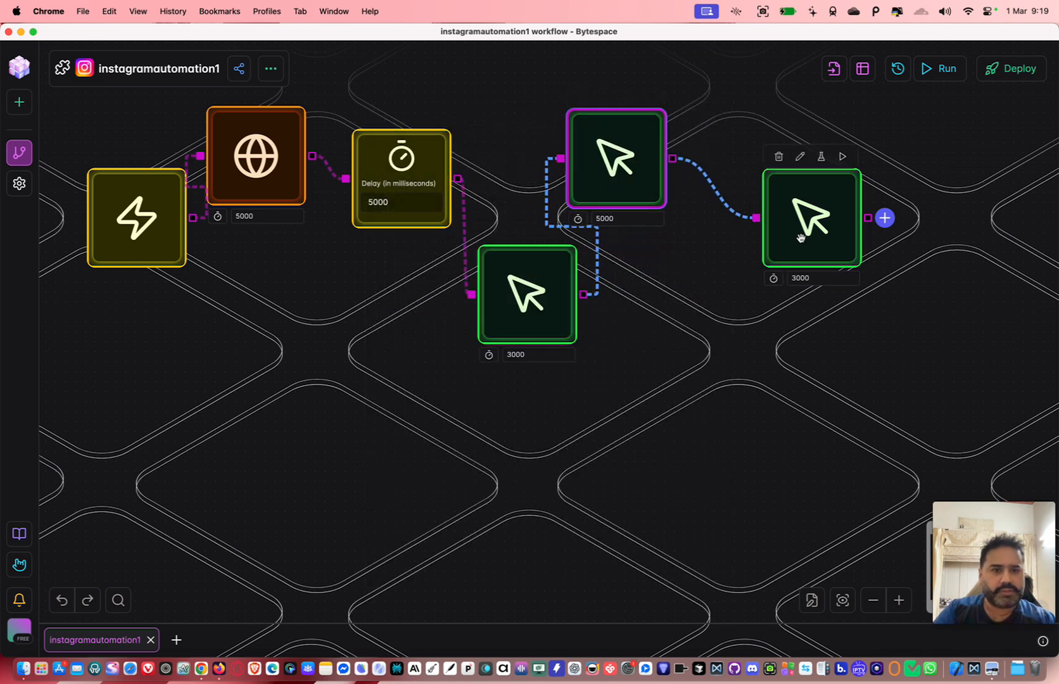
pyautogui.moveTo(802, 239); pyautogui.dragTo(765, 263)
# Step: Add a Delay block of 5000 milliseconds after the Support Click Element block
pyautogui.click(847, 239)
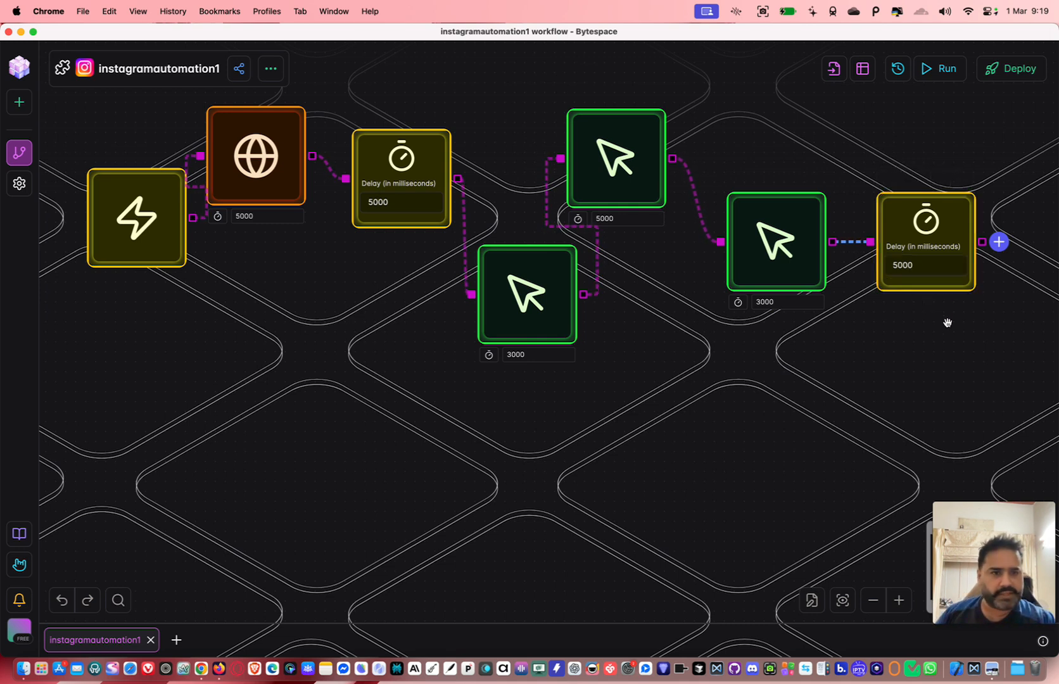
pyautogui.scroll(-5, 678, 412)
pyautogui.moveTo(697, 456); pyautogui.dragTo(420, 375)
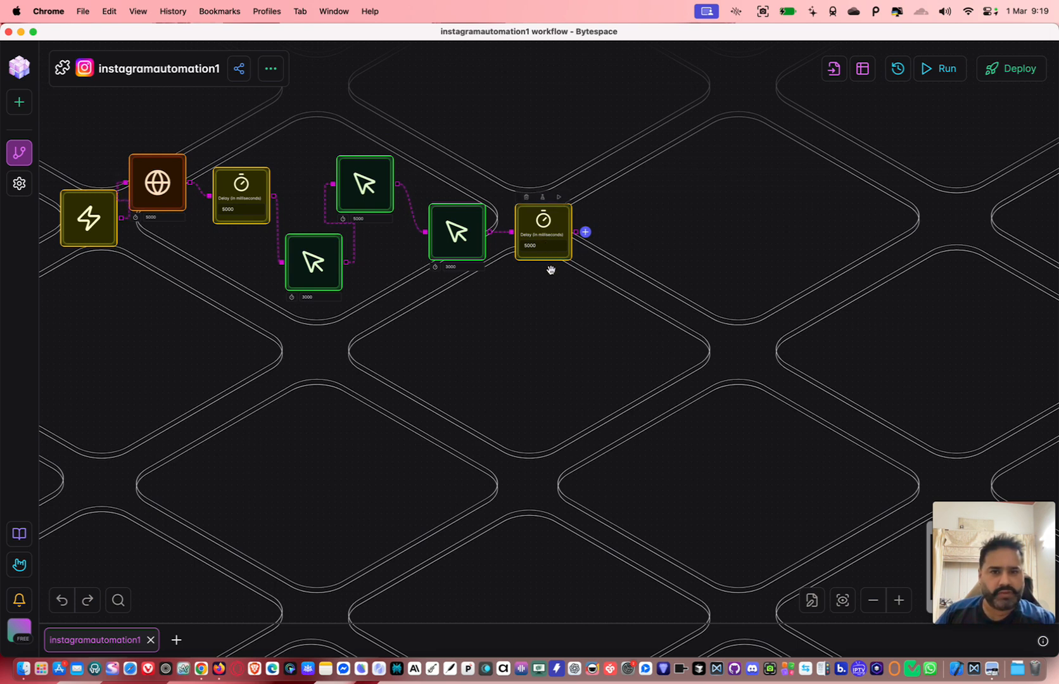
# Step: Add a Click Element block after the last Delay, targeting Instagram's Post comment button with selector div.x173jzuc
pyautogui.click(586, 233)
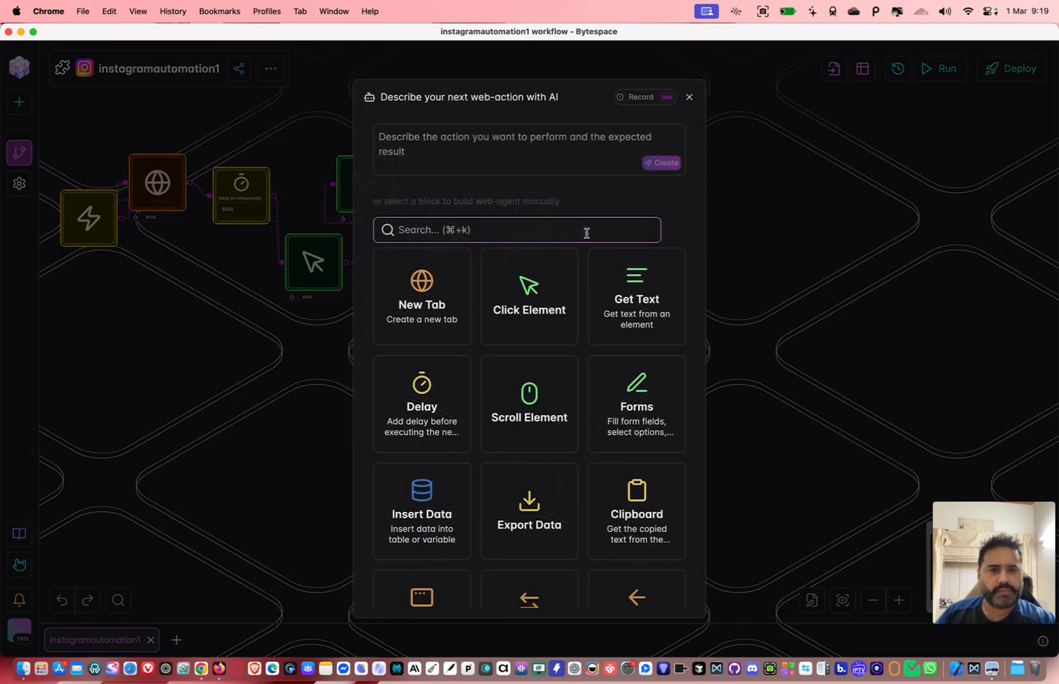
pyautogui.click(544, 315)
pyautogui.hotkey('ctrl', 'Up')
pyautogui.click(702, 335)
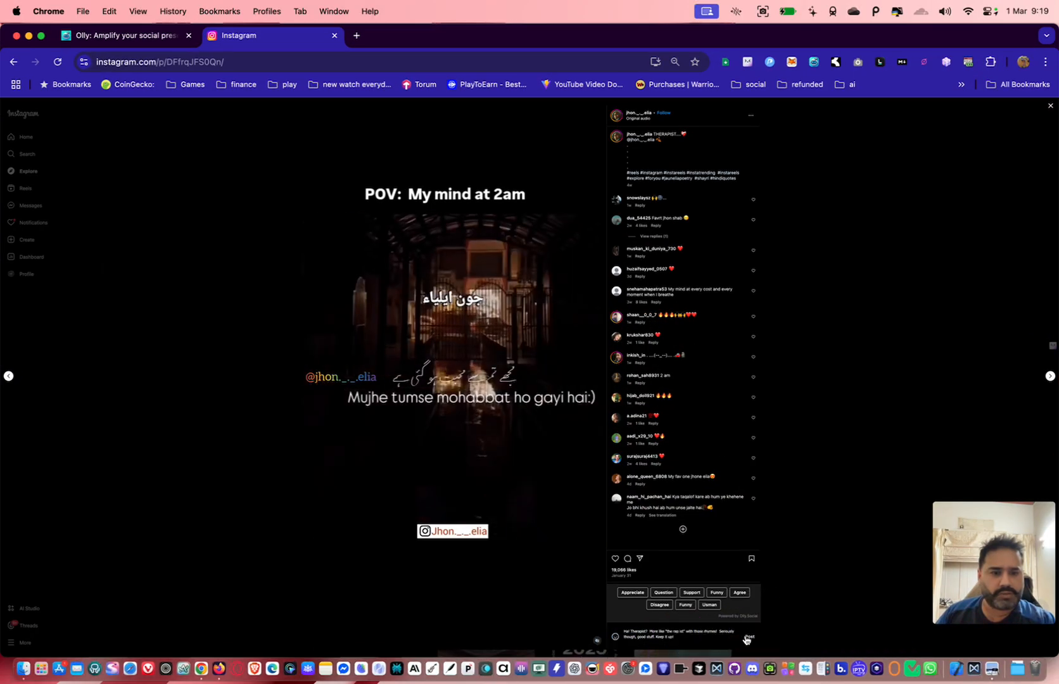
pyautogui.hotkey('ctrl', 'Up')
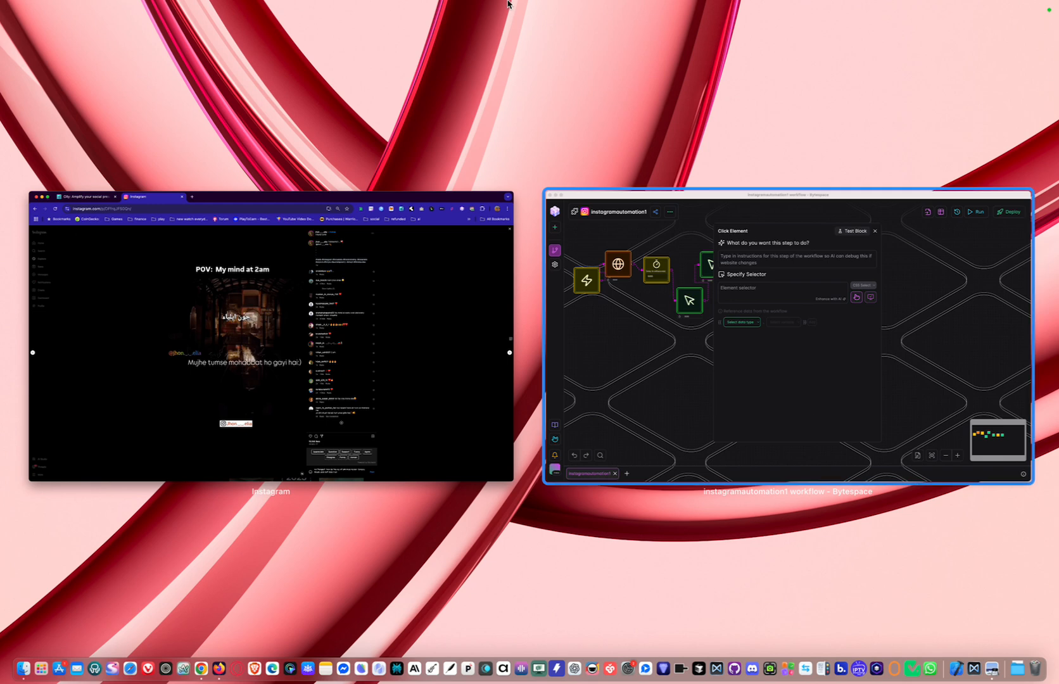
pyautogui.click(618, 282)
pyautogui.click(681, 257)
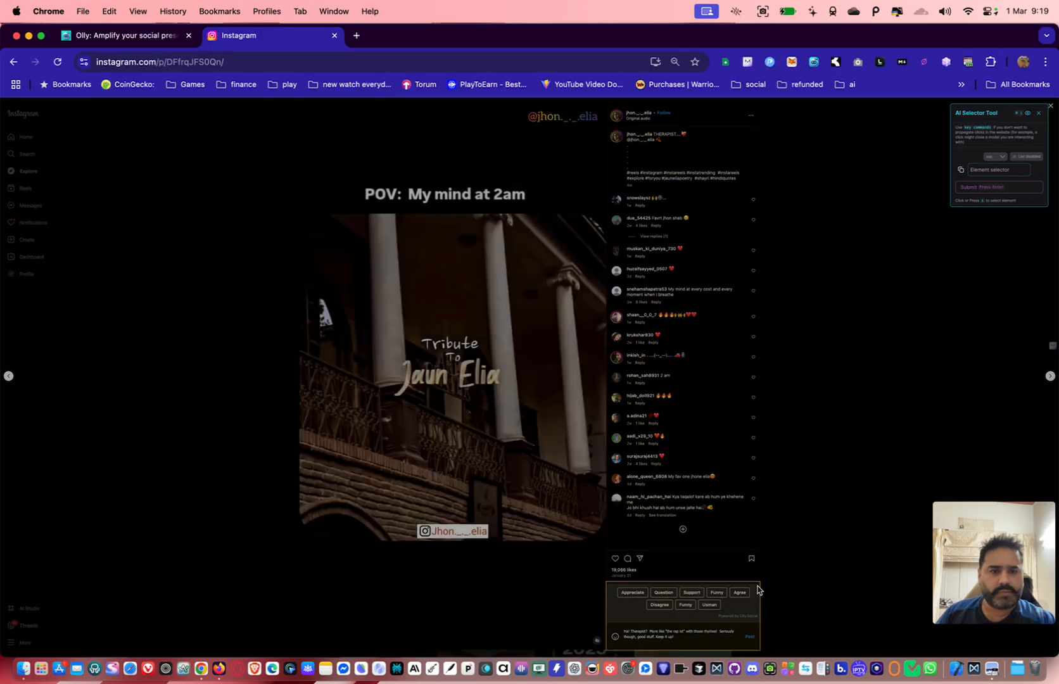
pyautogui.click(749, 636)
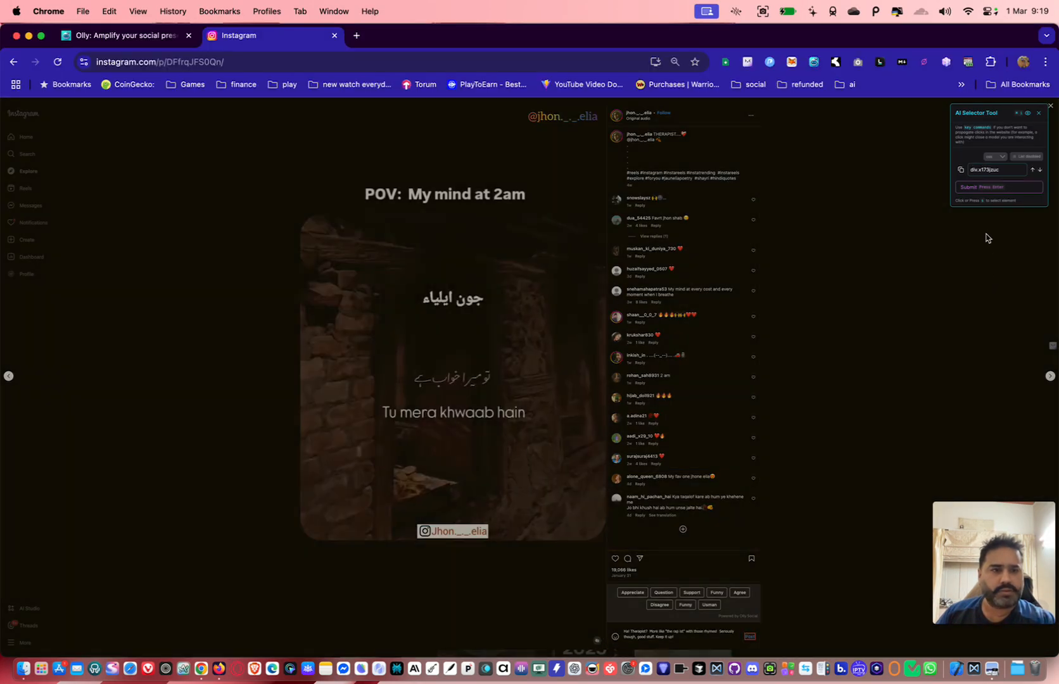
pyautogui.click(976, 187)
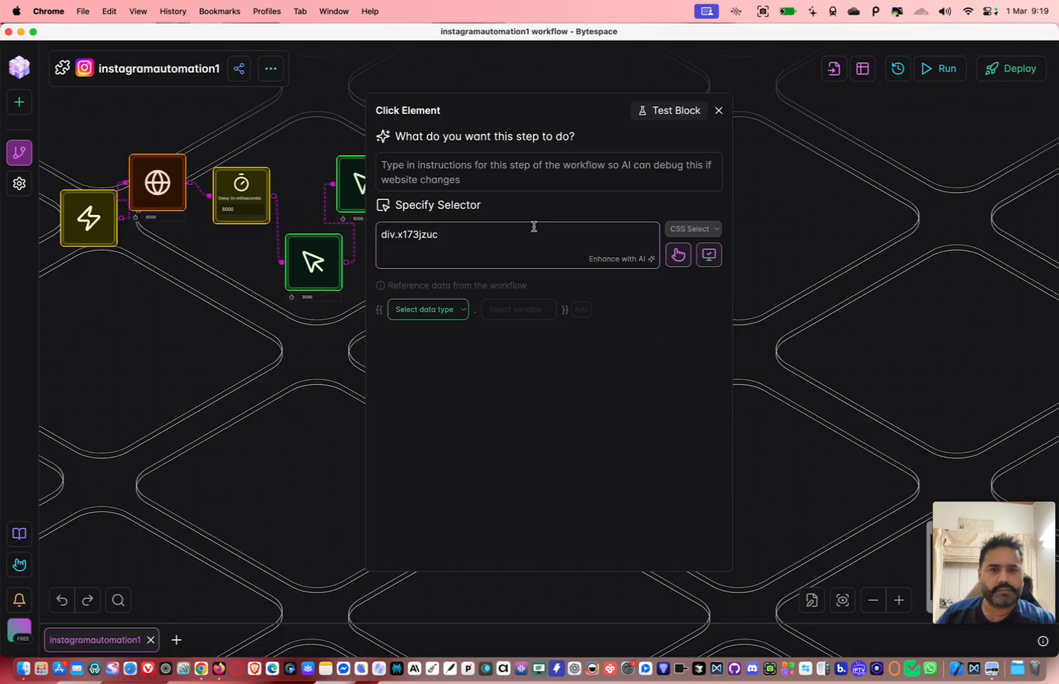
pyautogui.click(718, 110)
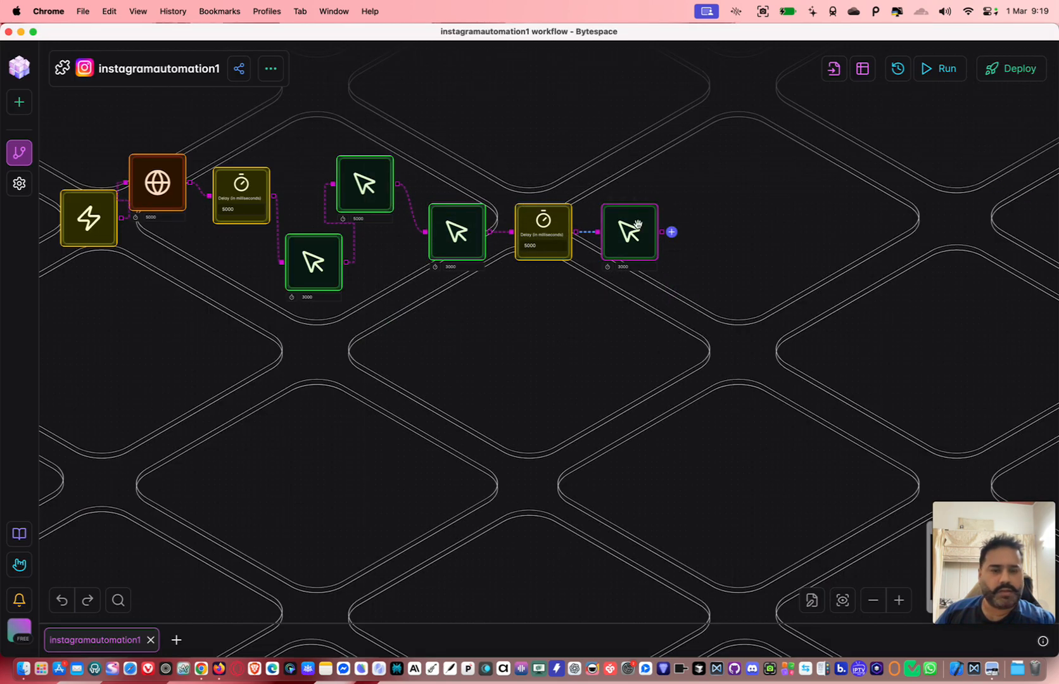
# Step: Post the generated comment on the Instagram post, then return to the Bytespace workflow
pyautogui.hotkey('ctrl', 'Down')
pyautogui.click(749, 327)
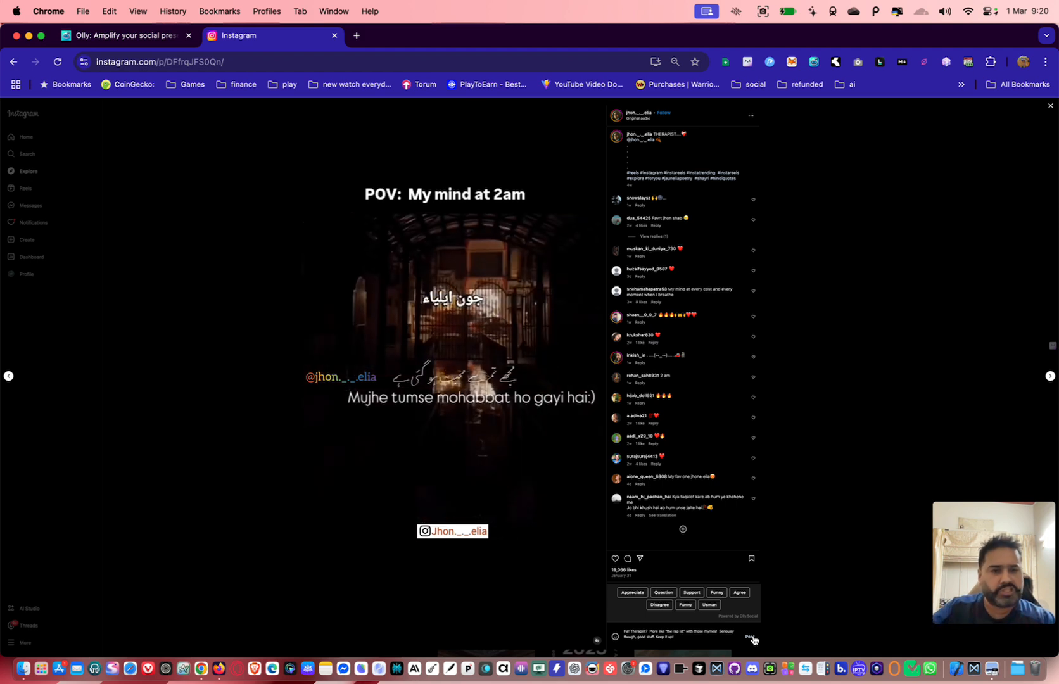
pyautogui.click(748, 636)
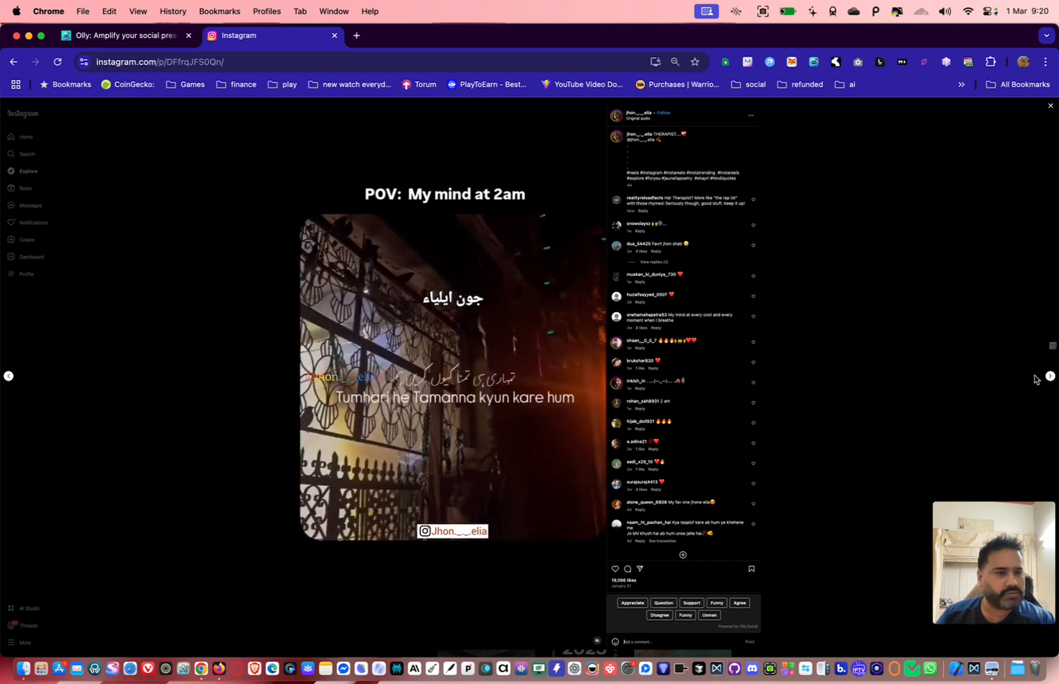
pyautogui.hotkey('ctrl', 'Up')
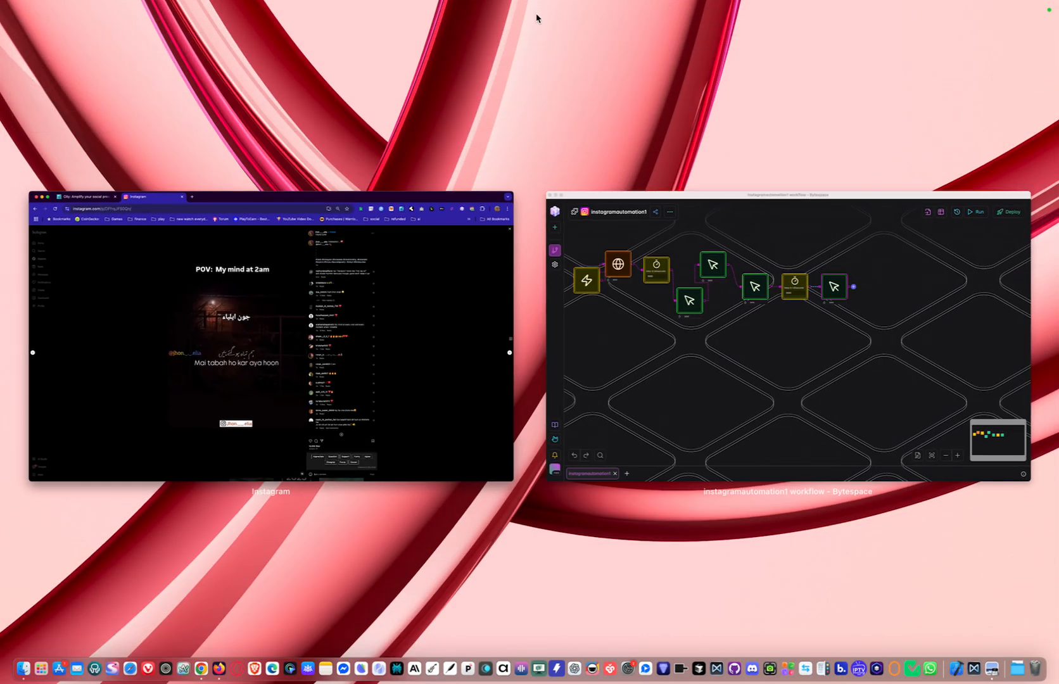
pyautogui.hotkey('ctrl', 'Up')
pyautogui.hotkey('ctrl', 'Up')
pyautogui.click(696, 317)
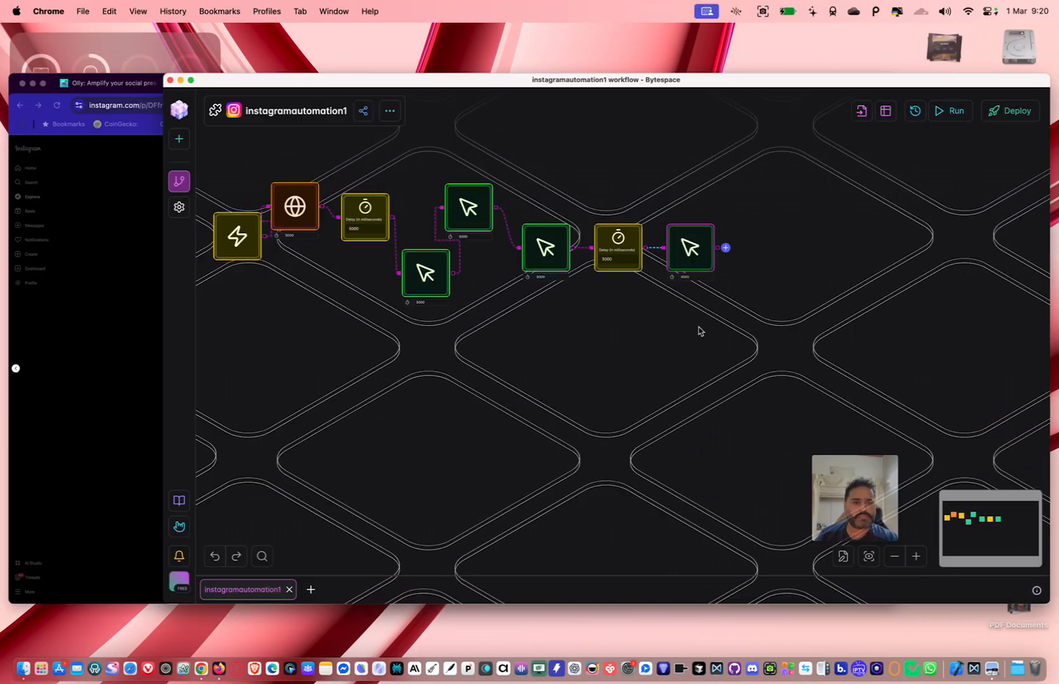
# Step: Set the after-block delay of the Post-button Click Element block to 5000 ms
pyautogui.click(621, 267)
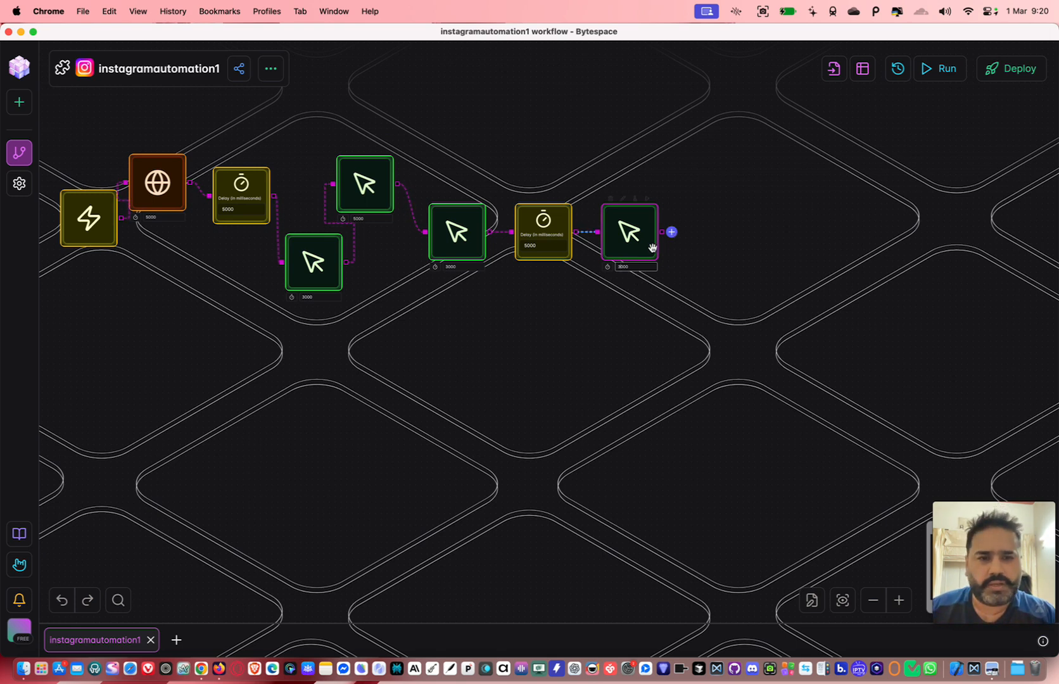
pyautogui.click(702, 264)
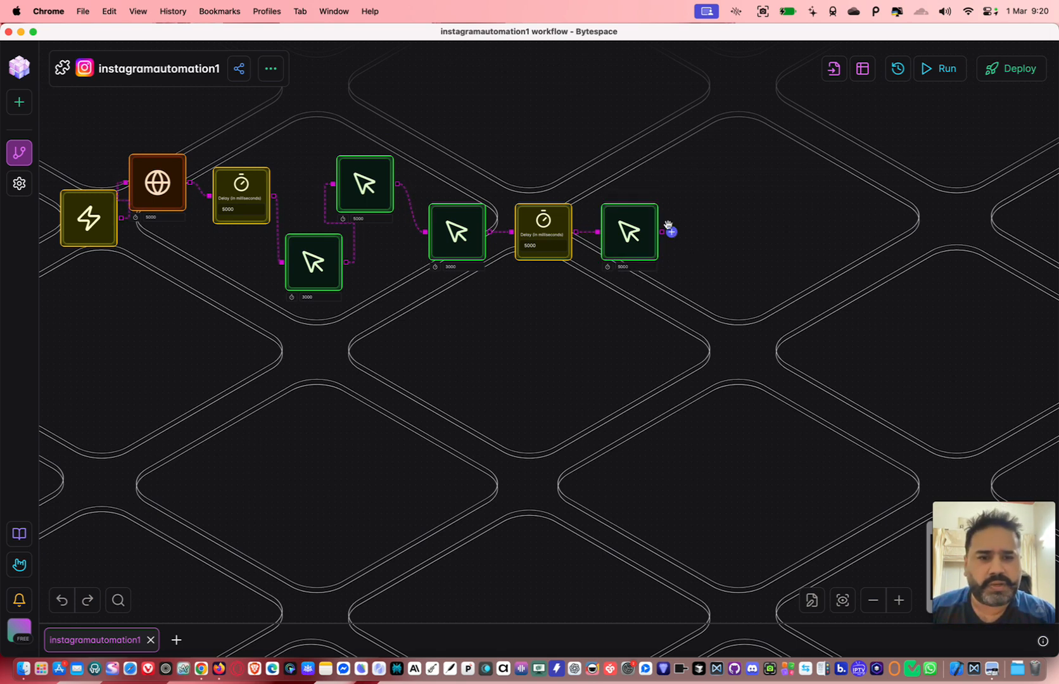
# Step: Add a fifth Click Element block targeting Instagram's next-post arrow, selector ._aaqg > ._abl-
pyautogui.click(671, 233)
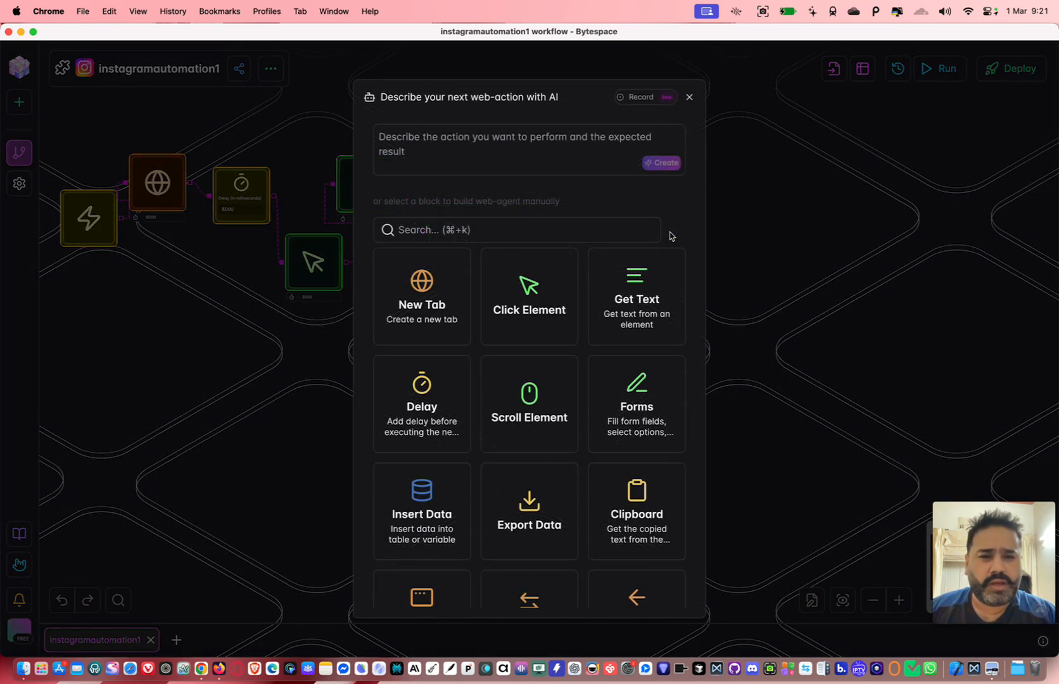
pyautogui.click(544, 312)
pyautogui.hotkey('ctrl', 'Down')
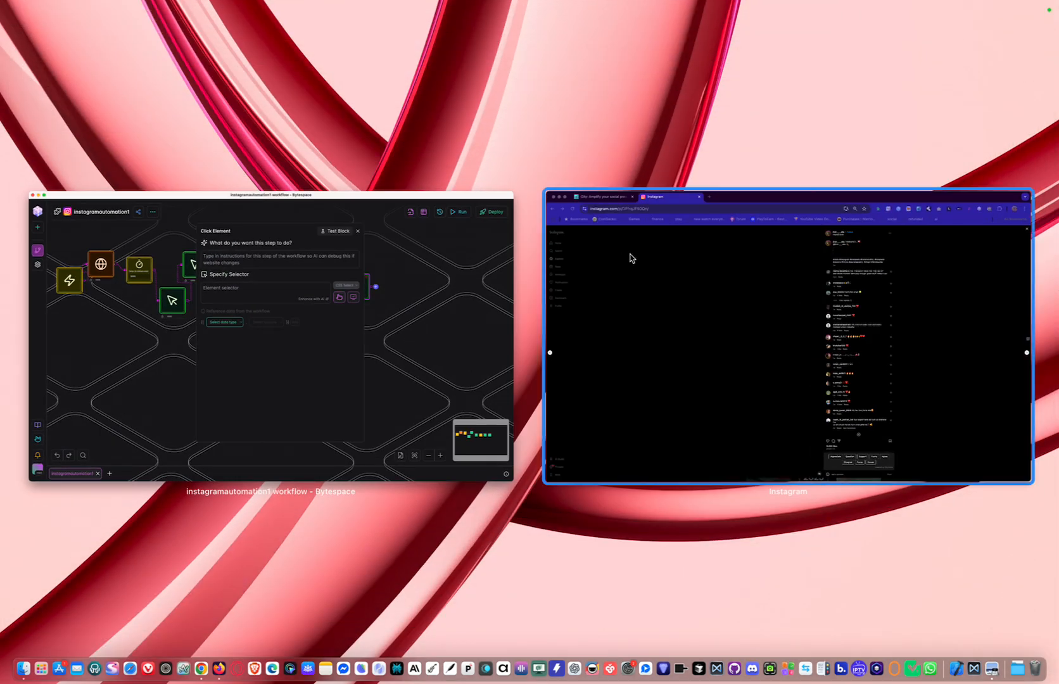
pyautogui.click(413, 331)
pyautogui.click(678, 255)
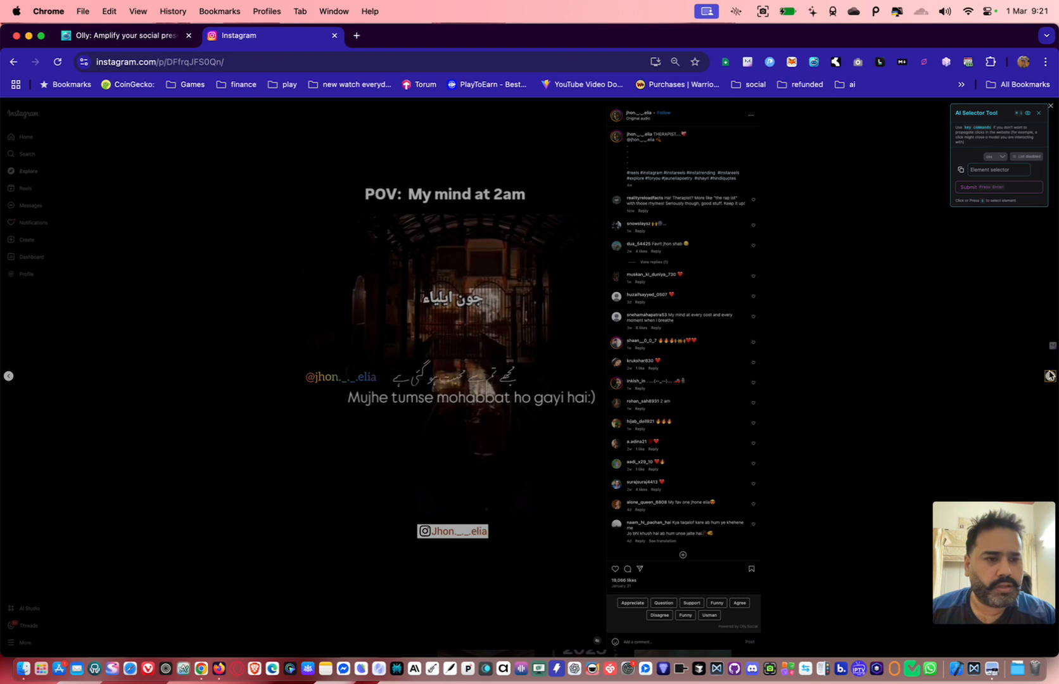
pyautogui.click(1049, 375)
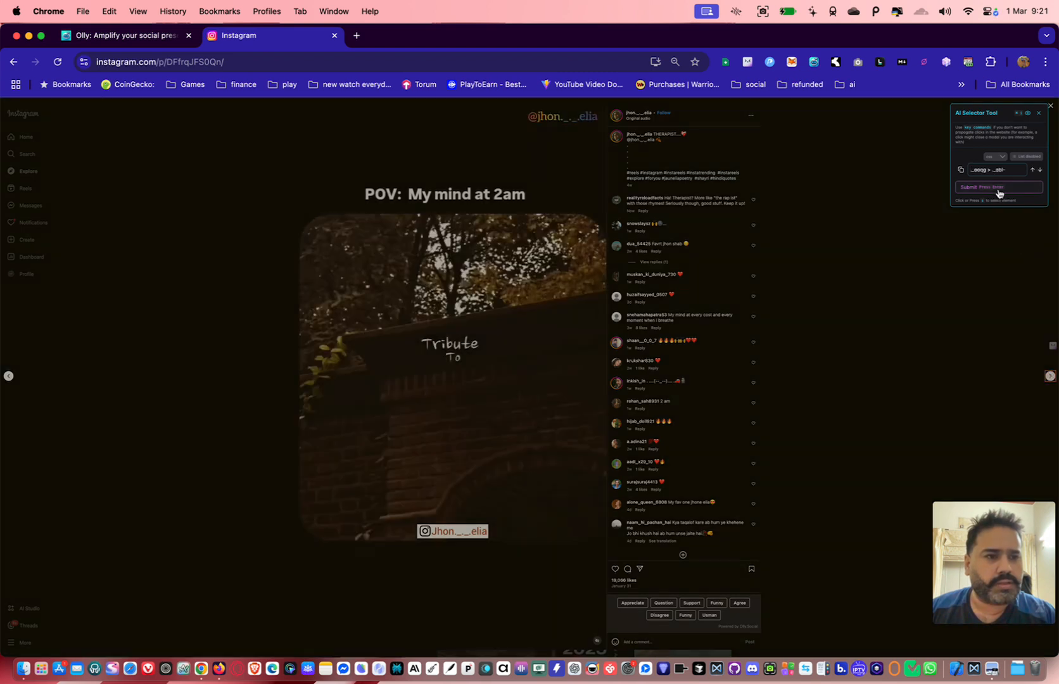
pyautogui.click(998, 189)
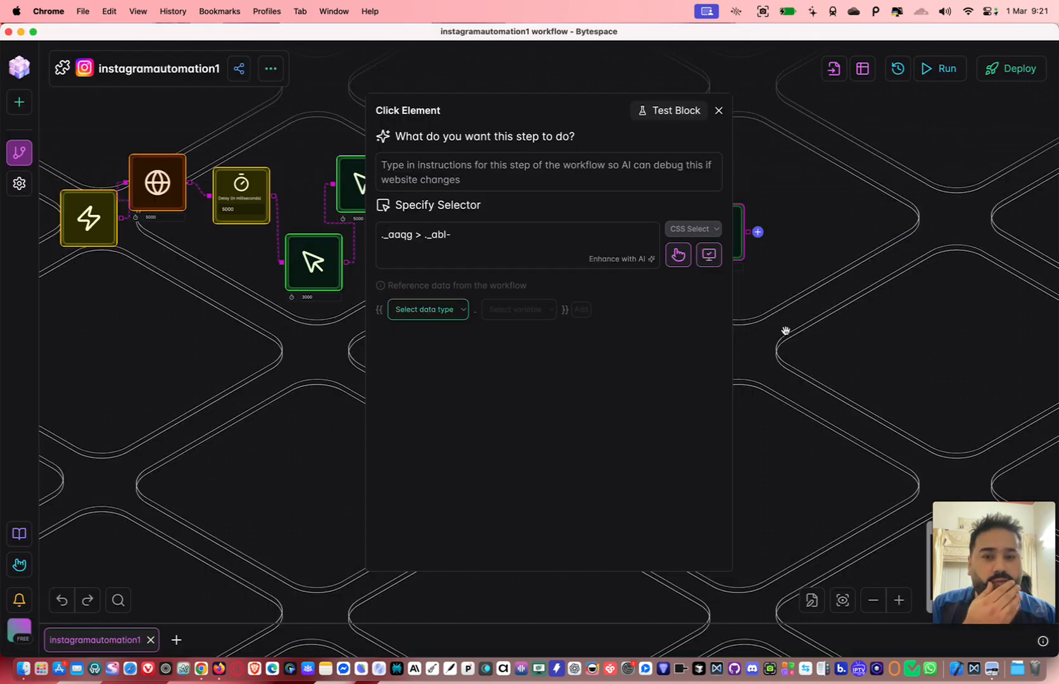
# Step: Advance to the next Explore post on Instagram, then return to the Bytespace workflow and close the block's settings
pyautogui.hotkey('ctrl', 'Up')
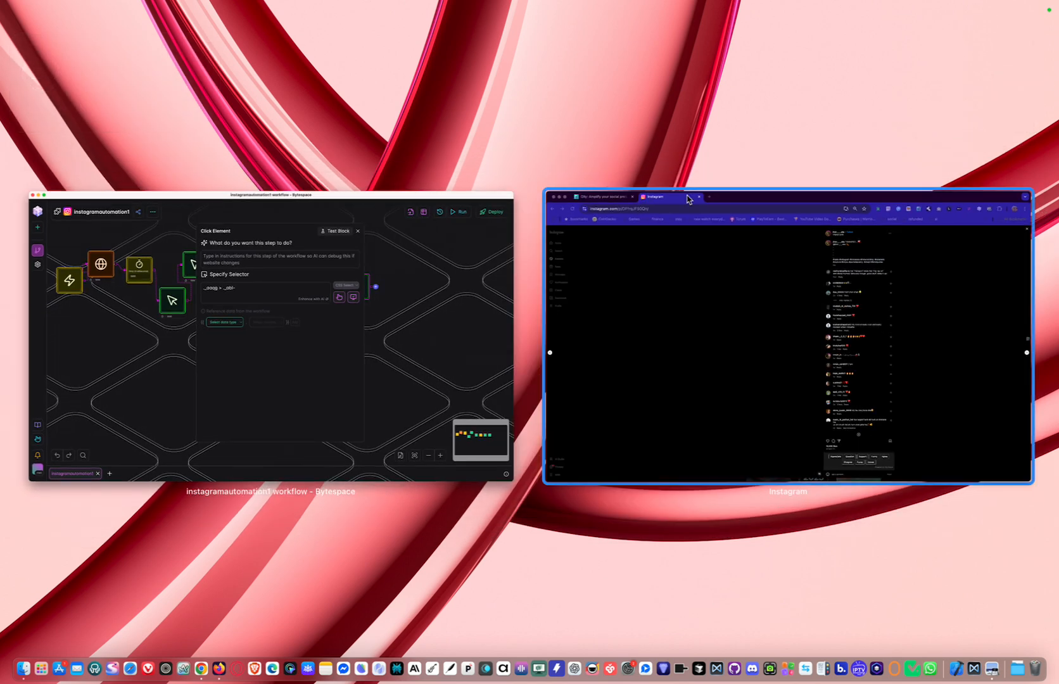
pyautogui.click(743, 336)
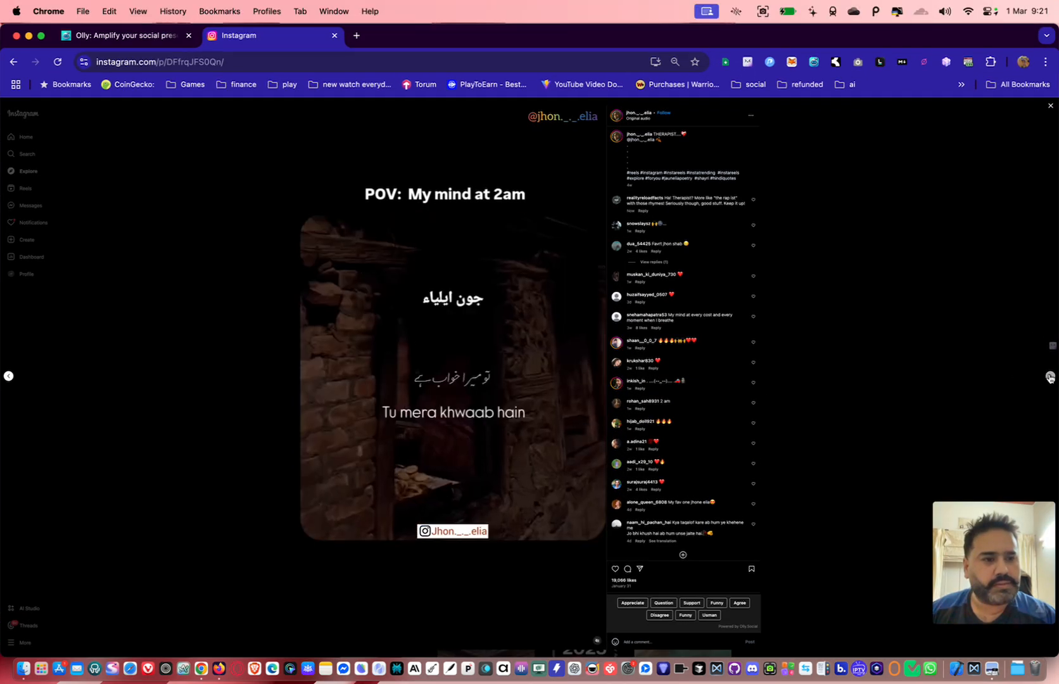
pyautogui.click(1049, 376)
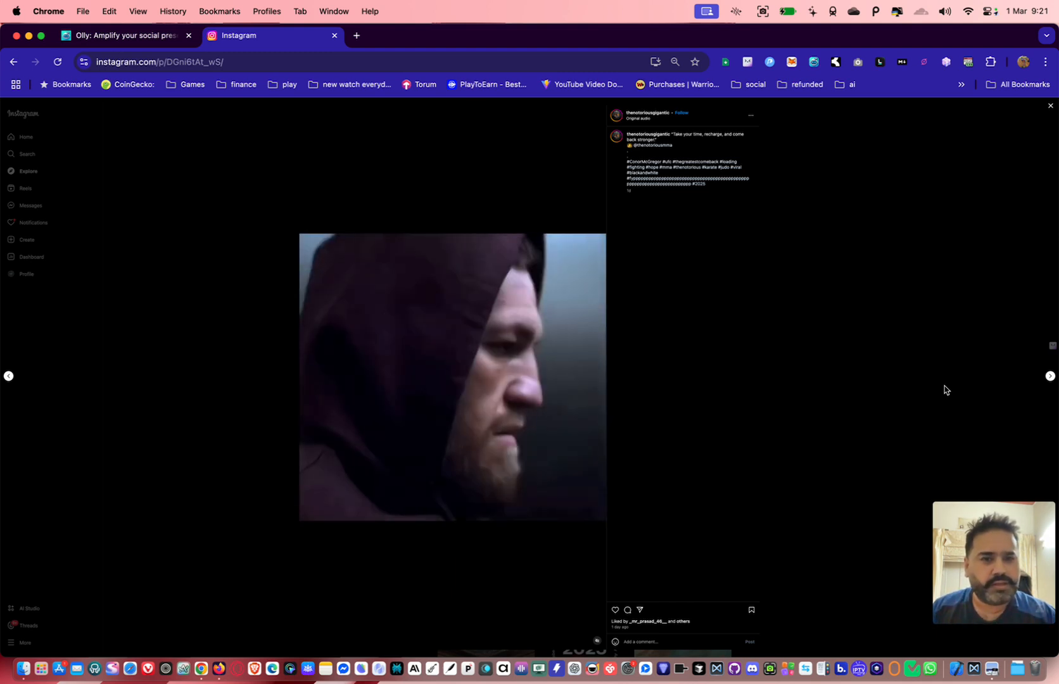
pyautogui.hotkey('ctrl', 'Up')
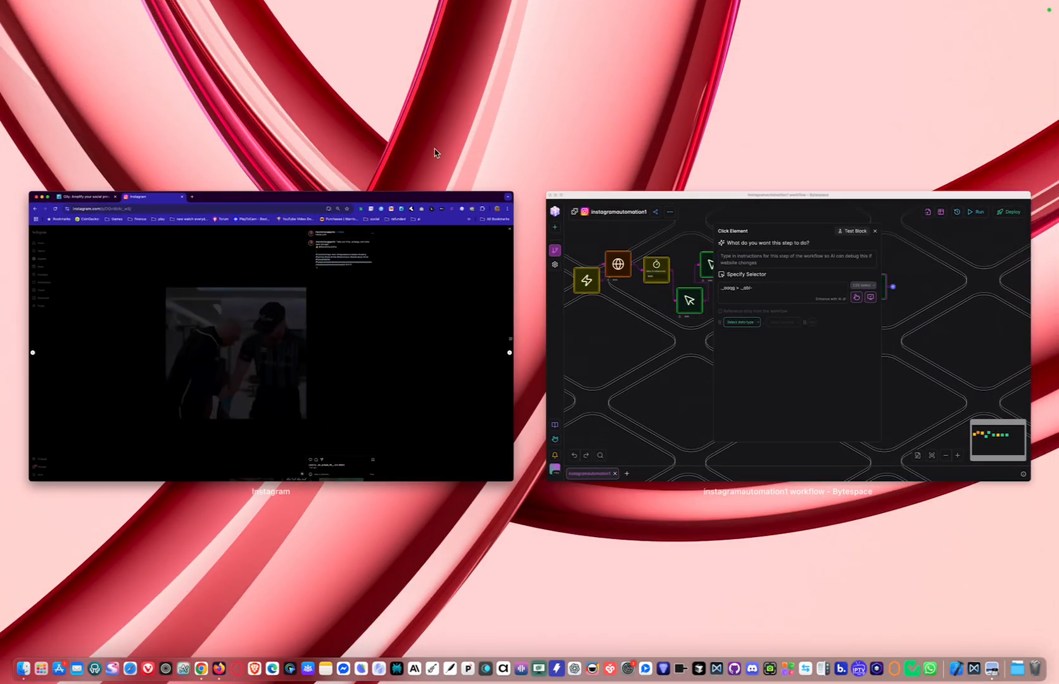
pyautogui.click(647, 266)
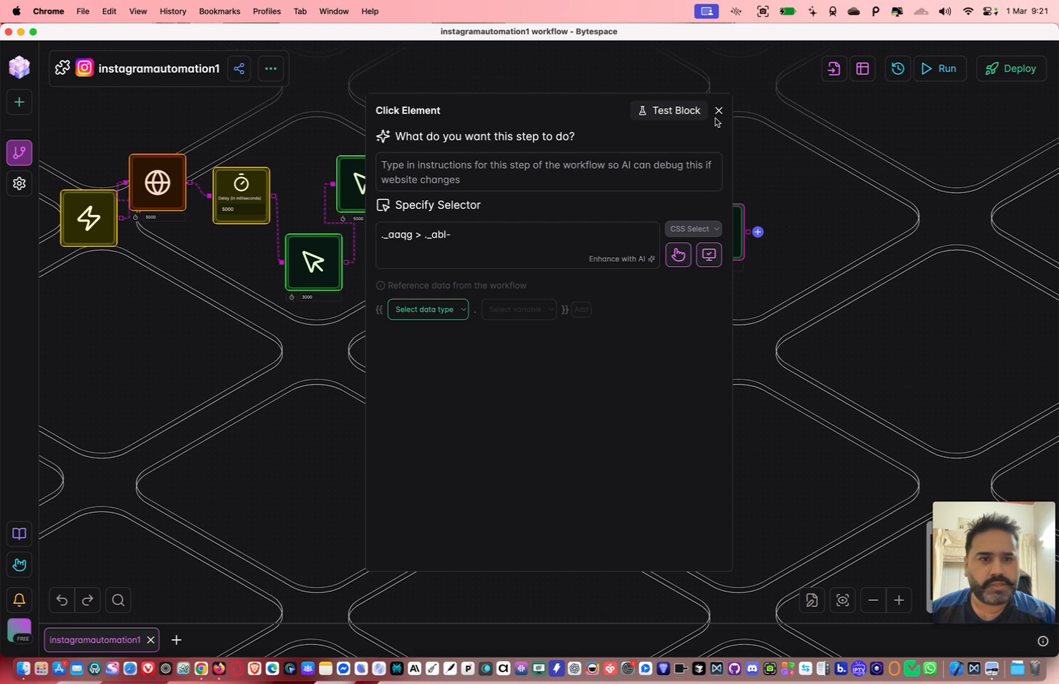
pyautogui.click(719, 112)
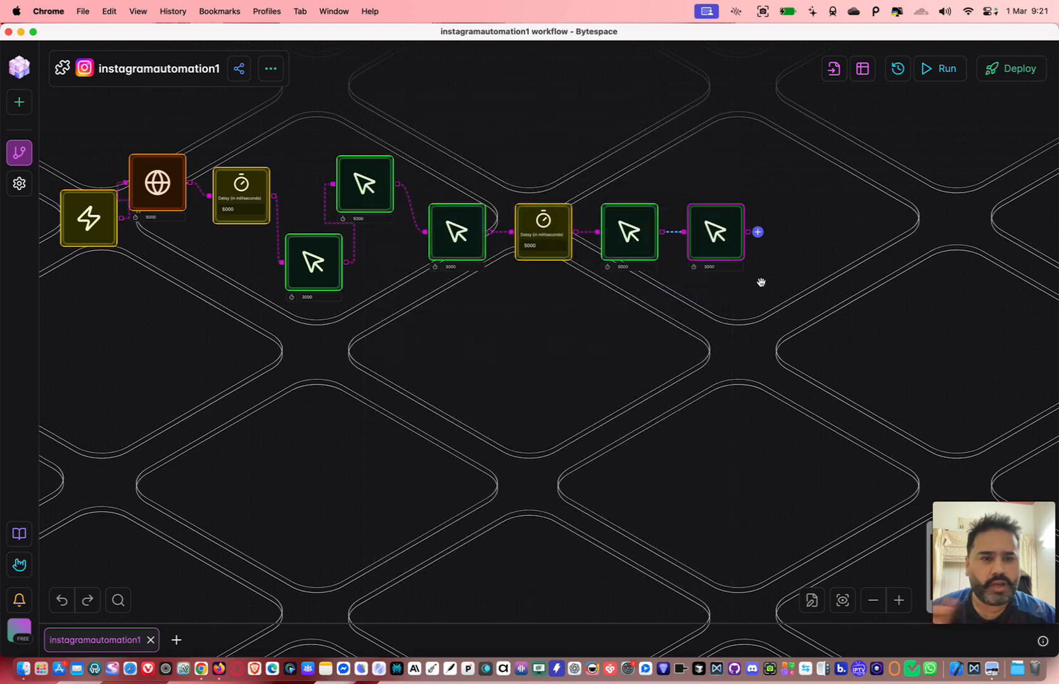
# Step: Space out the last two Click Element blocks and raise every block from the comment-field click onward into an upper row
pyautogui.moveTo(711, 255); pyautogui.dragTo(745, 254)
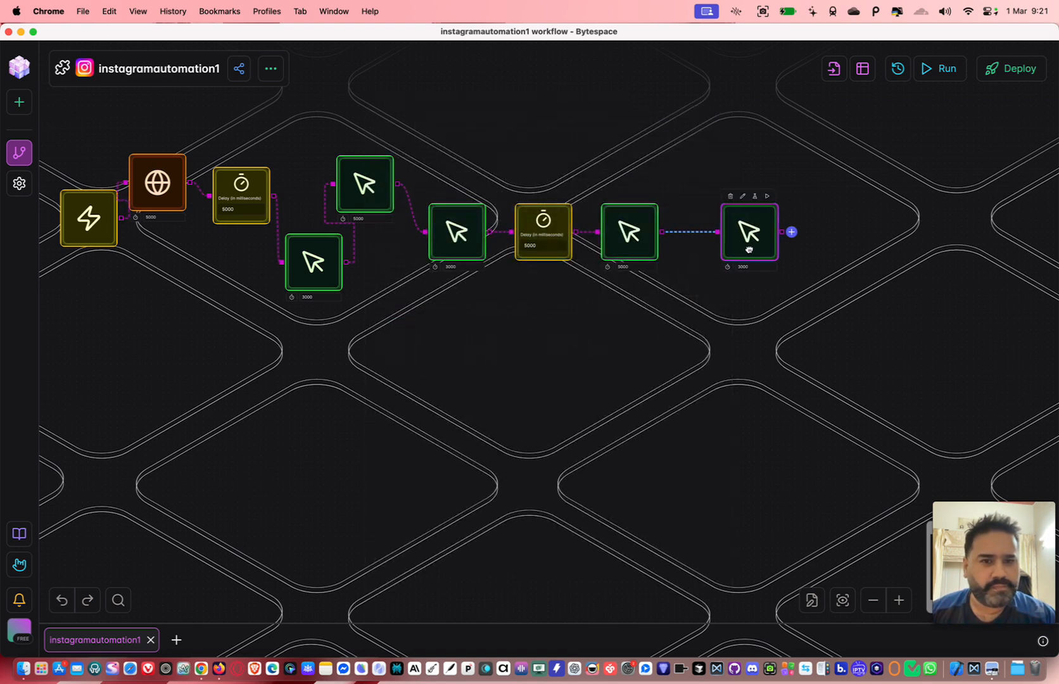
pyautogui.moveTo(639, 253); pyautogui.dragTo(650, 252)
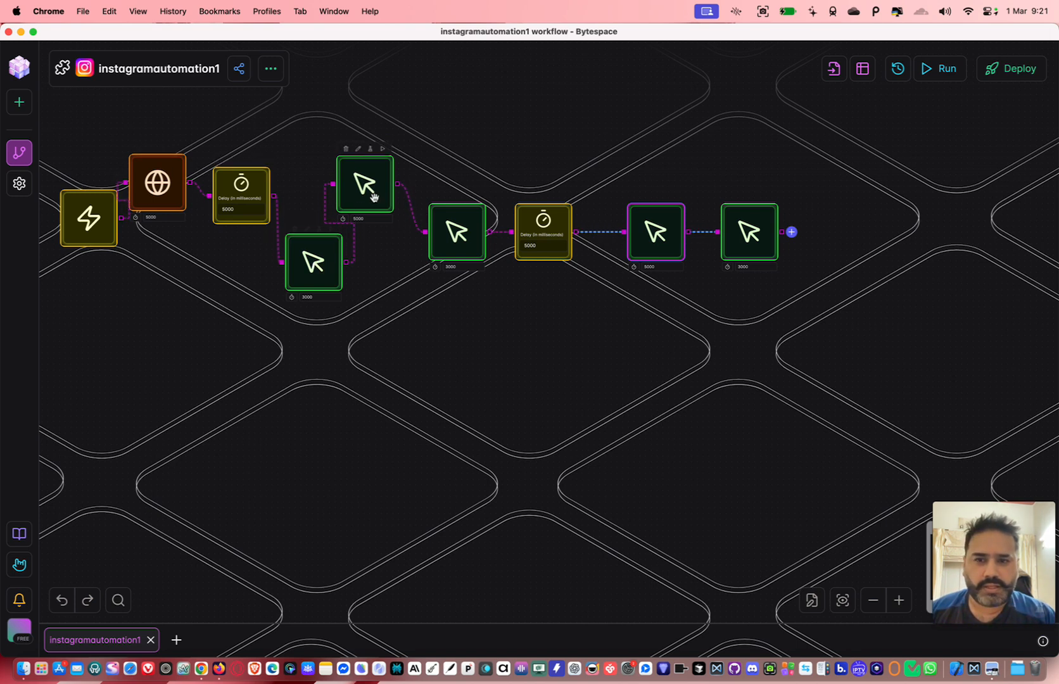
pyautogui.moveTo(337, 198); pyautogui.dragTo(353, 179)
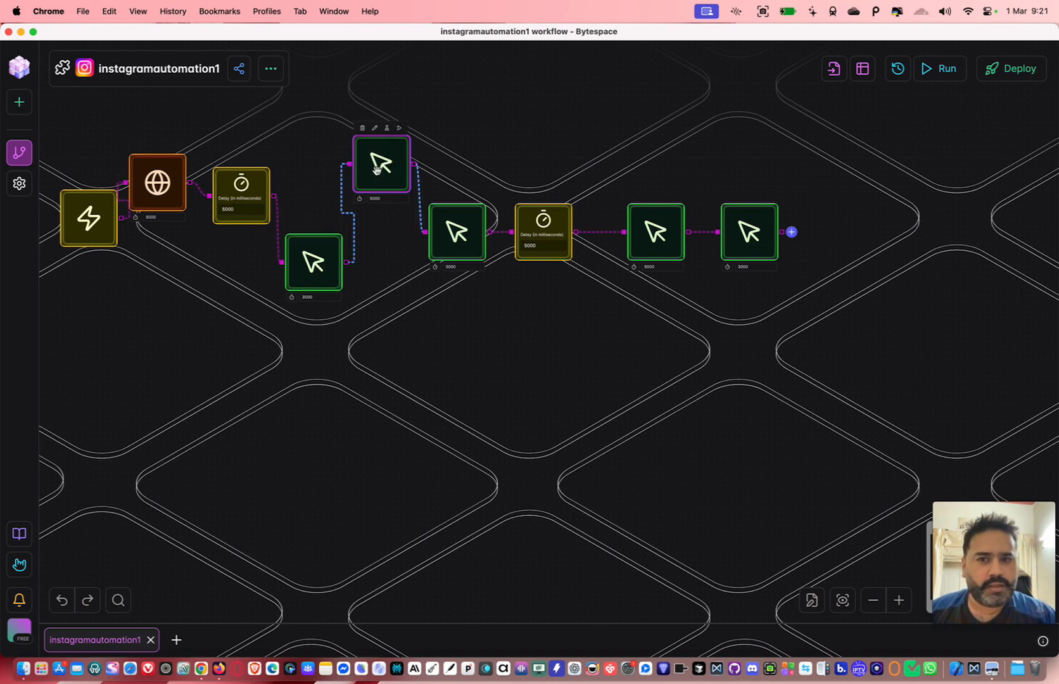
pyautogui.moveTo(379, 166); pyautogui.dragTo(389, 140)
pyautogui.moveTo(453, 229); pyautogui.dragTo(476, 147)
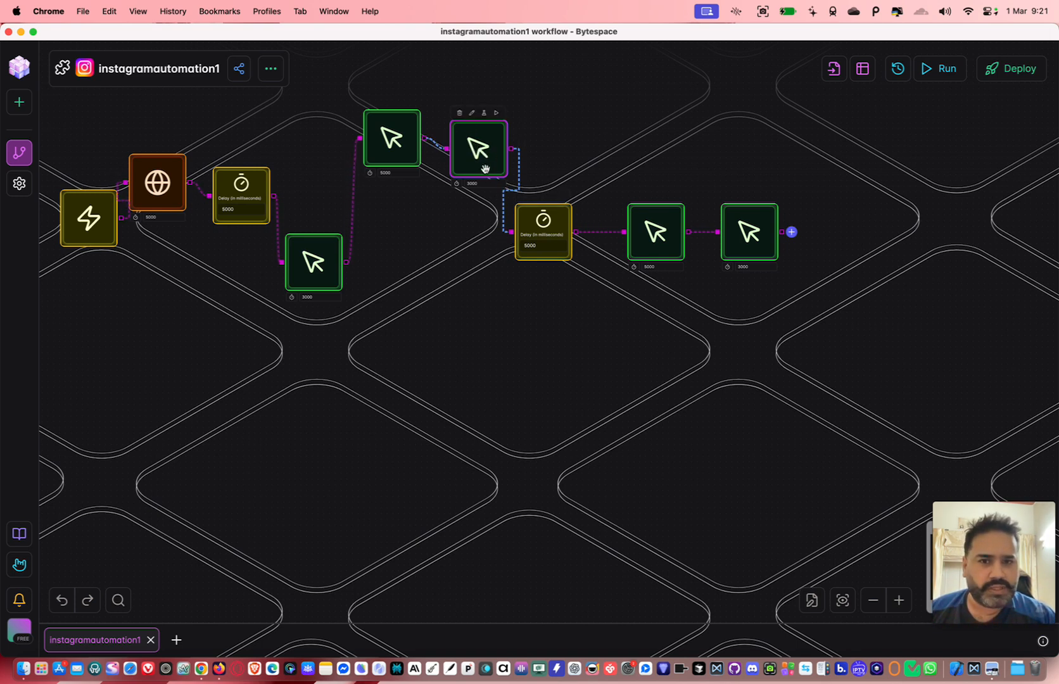
pyautogui.moveTo(542, 253); pyautogui.dragTo(565, 198)
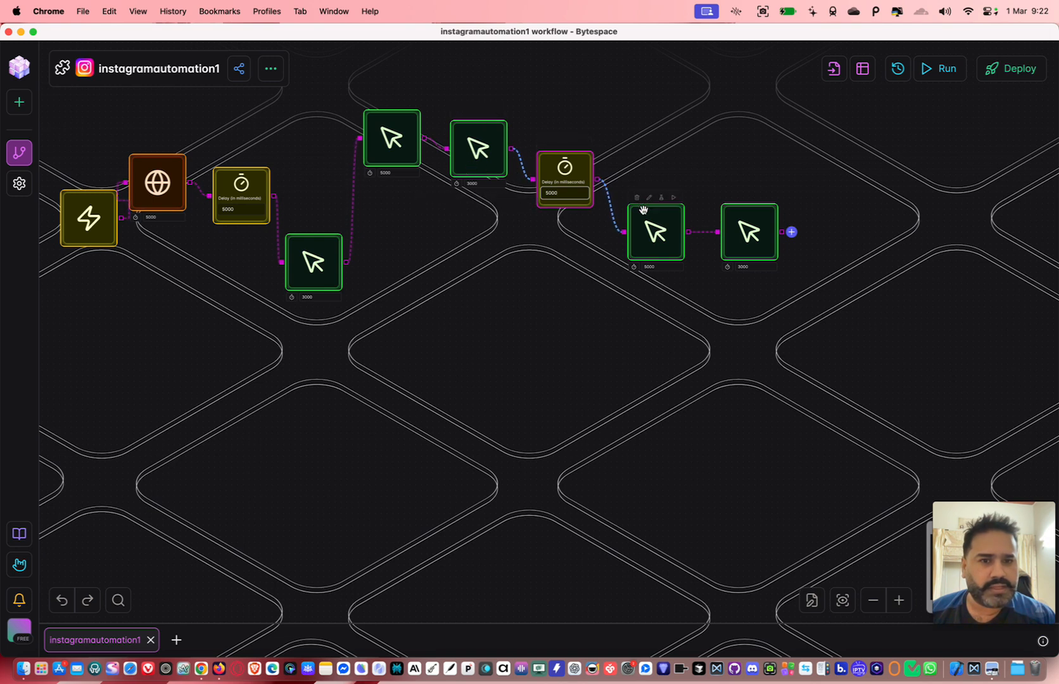
pyautogui.moveTo(651, 226); pyautogui.dragTo(651, 156)
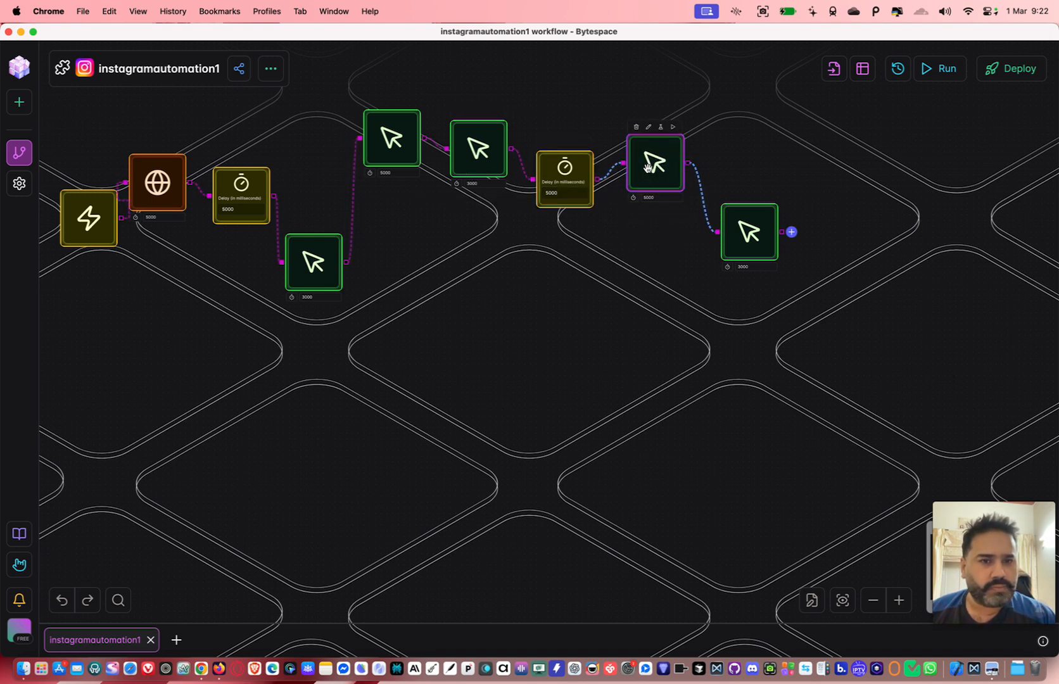
pyautogui.moveTo(657, 166); pyautogui.dragTo(657, 154)
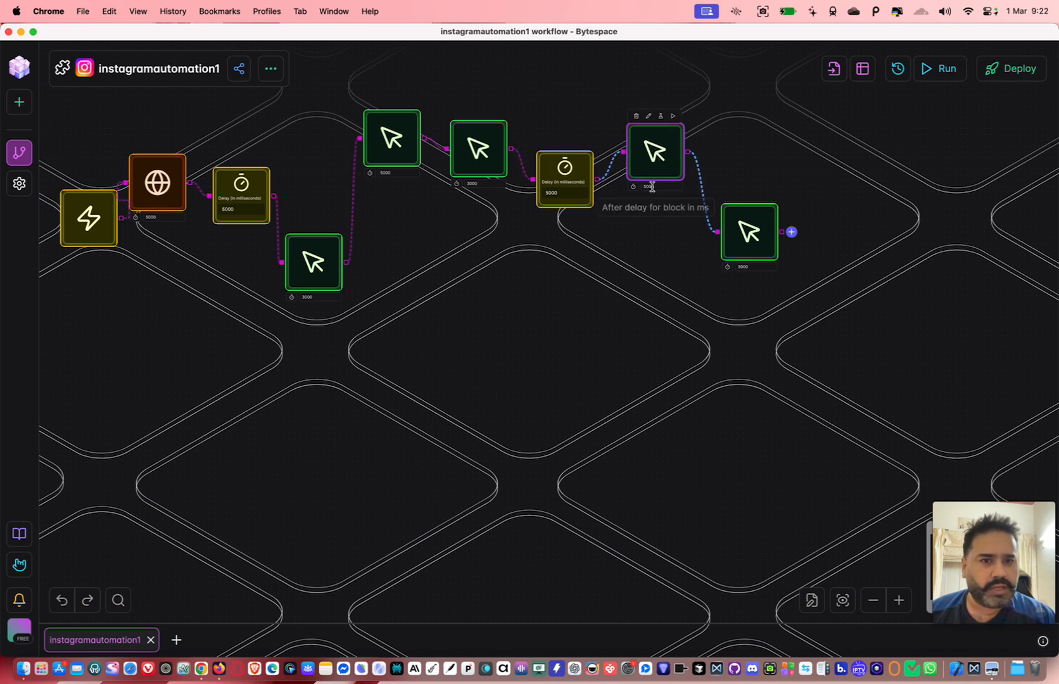
pyautogui.moveTo(745, 250); pyautogui.dragTo(745, 178)
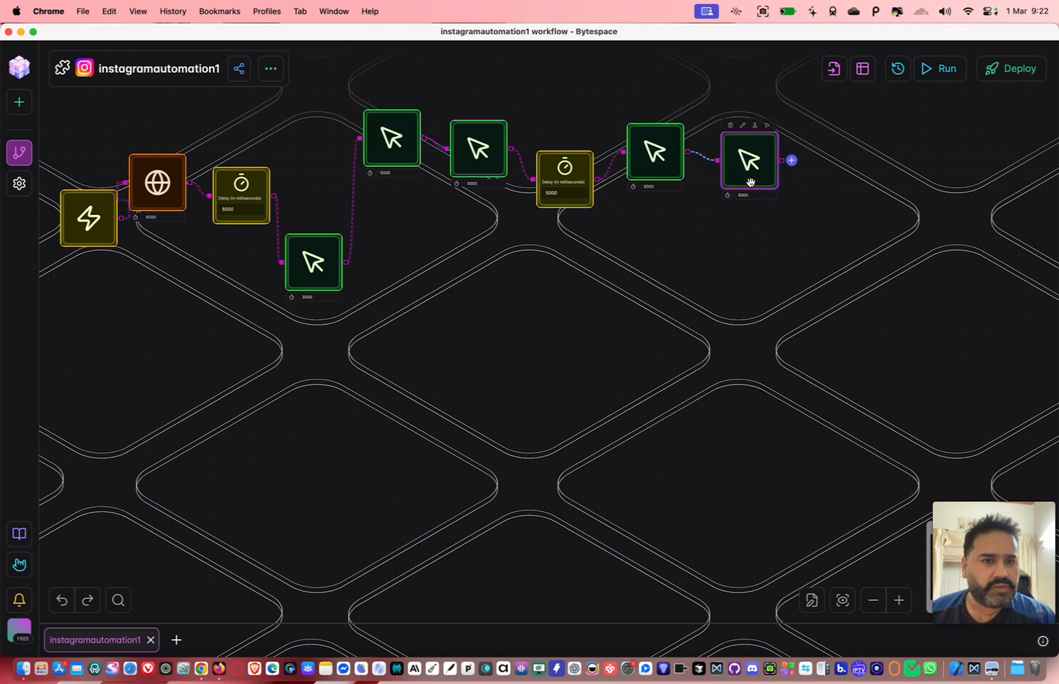
# Step: Check the open post on Instagram, then return to the Bytespace workflow and dismiss the block library without adding a block
pyautogui.hotkey('ctrl', 'Down')
pyautogui.click(733, 365)
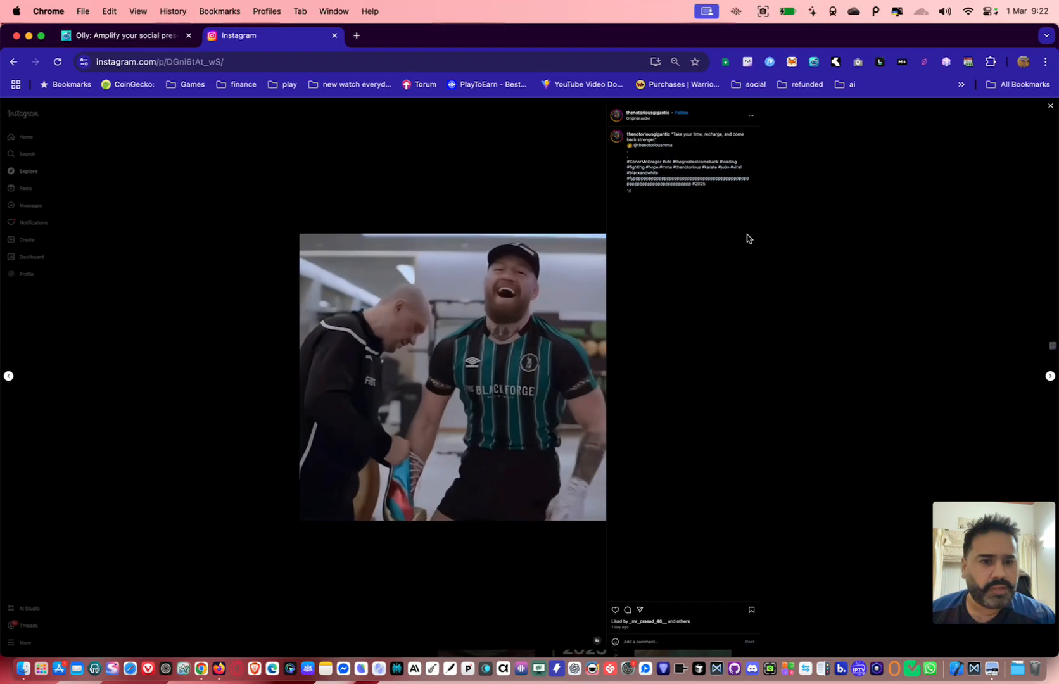
pyautogui.hotkey('ctrl', 'Down')
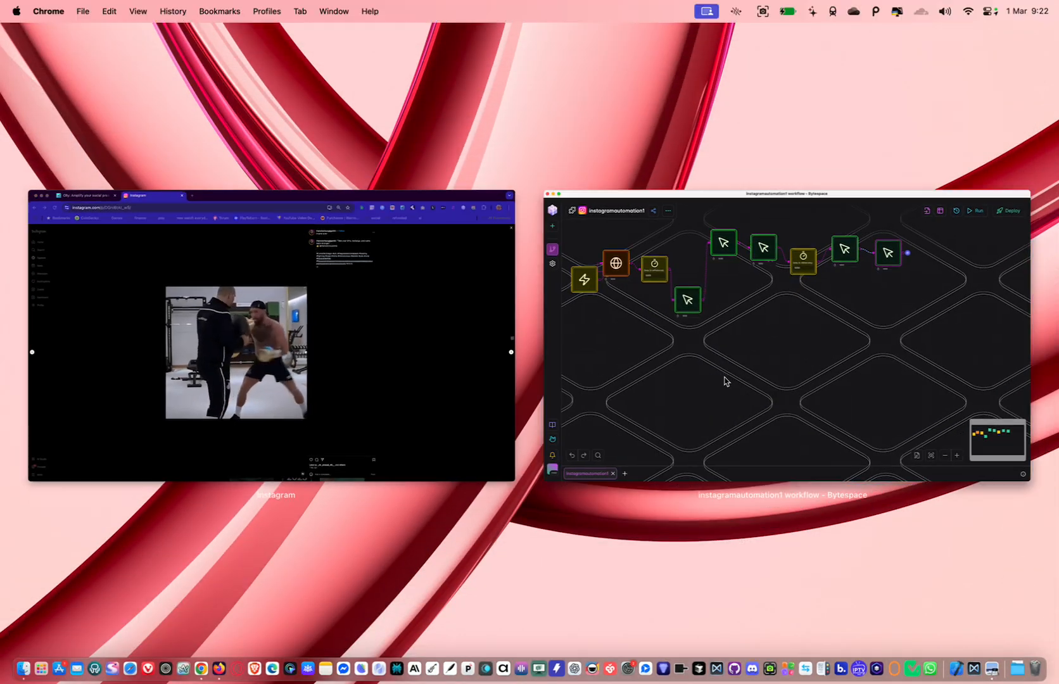
pyautogui.click(723, 378)
pyautogui.click(792, 161)
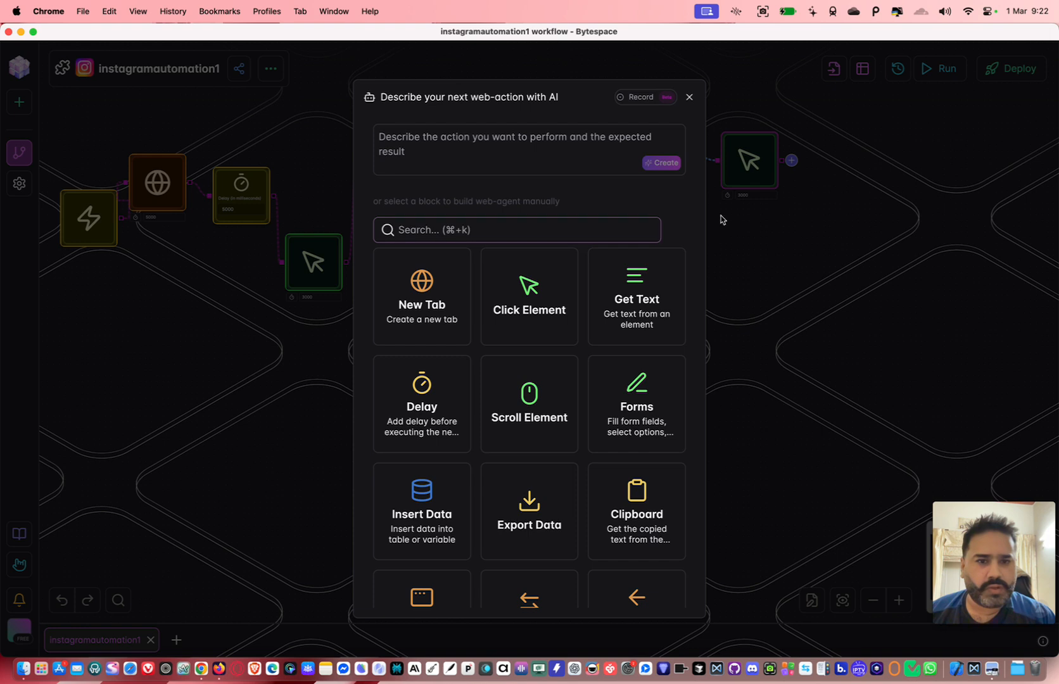
pyautogui.click(691, 98)
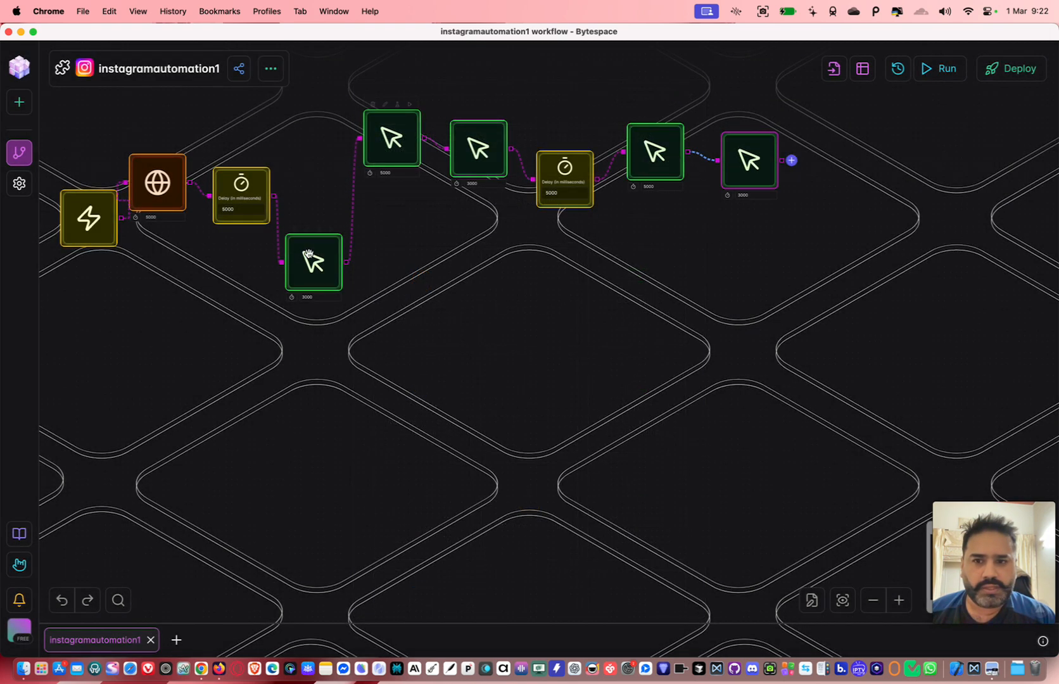
# Step: Copy the upper row's first Click Element block to start a second row and connect the next-post block's output to it
pyautogui.rightClick(393, 142)
pyautogui.click(390, 193)
pyautogui.rightClick(437, 424)
pyautogui.click(437, 425)
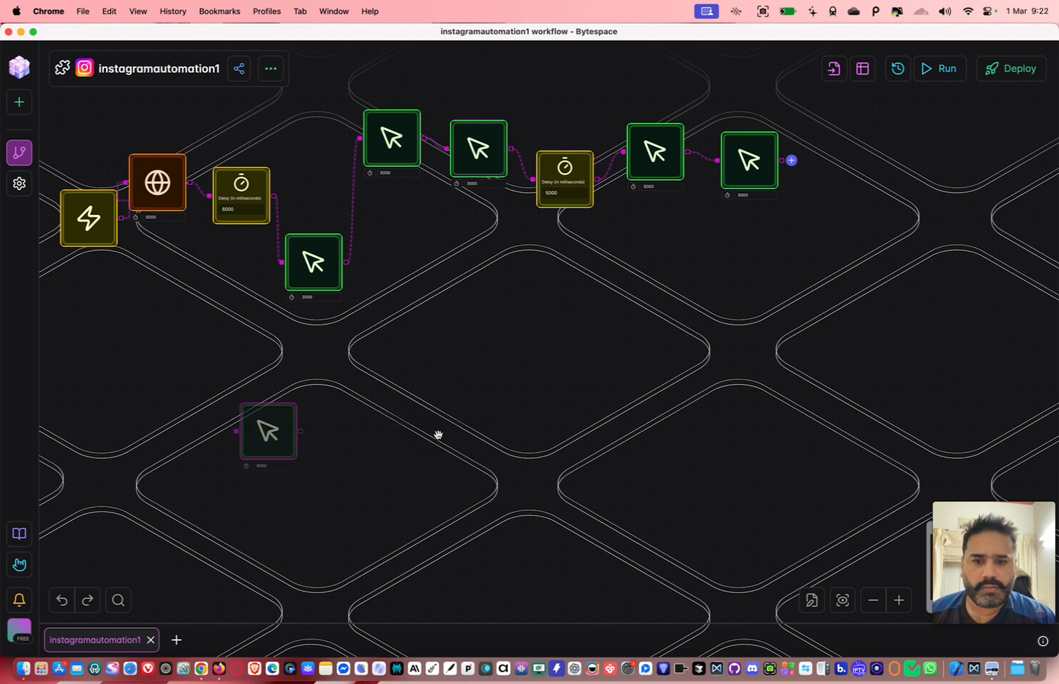
pyautogui.moveTo(272, 435); pyautogui.dragTo(181, 391)
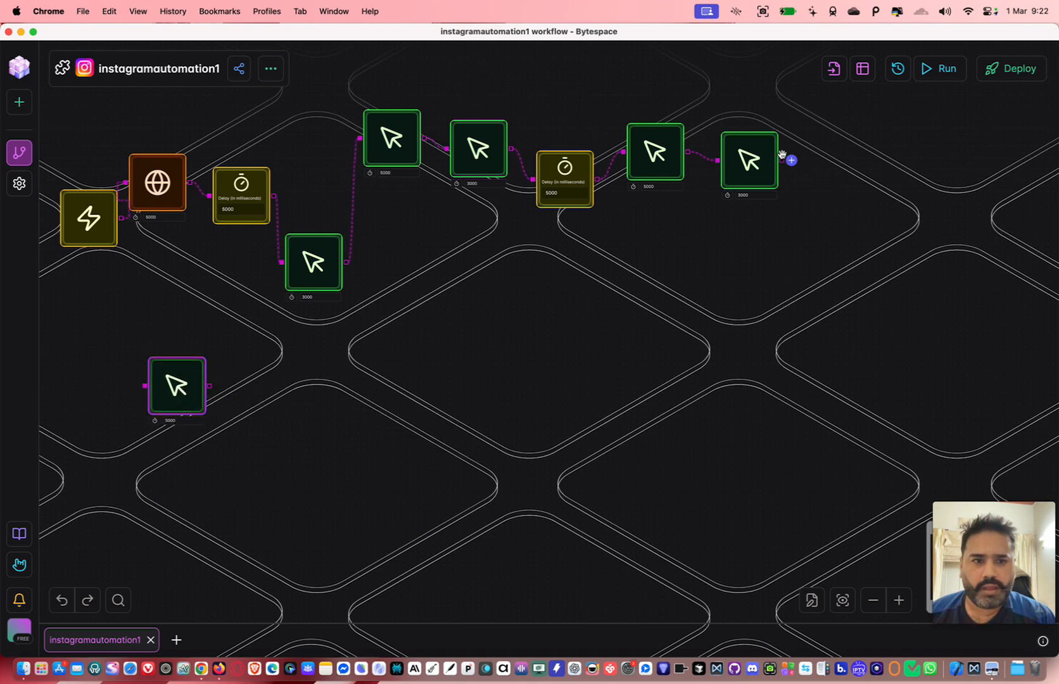
pyautogui.moveTo(785, 161); pyautogui.dragTo(145, 386)
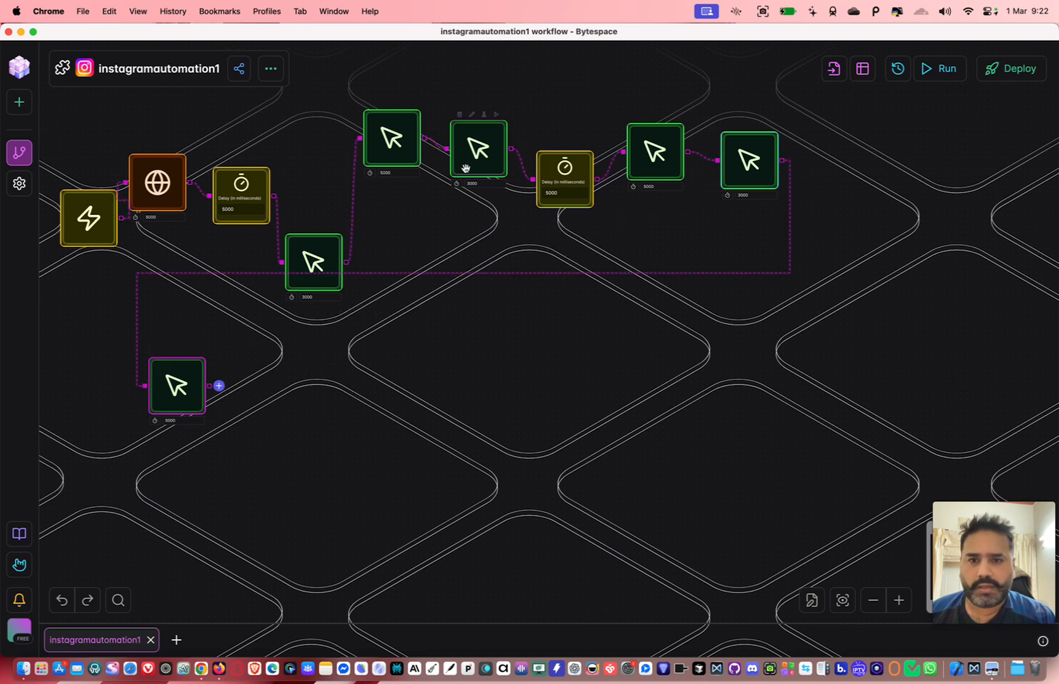
# Step: Copy the upper row's second Click Element block into the second row and connect the row's first block to it
pyautogui.click(488, 167)
pyautogui.rightClick(483, 163)
pyautogui.click(487, 210)
pyautogui.rightClick(362, 426)
pyautogui.click(390, 449)
pyautogui.moveTo(193, 461); pyautogui.dragTo(291, 408)
pyautogui.moveTo(210, 385); pyautogui.dragTo(290, 421)
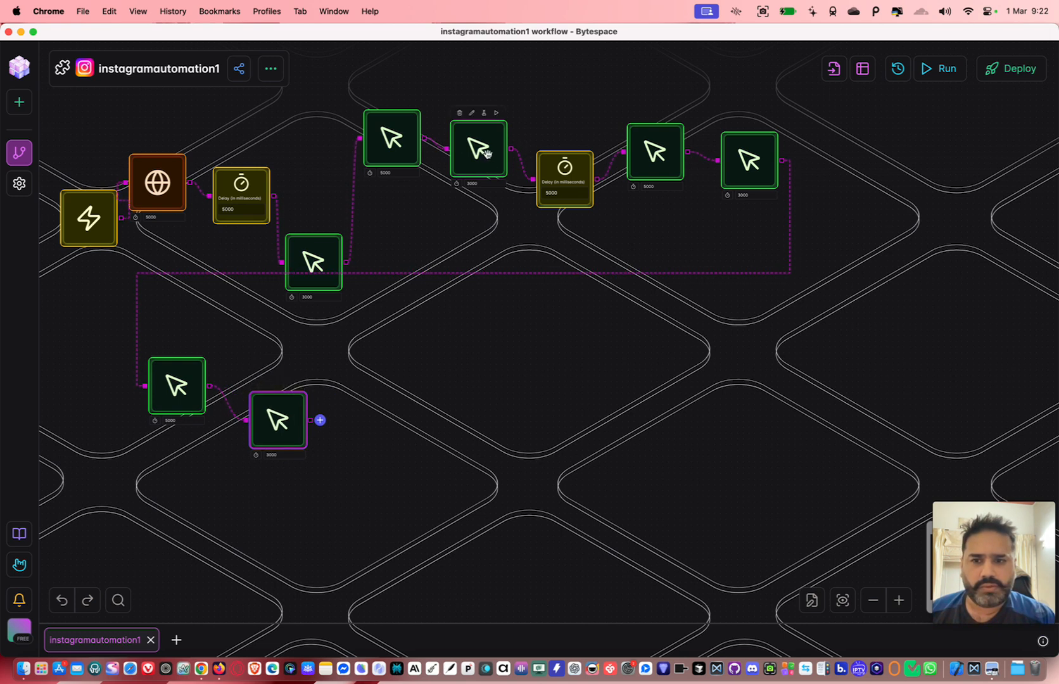
# Step: Copy the 5000 ms Delay block between the upper row's Click Element blocks and place the copy in the second row
pyautogui.rightClick(563, 179)
pyautogui.click(558, 230)
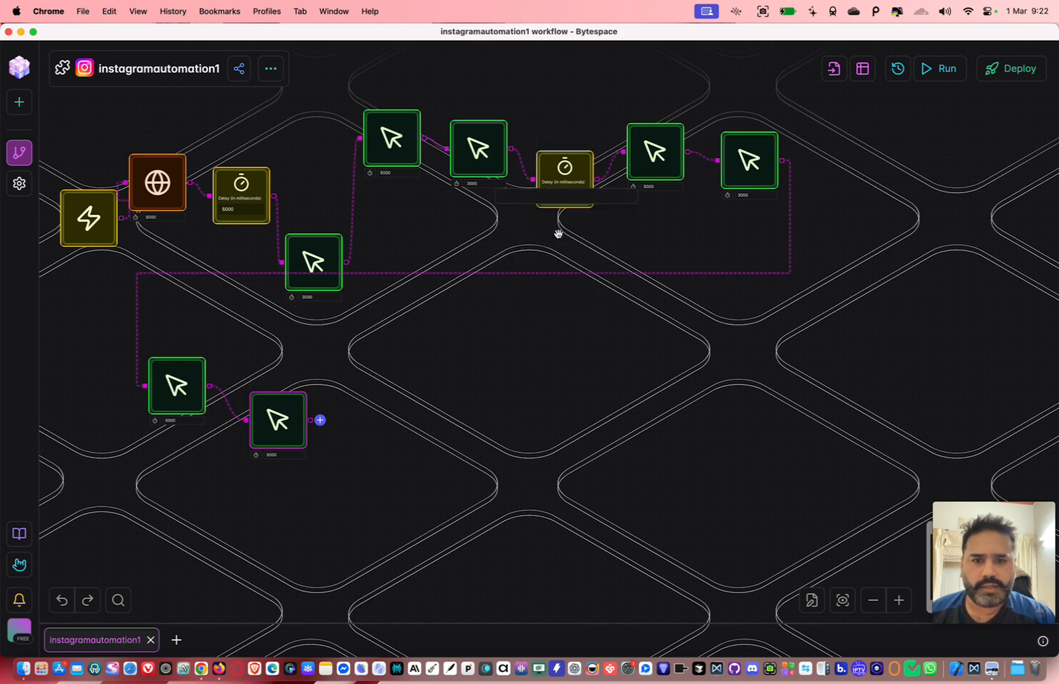
pyautogui.rightClick(559, 186)
pyautogui.click(557, 236)
pyautogui.press('super+v')
pyautogui.moveTo(578, 205); pyautogui.dragTo(451, 465)
# Step: Try to duplicate the upper row's last two Click Element blocks together into the second row
pyautogui.click(658, 162)
pyautogui.click(749, 161)
pyautogui.click(653, 160)
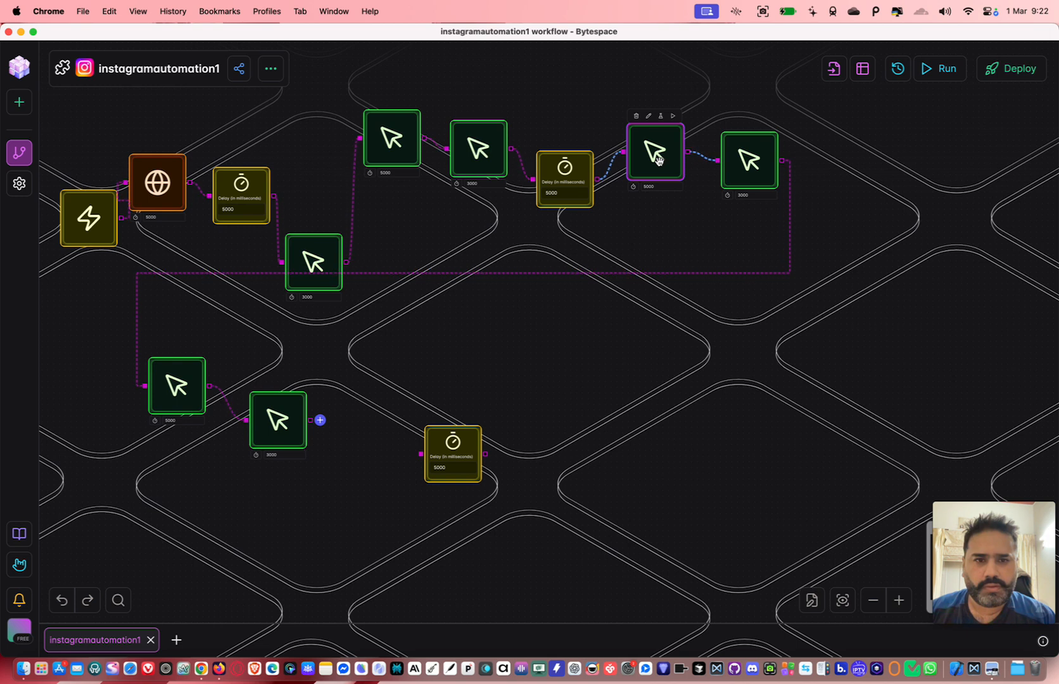
pyautogui.click(767, 155)
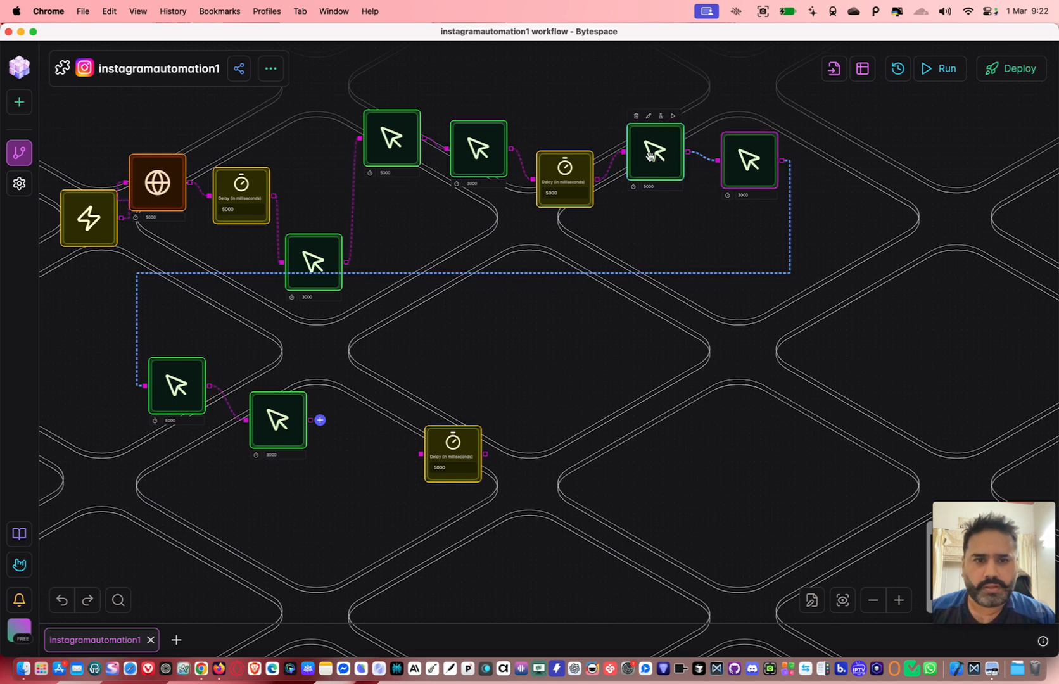
pyautogui.rightClick(650, 155)
pyautogui.press('Escape')
pyautogui.click(638, 159)
pyautogui.click(741, 166)
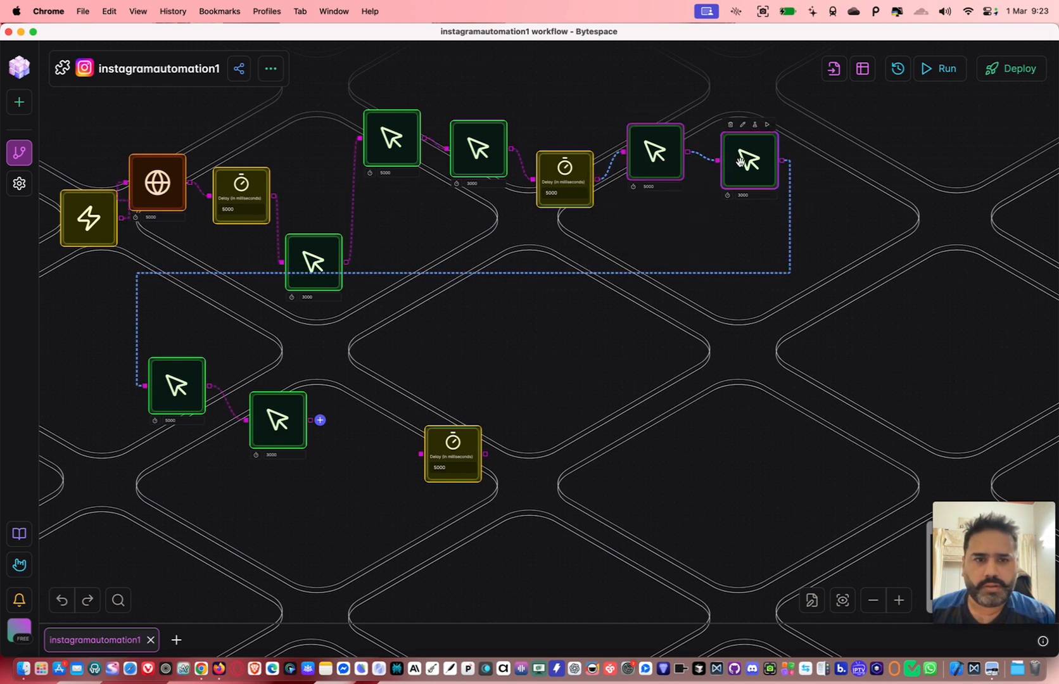
pyautogui.rightClick(658, 164)
pyautogui.click(660, 220)
pyautogui.press('super+v')
pyautogui.moveTo(664, 187); pyautogui.dragTo(656, 393)
pyautogui.moveTo(746, 172)
pyautogui.mouseDown()
pyautogui.moveTo(746, 326)
pyautogui.moveTo(759, 168)
pyautogui.mouseUp()
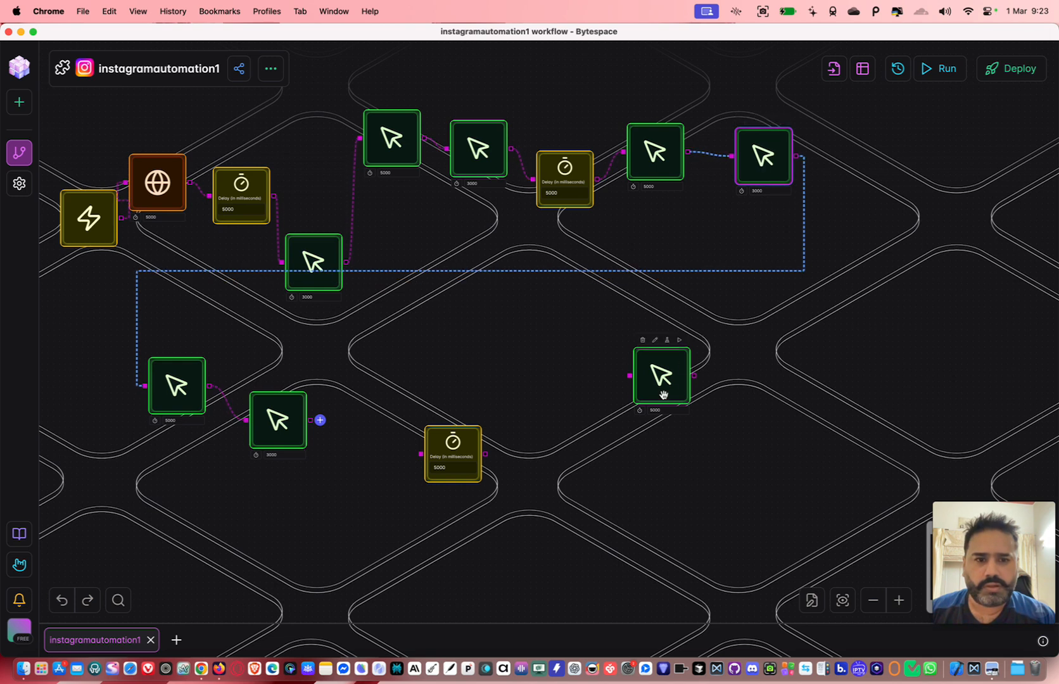
pyautogui.moveTo(662, 378); pyautogui.dragTo(646, 397)
pyautogui.click(626, 360)
# Step: Retry copying the upper row's last two Click Element blocks as a multi-selection, then delete the pasted block
pyautogui.click(660, 171)
pyautogui.keyDown('super'); pyautogui.click(757, 175); pyautogui.keyUp('super')
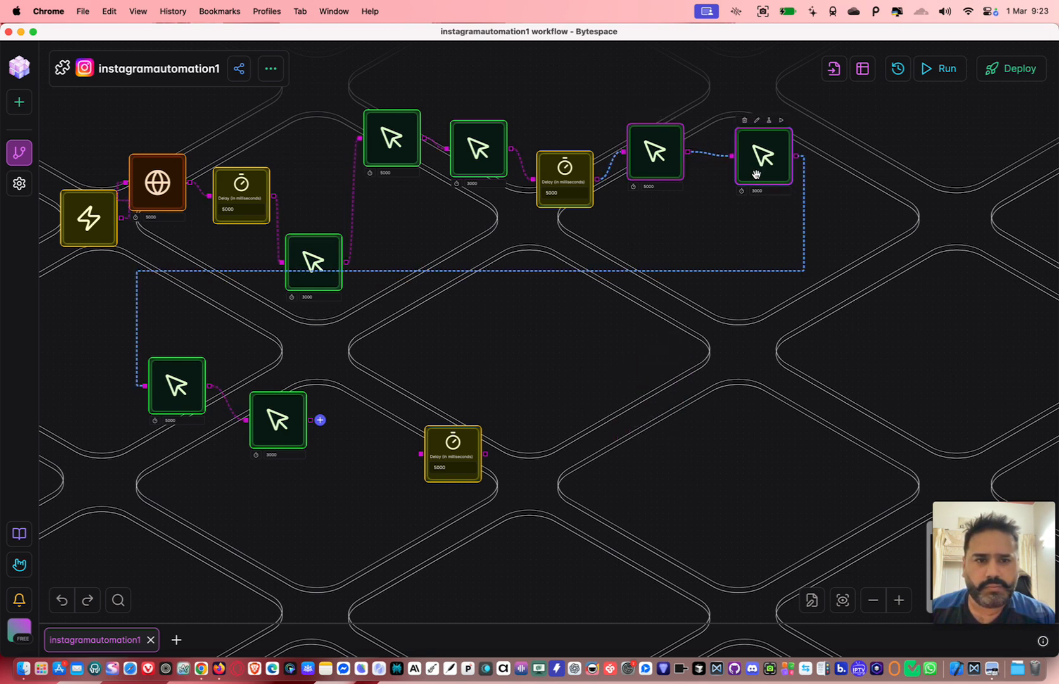
pyautogui.rightClick(755, 174)
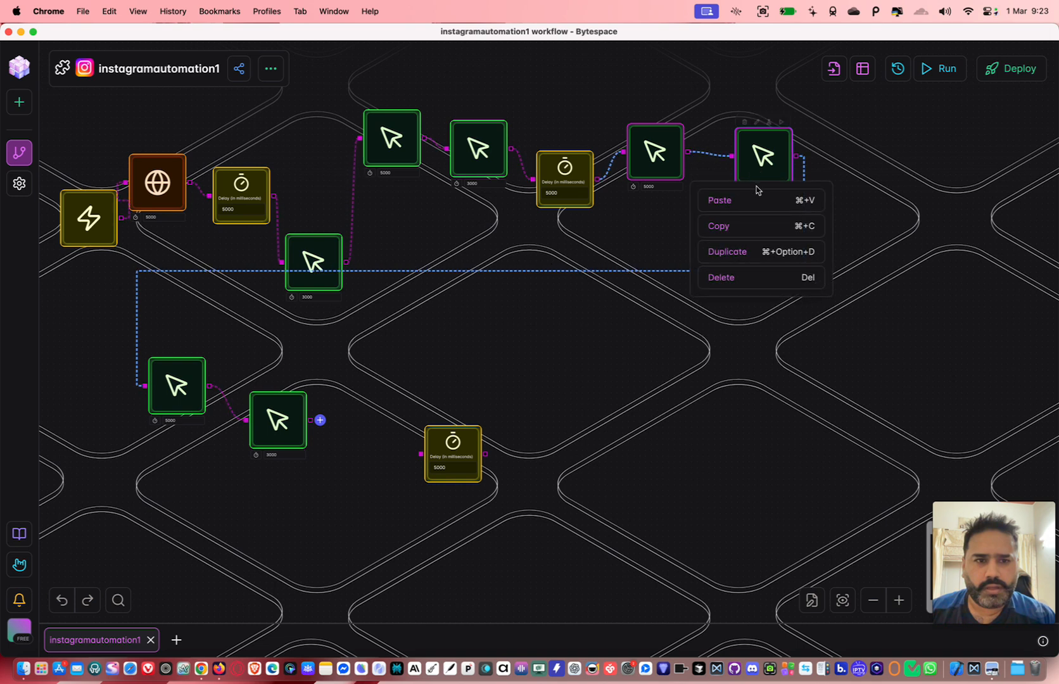
pyautogui.click(757, 227)
pyautogui.rightClick(613, 385)
pyautogui.click(620, 412)
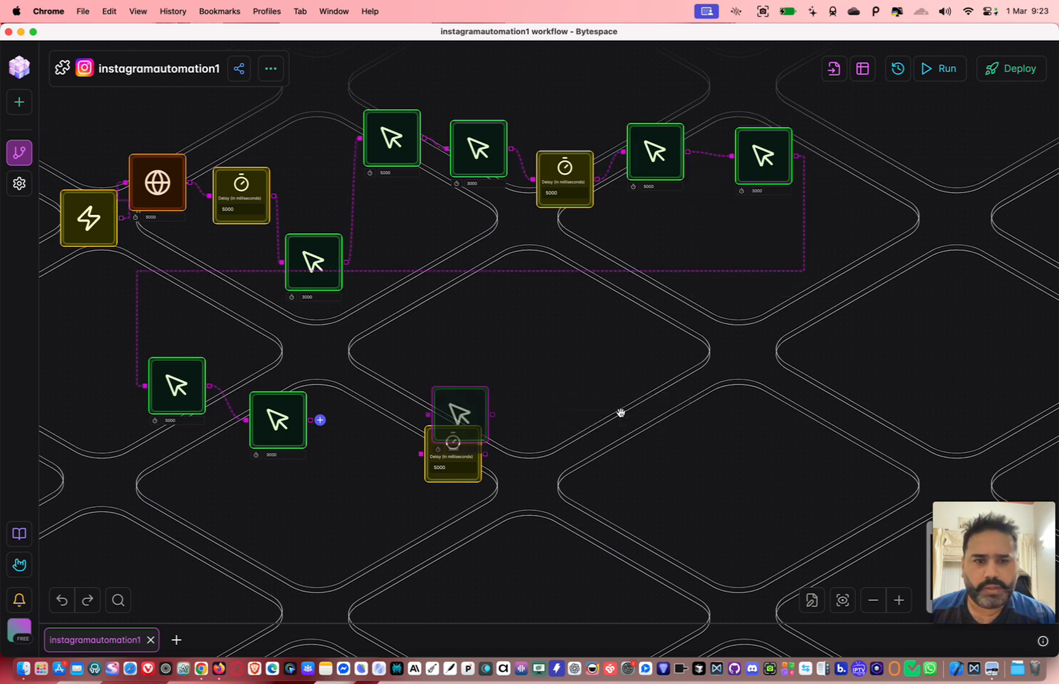
pyautogui.moveTo(475, 420); pyautogui.dragTo(612, 386)
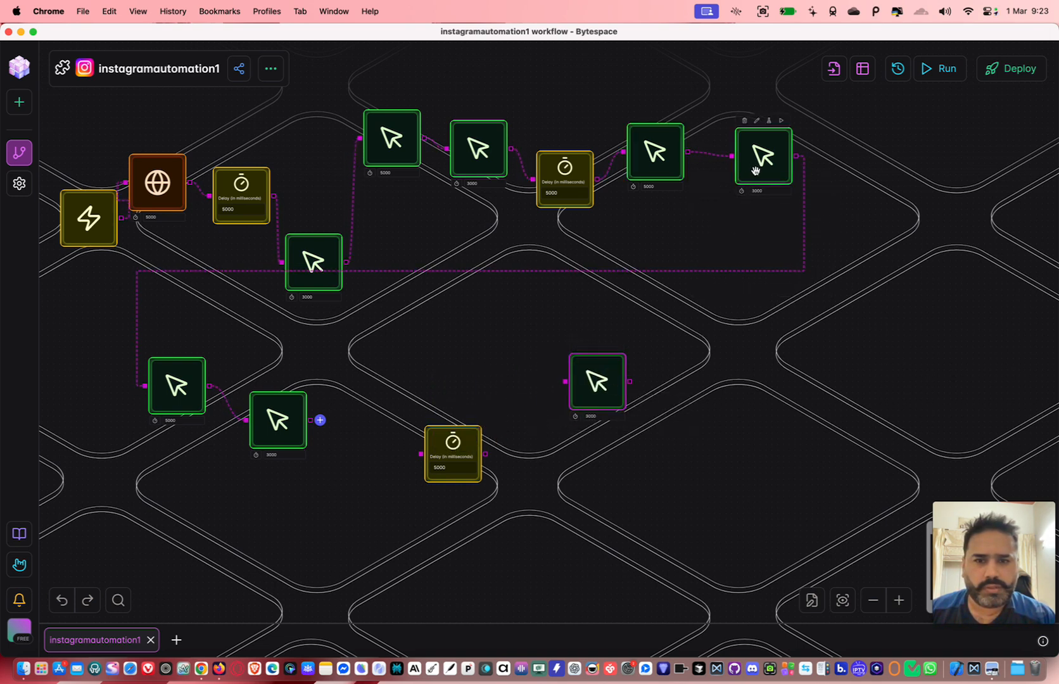
pyautogui.moveTo(756, 166); pyautogui.dragTo(765, 183)
pyautogui.moveTo(649, 227); pyautogui.dragTo(646, 159)
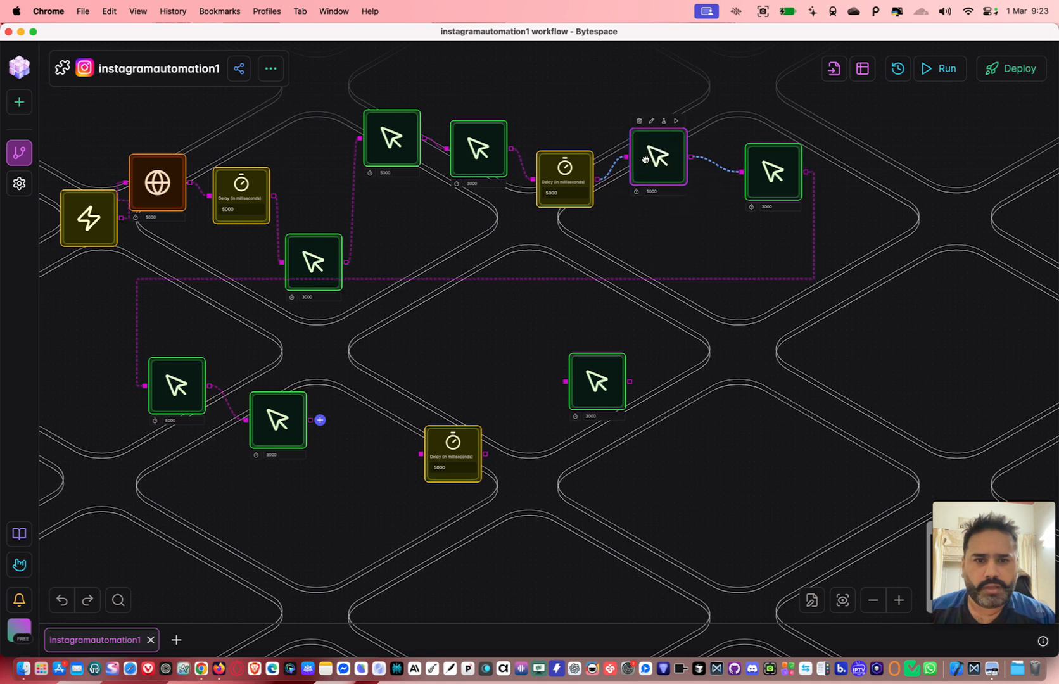
pyautogui.click(594, 399)
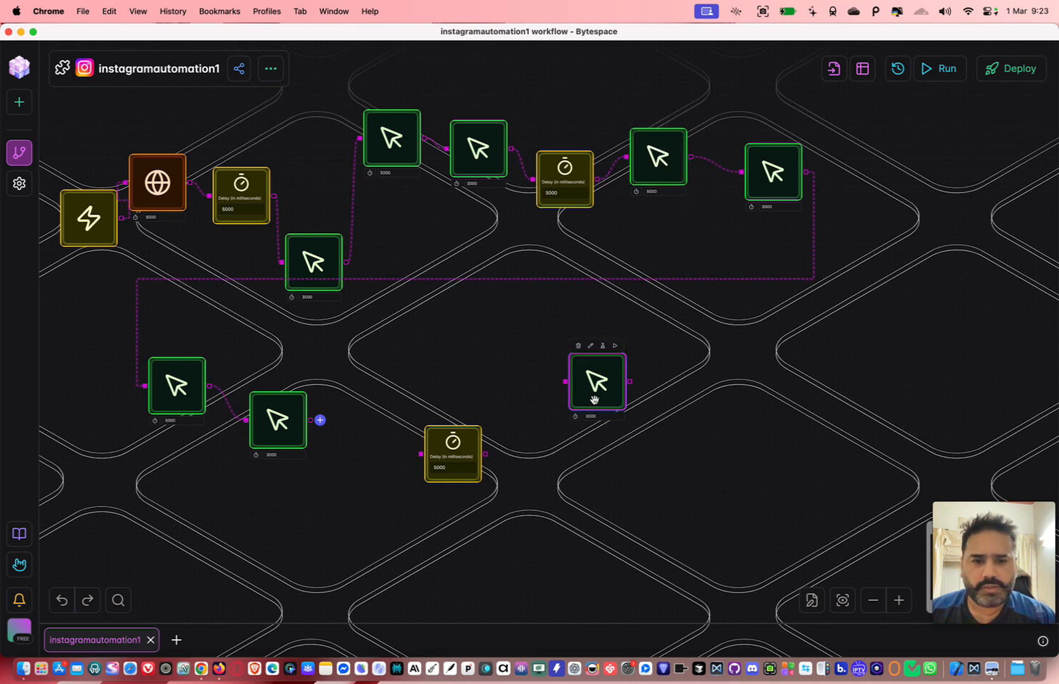
pyautogui.click(577, 345)
# Step: Copy the upper row's Post-button Click Element block on its own and place the copy beyond the second row's Delay block
pyautogui.click(655, 164)
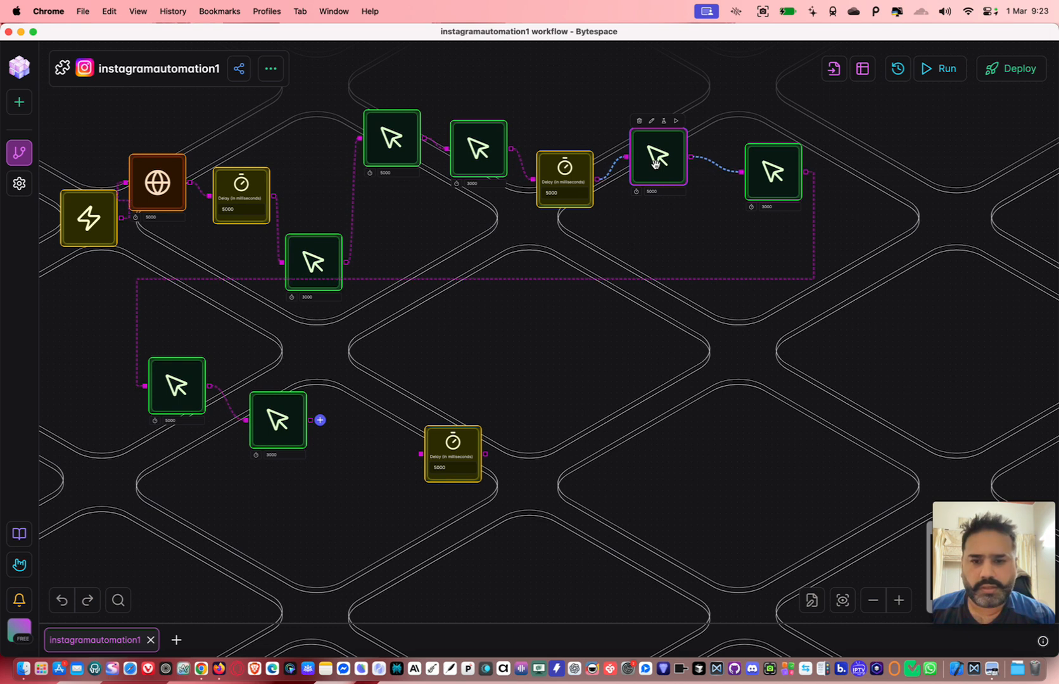
pyautogui.rightClick(656, 166)
pyautogui.click(649, 212)
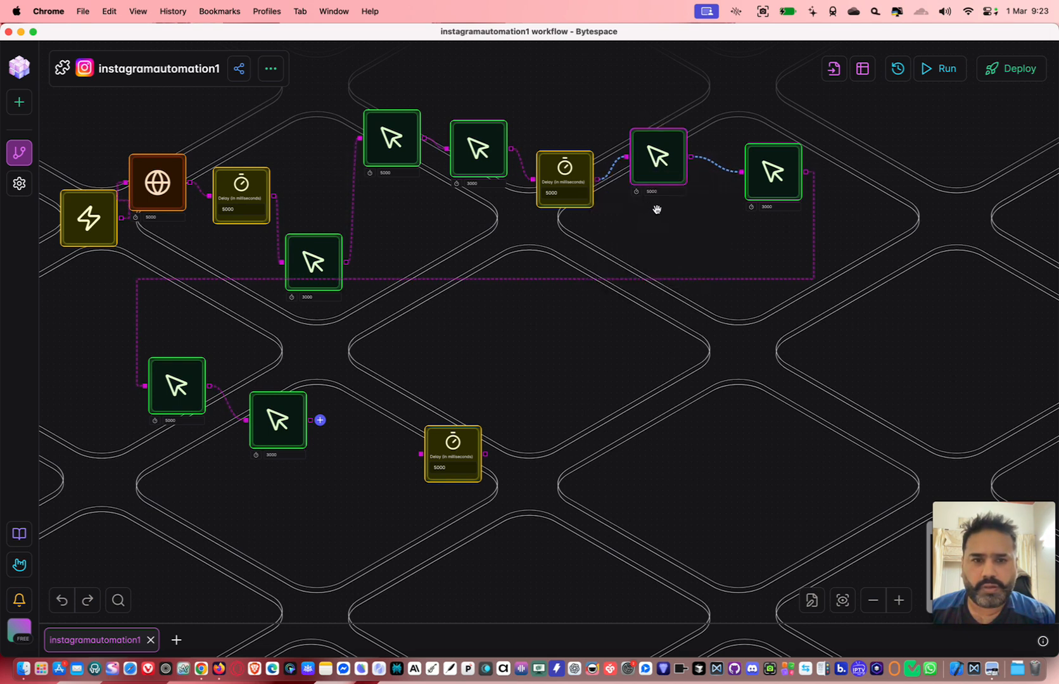
pyautogui.press('cmd+v')
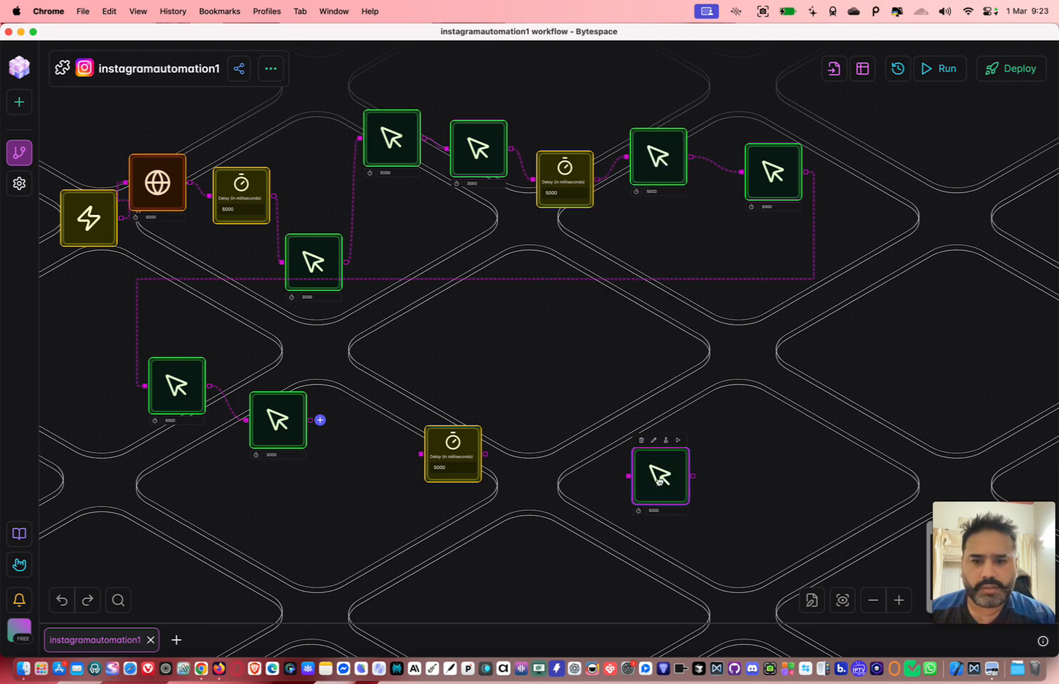
# Step: Reposition the second row's Delay block and link it between the row's second Click Element block and the Post-button copy
pyautogui.moveTo(453, 454); pyautogui.dragTo(425, 379)
pyautogui.click(308, 419)
pyautogui.moveTo(320, 420); pyautogui.dragTo(392, 378)
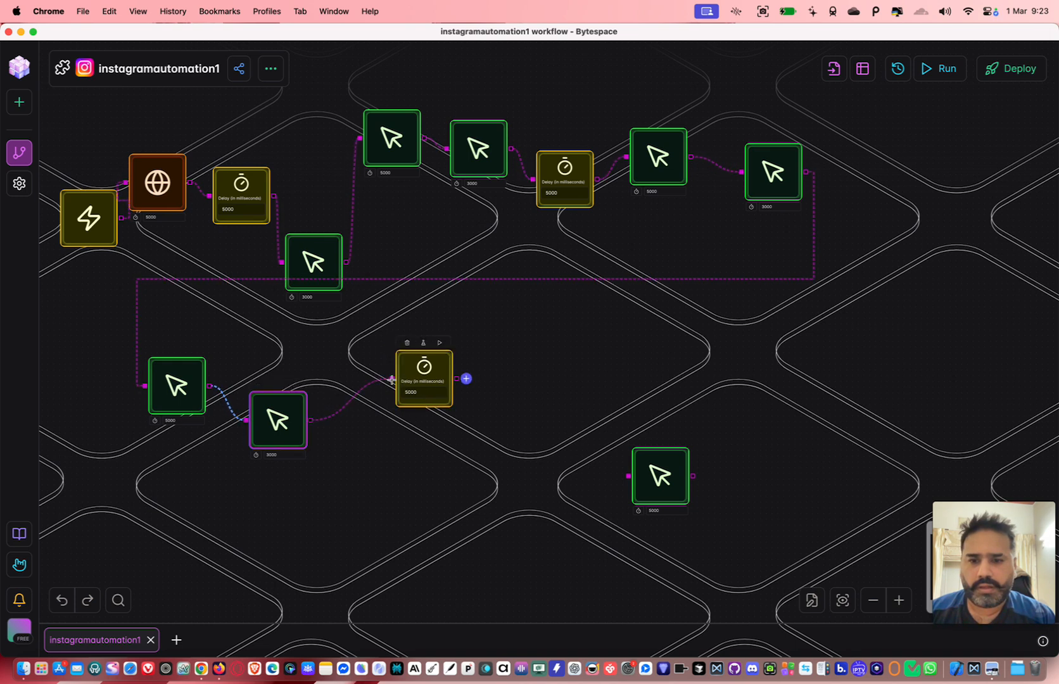
pyautogui.moveTo(456, 378); pyautogui.dragTo(545, 391)
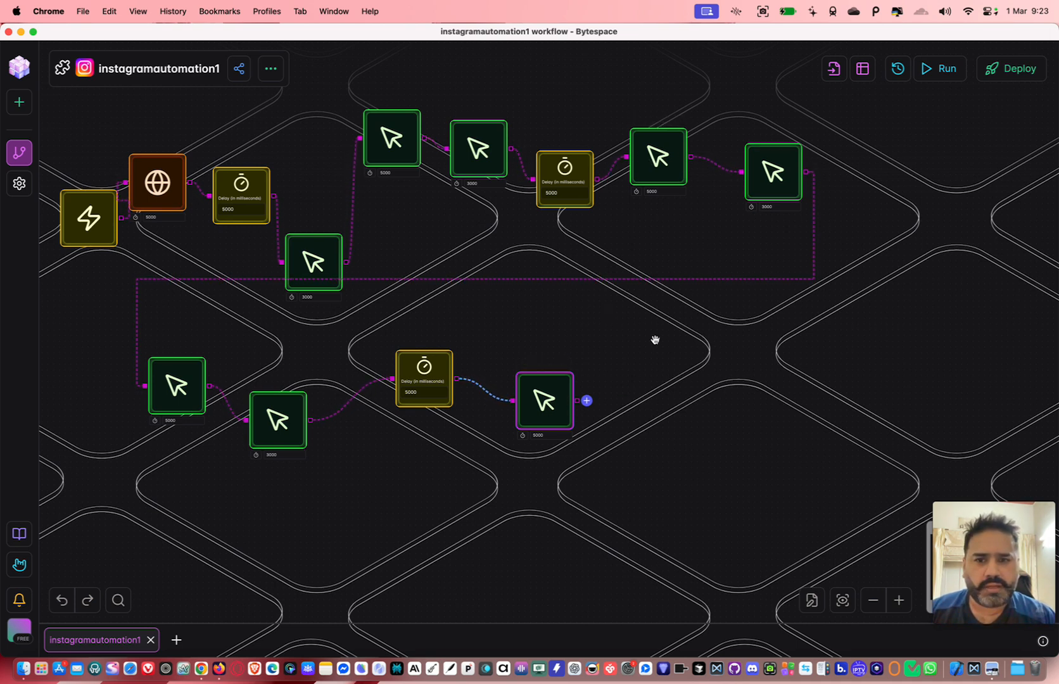
# Step: Copy the upper row's next-post Click Element block to the end of the second row and connect the Post-button copy to it
pyautogui.click(773, 183)
pyautogui.press('super+c')
pyautogui.press('super+v')
pyautogui.moveTo(785, 196); pyautogui.dragTo(686, 442)
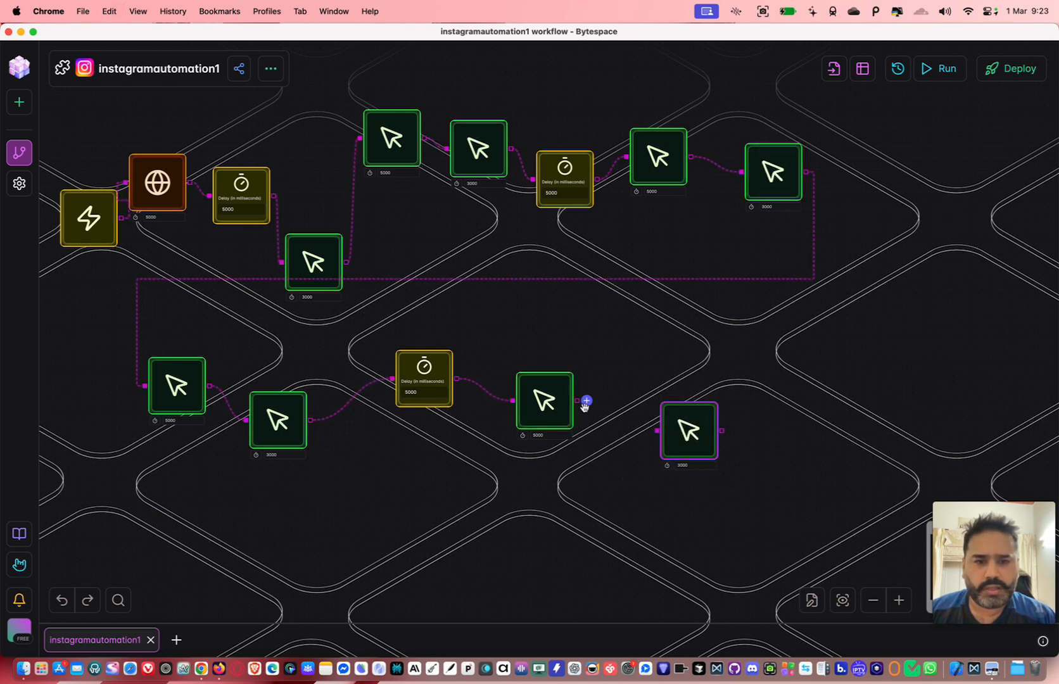
pyautogui.click(621, 425)
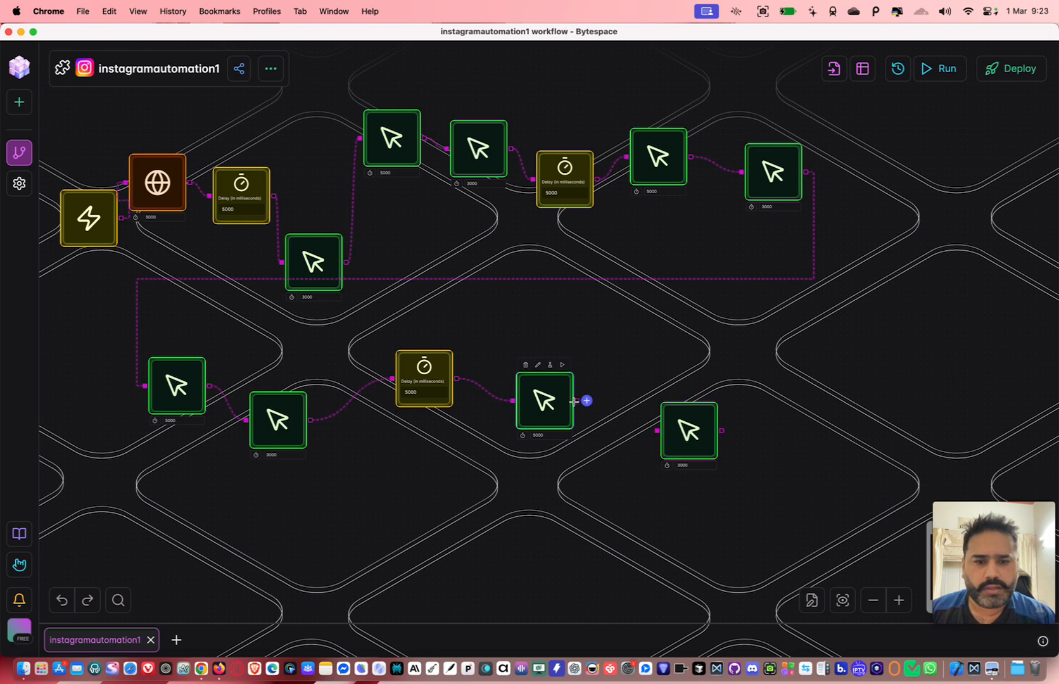
pyautogui.moveTo(575, 401); pyautogui.dragTo(659, 407)
# Step: Move the second row's Delay block and its last two Click Element blocks closer together to tighten the row
pyautogui.moveTo(444, 396); pyautogui.dragTo(390, 377)
pyautogui.moveTo(550, 402); pyautogui.dragTo(480, 346)
pyautogui.moveTo(675, 422); pyautogui.dragTo(580, 385)
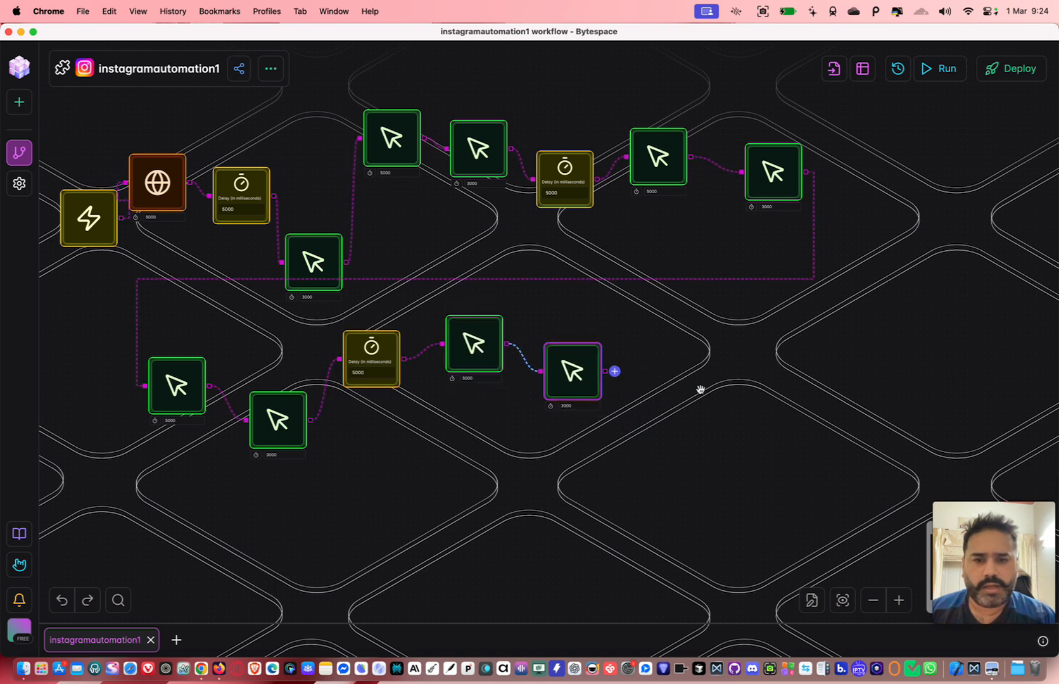
pyautogui.click(742, 366)
pyautogui.scroll(-1, 743, 374)
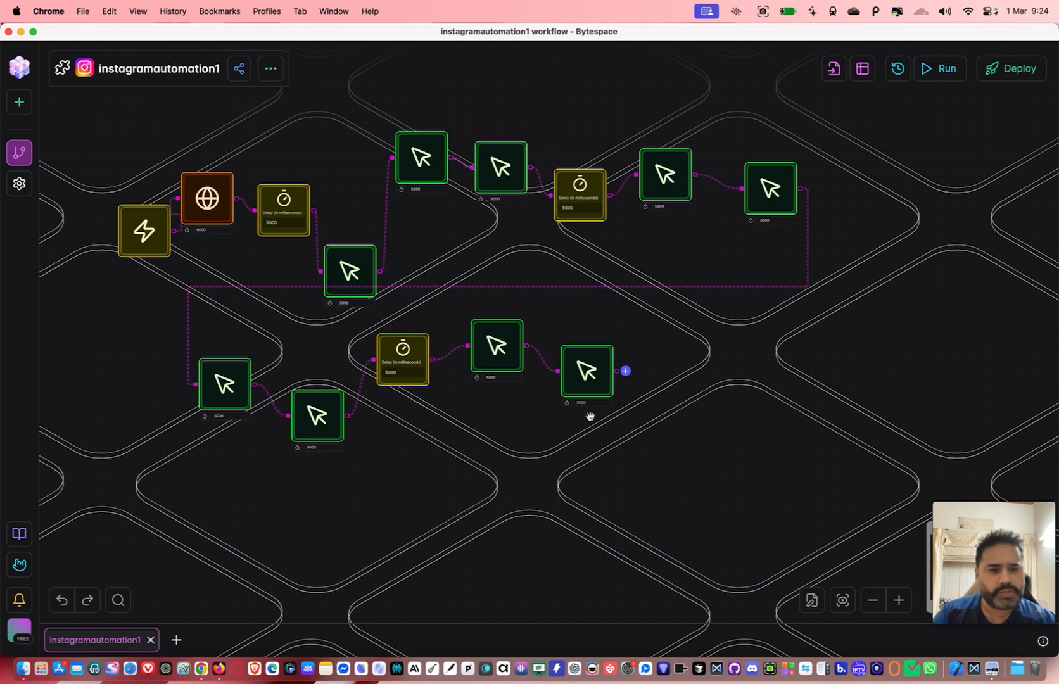
pyautogui.scroll(-3, 736, 394)
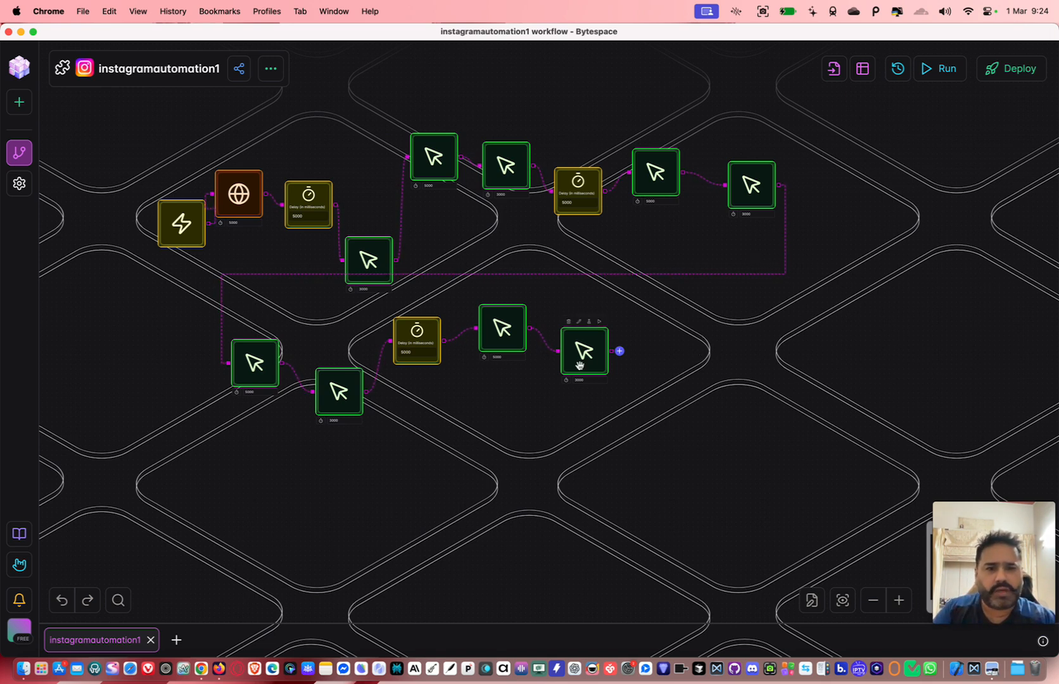
pyautogui.moveTo(580, 366); pyautogui.dragTo(574, 359)
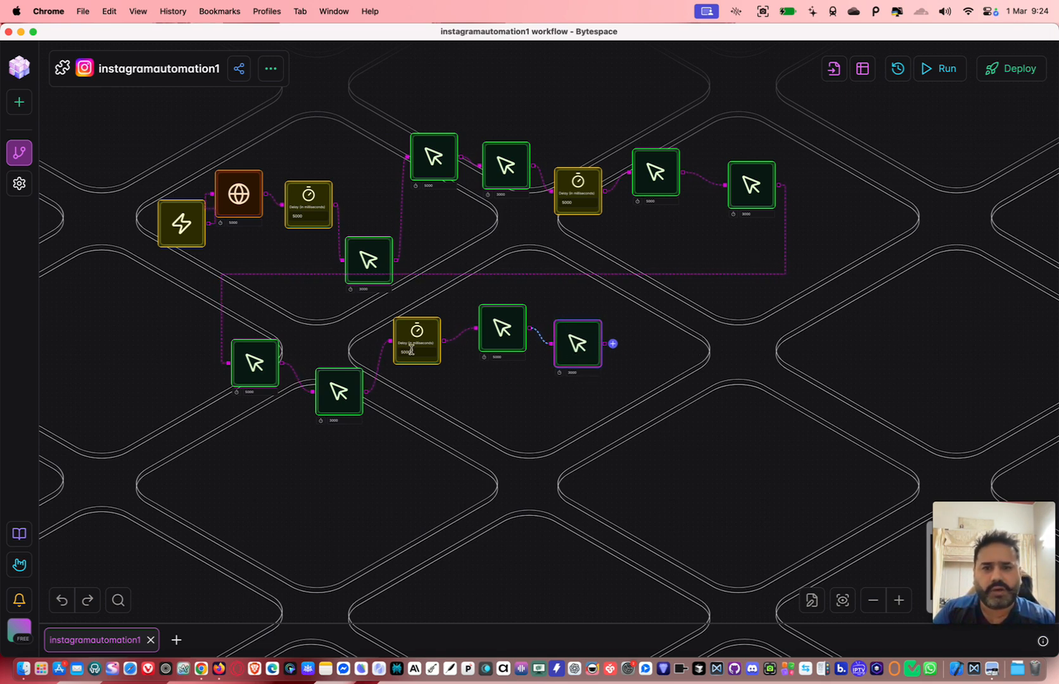
# Step: Copy the second row's first two Click Element blocks and place the copies directly below as the start of a third row
pyautogui.rightClick(251, 368)
pyautogui.click(256, 421)
pyautogui.click(496, 523)
pyautogui.press('super+v')
pyautogui.moveTo(272, 388); pyautogui.dragTo(255, 513)
pyautogui.click(338, 406)
pyautogui.press('super+c')
pyautogui.press('super+v')
pyautogui.moveTo(364, 417); pyautogui.dragTo(354, 522)
# Step: Copy the second row's Delay block and place the copy in the third row after its two Click Element blocks
pyautogui.click(427, 345)
pyautogui.press('super+c')
pyautogui.click(442, 396)
pyautogui.press('super+v')
pyautogui.moveTo(426, 348); pyautogui.dragTo(440, 509)
# Step: Copy the second row's last two Click Element blocks one at a time and place them at the end of the third row
pyautogui.click(499, 340)
pyautogui.press('super+c')
pyautogui.press('super+v')
pyautogui.moveTo(507, 331); pyautogui.dragTo(551, 496)
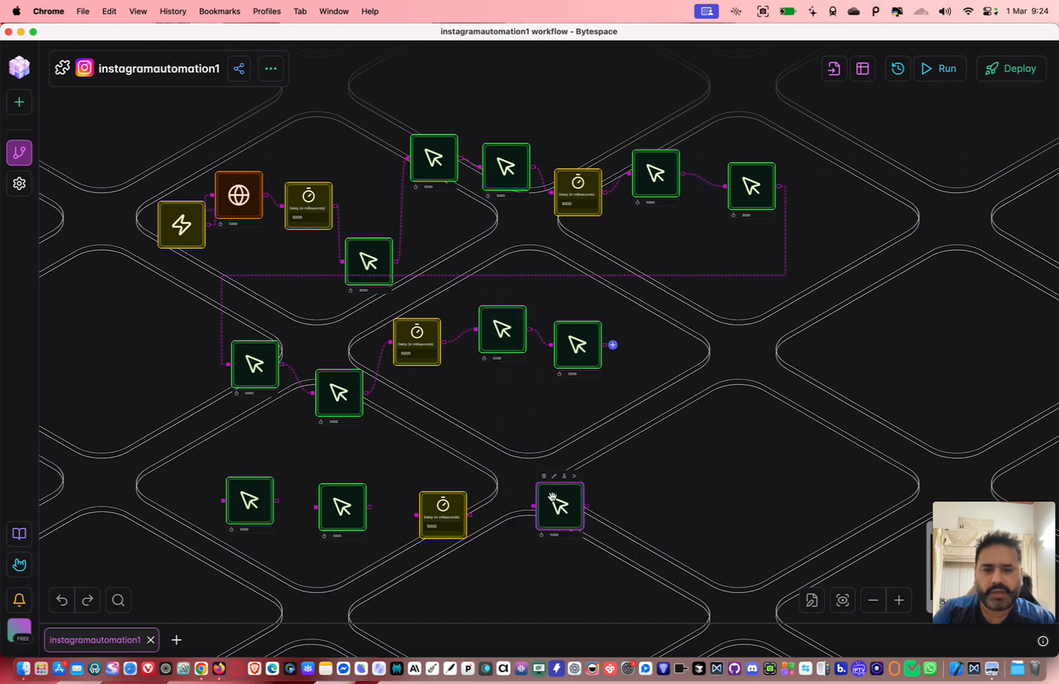
pyautogui.click(575, 347)
pyautogui.press('super+c')
pyautogui.press('super+v')
pyautogui.moveTo(589, 366); pyautogui.dragTo(651, 528)
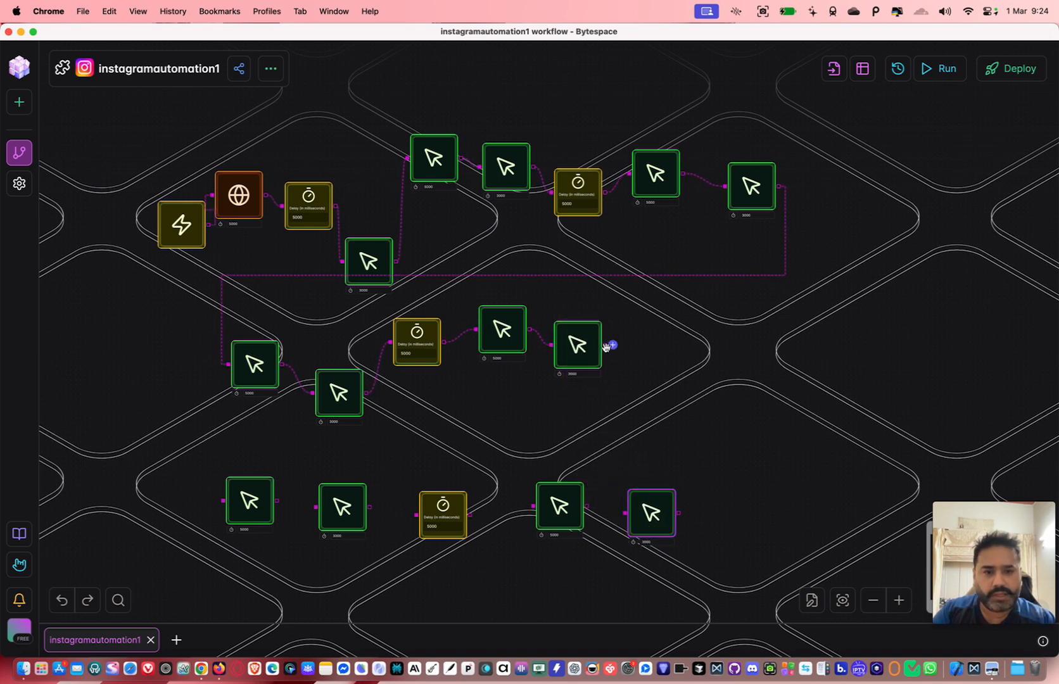
# Step: Connect the second row's last Click Element block to the third row's first block, then chain all five third-row blocks in order
pyautogui.moveTo(605, 341); pyautogui.dragTo(190, 457)
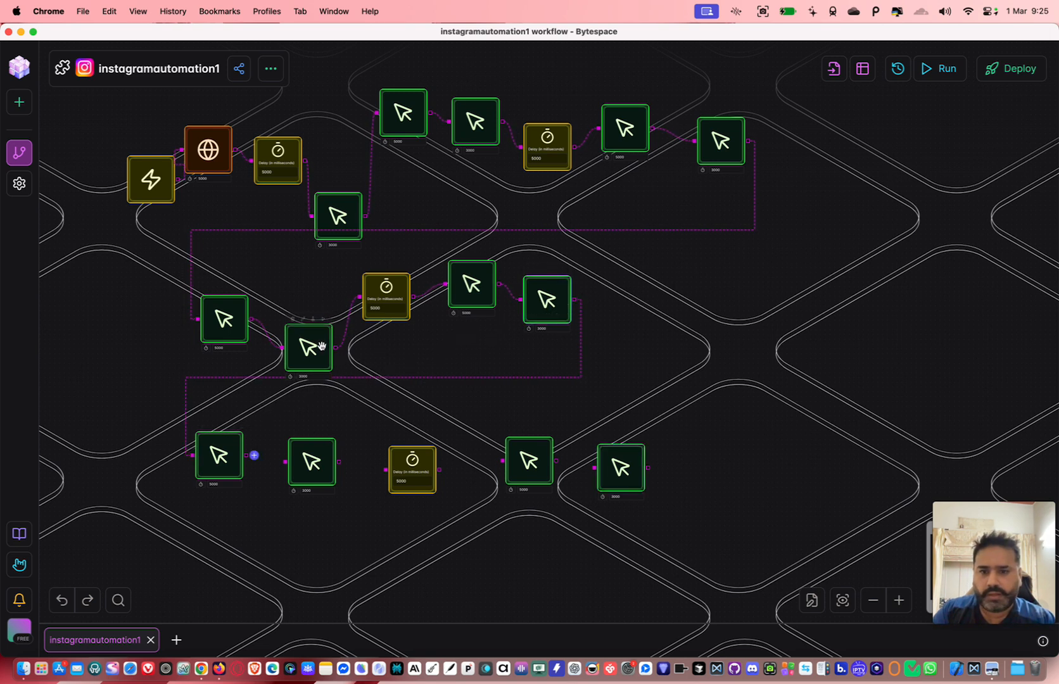
pyautogui.moveTo(254, 455); pyautogui.dragTo(286, 462)
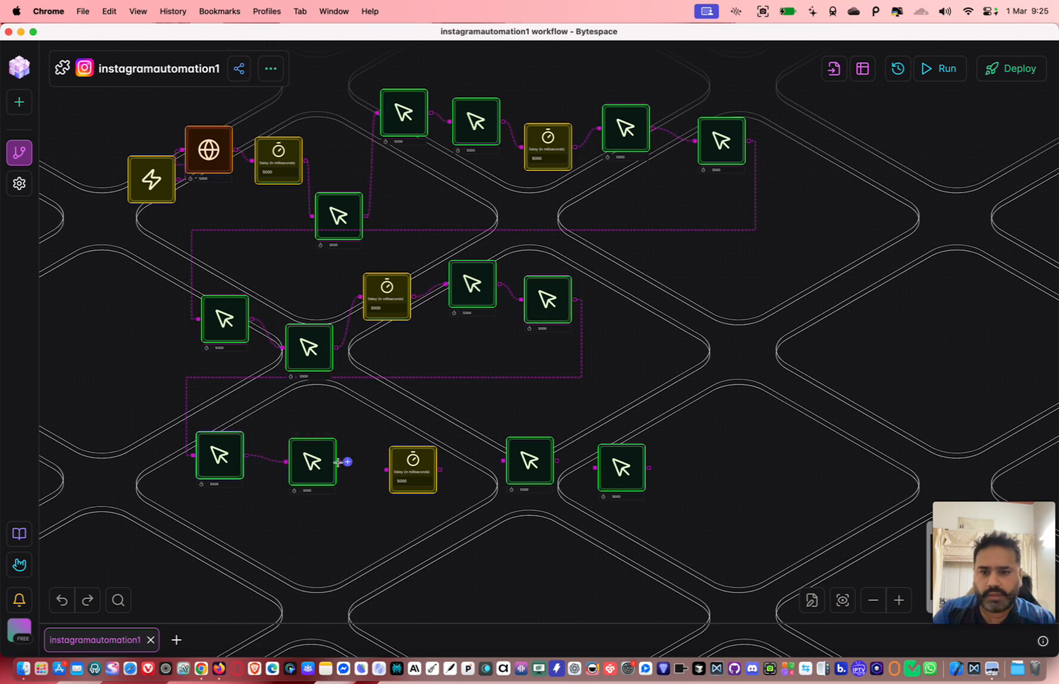
pyautogui.moveTo(350, 465); pyautogui.dragTo(387, 469)
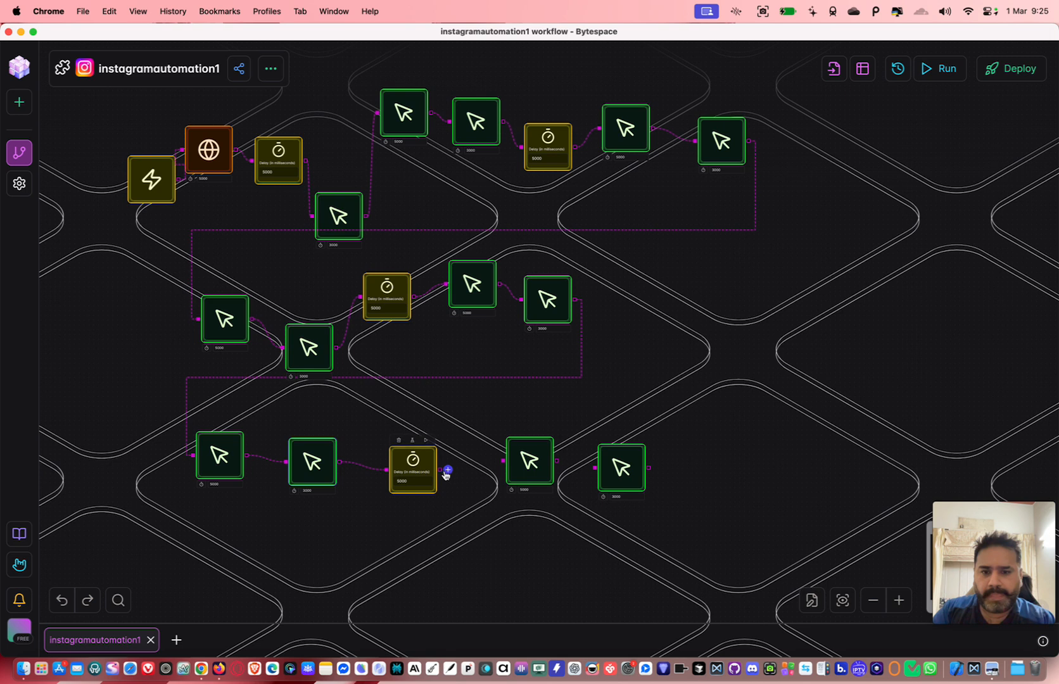
pyautogui.scroll(5, 442, 471)
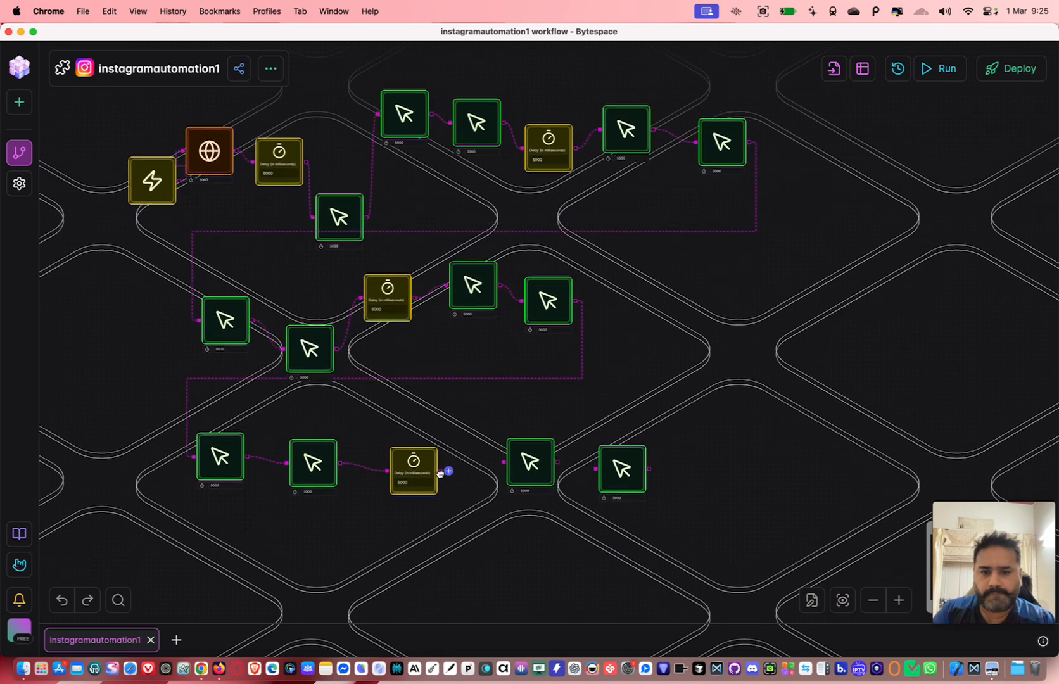
pyautogui.scroll(3, 440, 473)
pyautogui.moveTo(442, 469); pyautogui.dragTo(645, 442)
pyautogui.moveTo(560, 411); pyautogui.dragTo(215, 371)
pyautogui.moveTo(487, 397); pyautogui.dragTo(613, 420)
# Step: Append a Close Tab block after the third row's last Click Element block, leaving its instructions empty
pyautogui.scroll(-6, 615, 420)
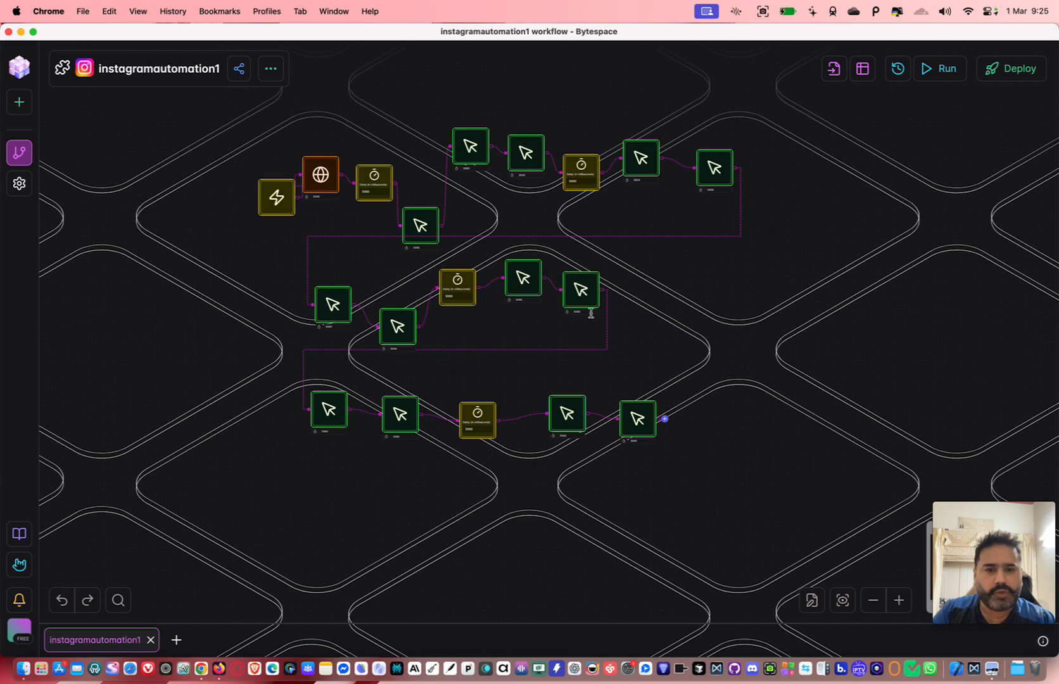
pyautogui.click(666, 416)
pyautogui.scroll(-5, 525, 527)
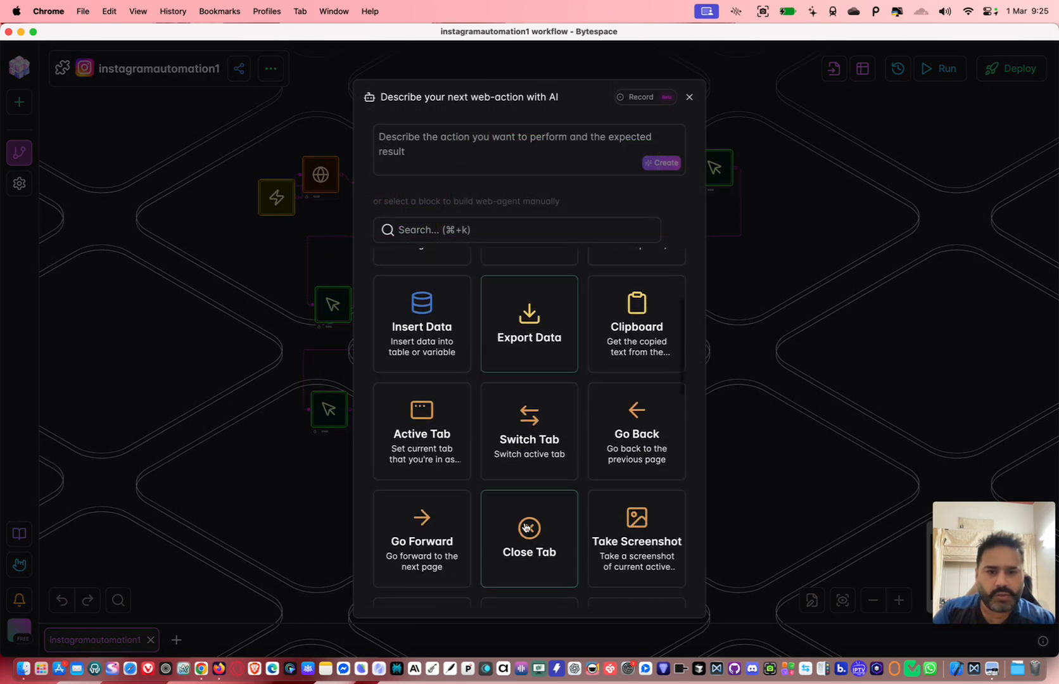
pyautogui.click(553, 485)
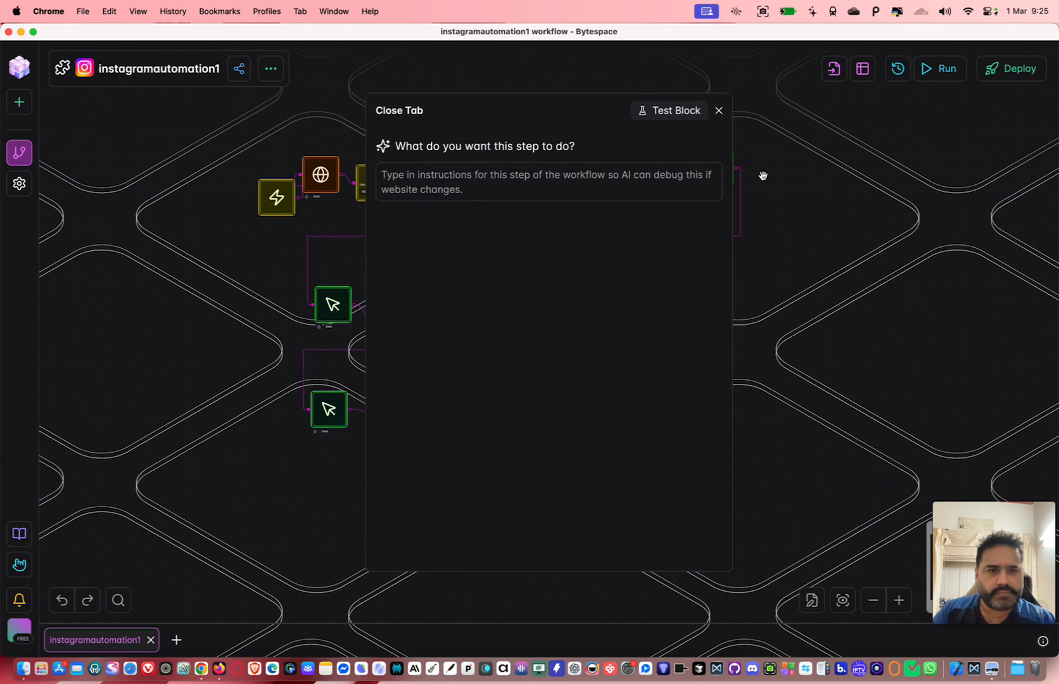
pyautogui.click(719, 110)
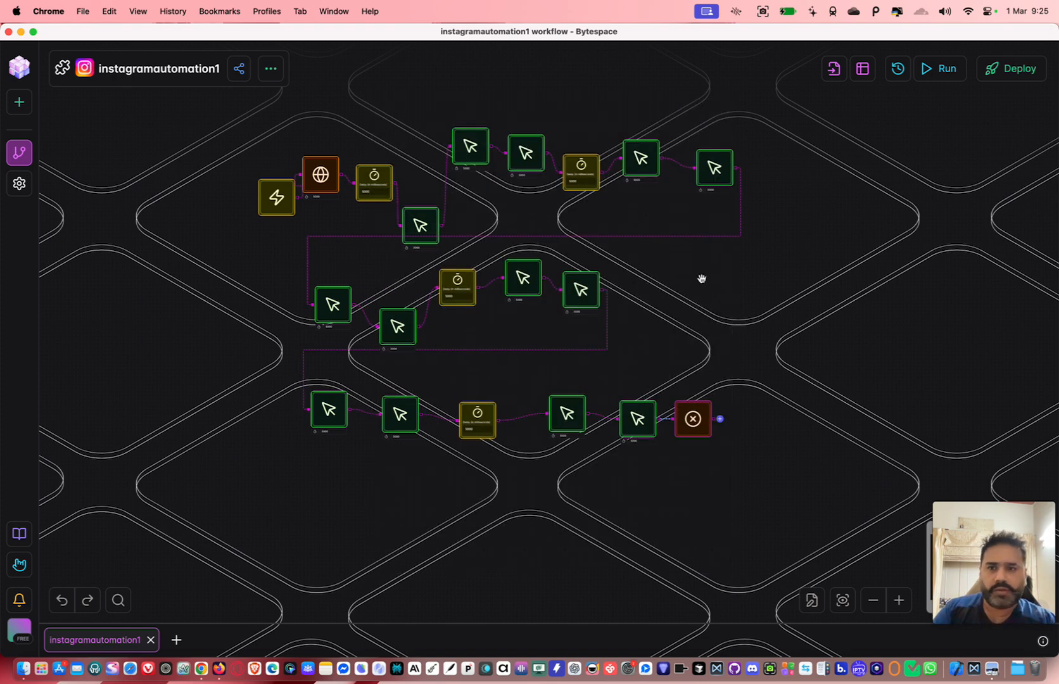
# Step: Close the open Instagram post tab in the browser window and return to the instagramautomation1 workflow window
pyautogui.hotkey('ctrl', 'Down')
pyautogui.click(603, 318)
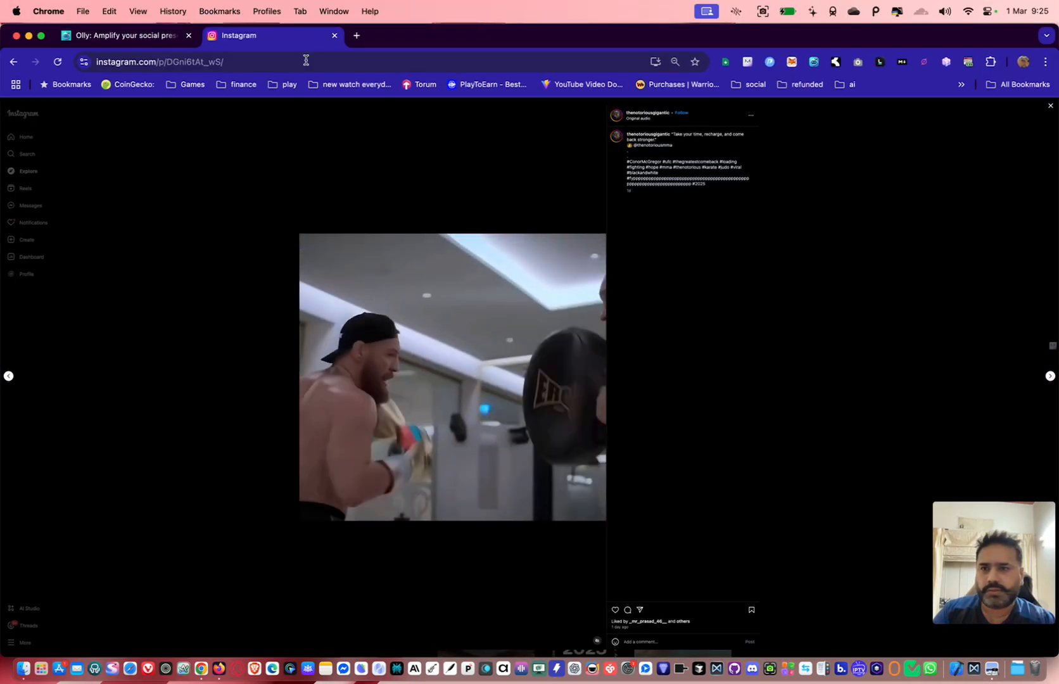
pyautogui.click(334, 36)
pyautogui.hotkey('ctrl', 'Down')
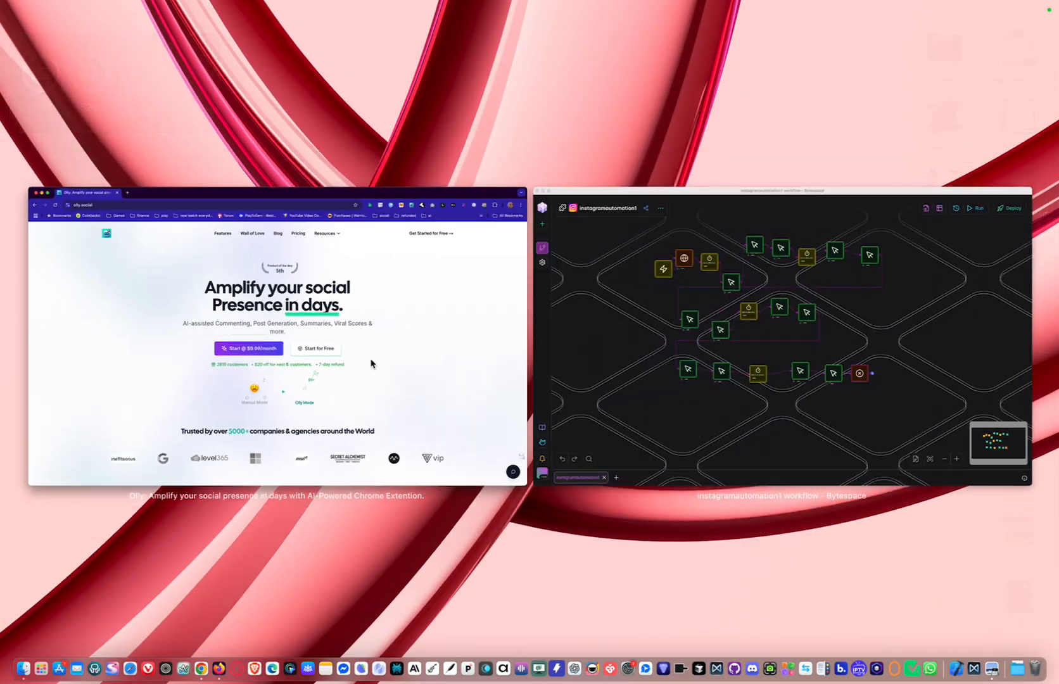
pyautogui.click(815, 288)
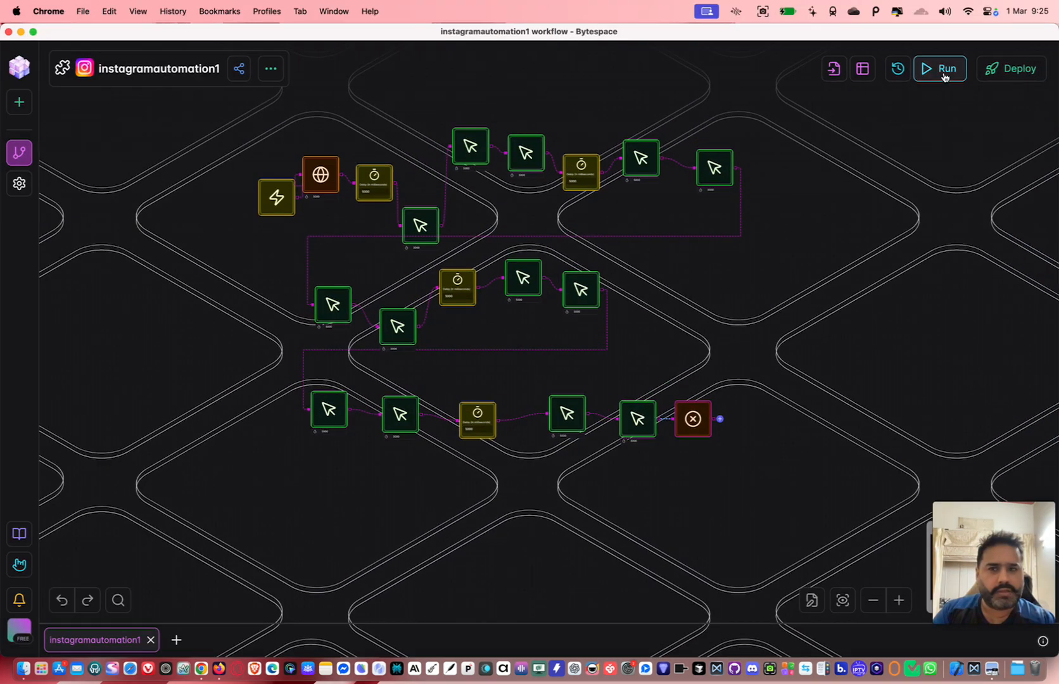
# Step: Try running the instagramautomation1 workflow, return to its window, and close the Web Agent Logs
pyautogui.click(944, 76)
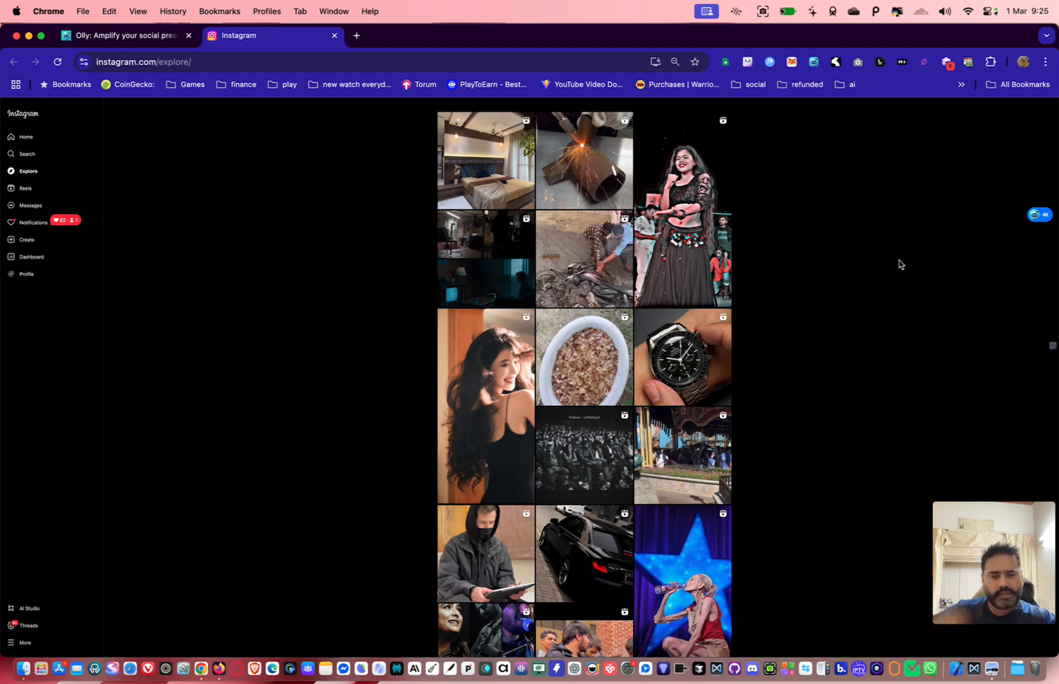
pyautogui.hotkey('ctrl', 'Up')
pyautogui.click(595, 378)
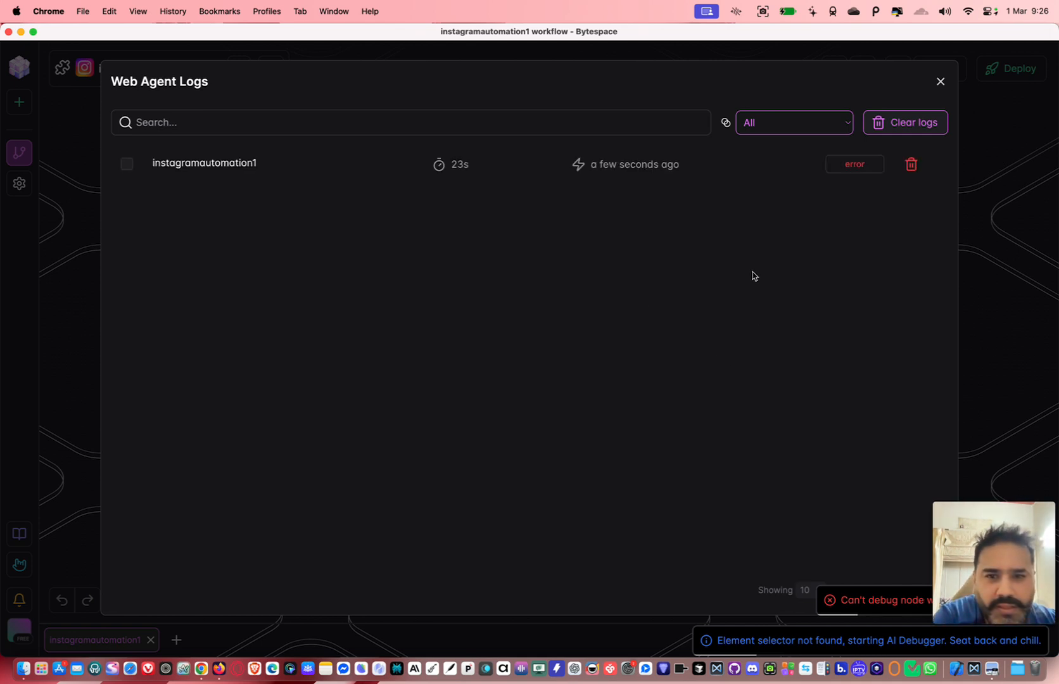
pyautogui.click(940, 82)
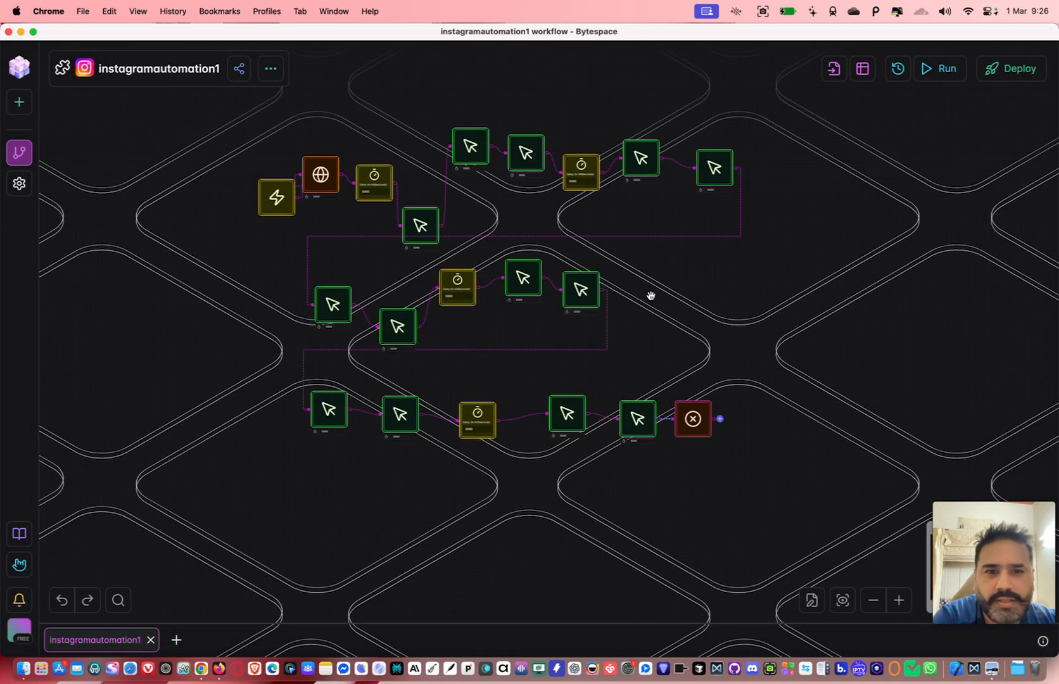
# Step: Run the instagramautomation1 workflow again and follow it in the browser through the successive Instagram Explore posts until its tab closes
pyautogui.click(947, 71)
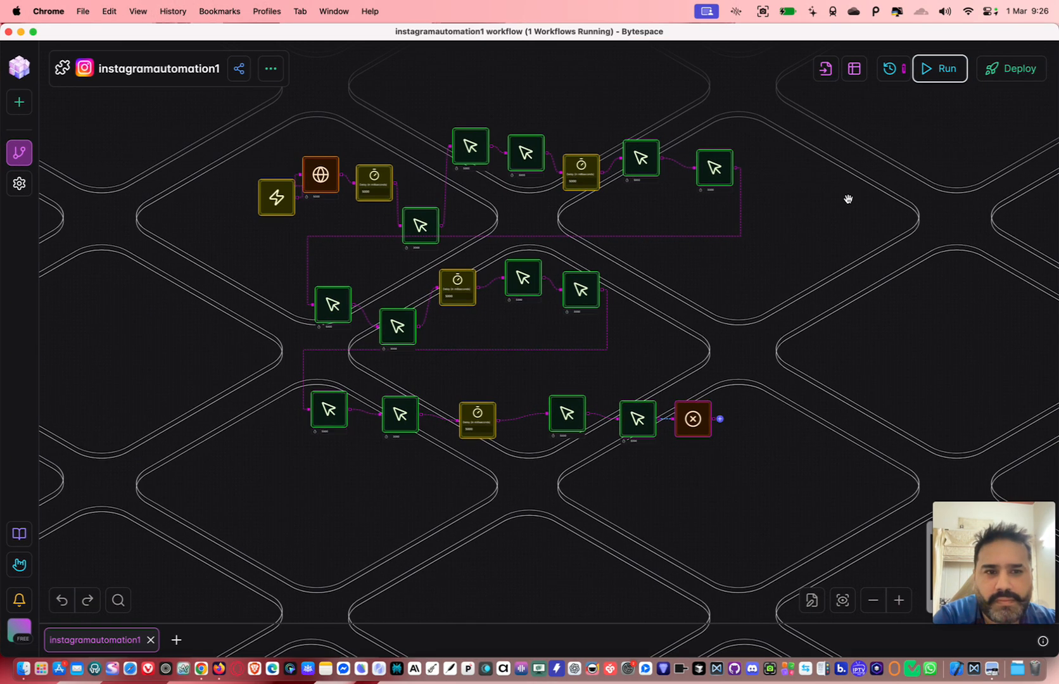
pyautogui.hotkey('ctrl', 'Up')
pyautogui.click(632, 328)
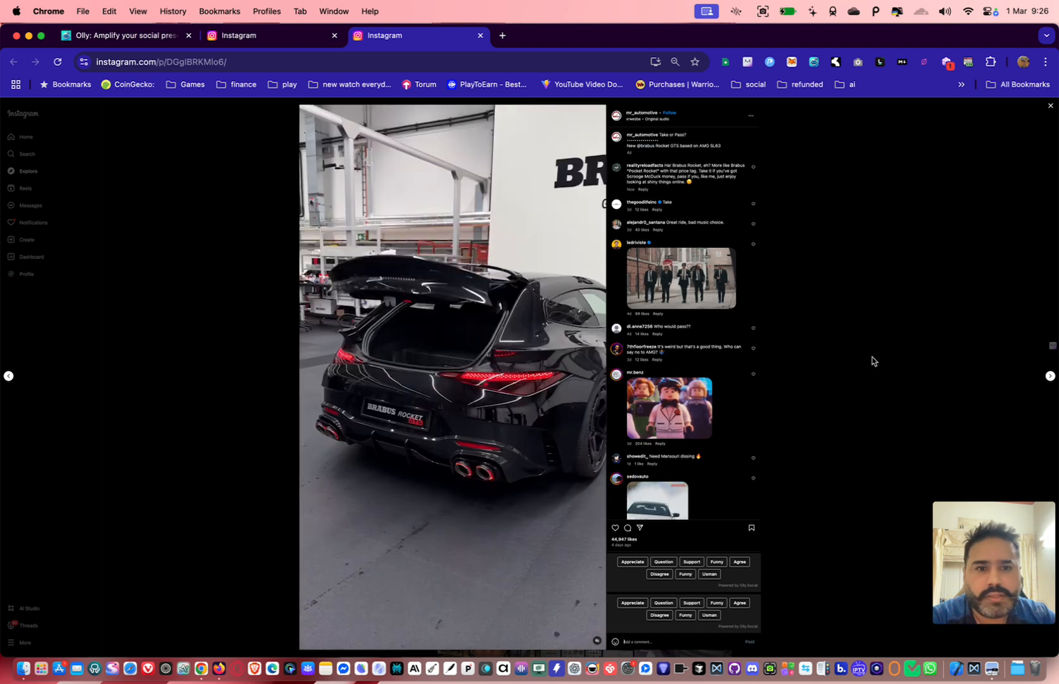
pyautogui.press('Right')
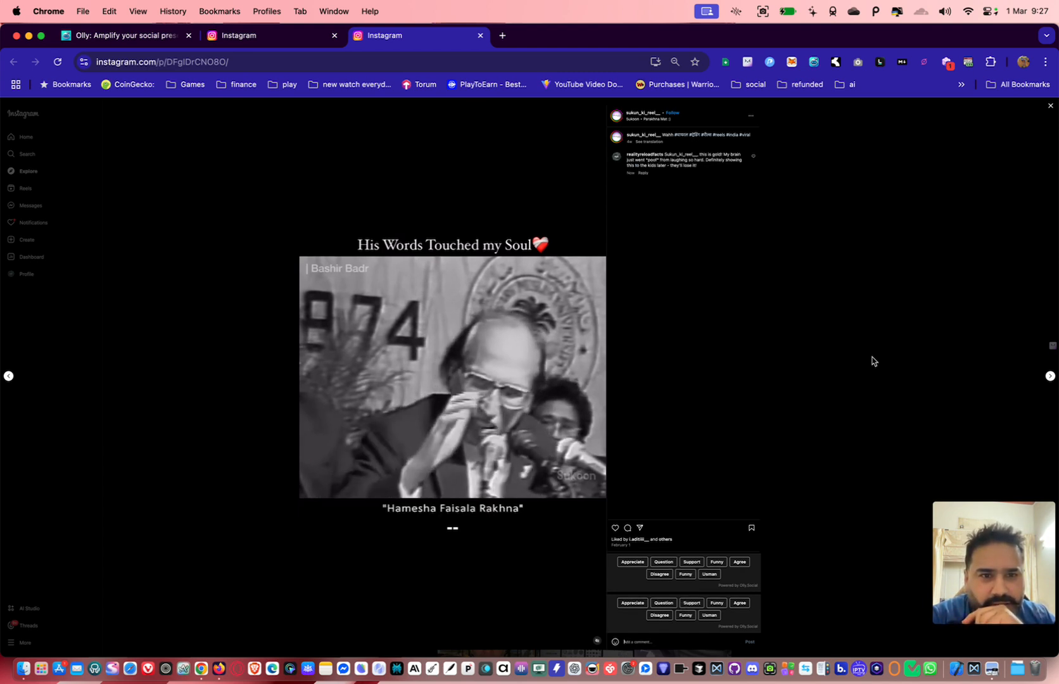
pyautogui.press('Right')
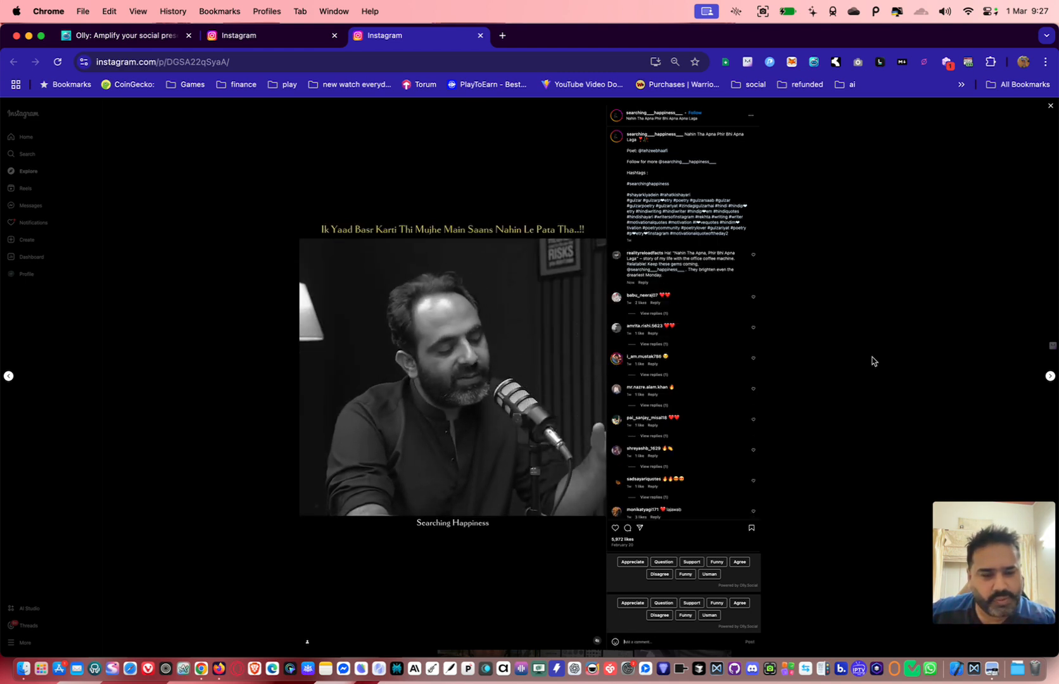
pyautogui.press('Right')
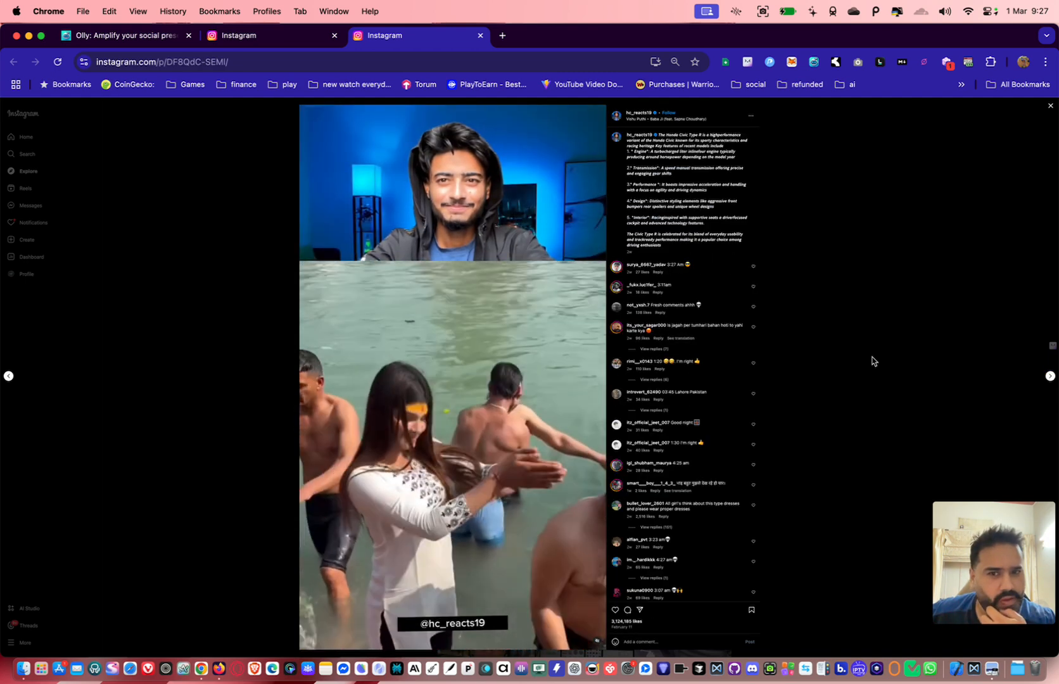
pyautogui.press('super+w')
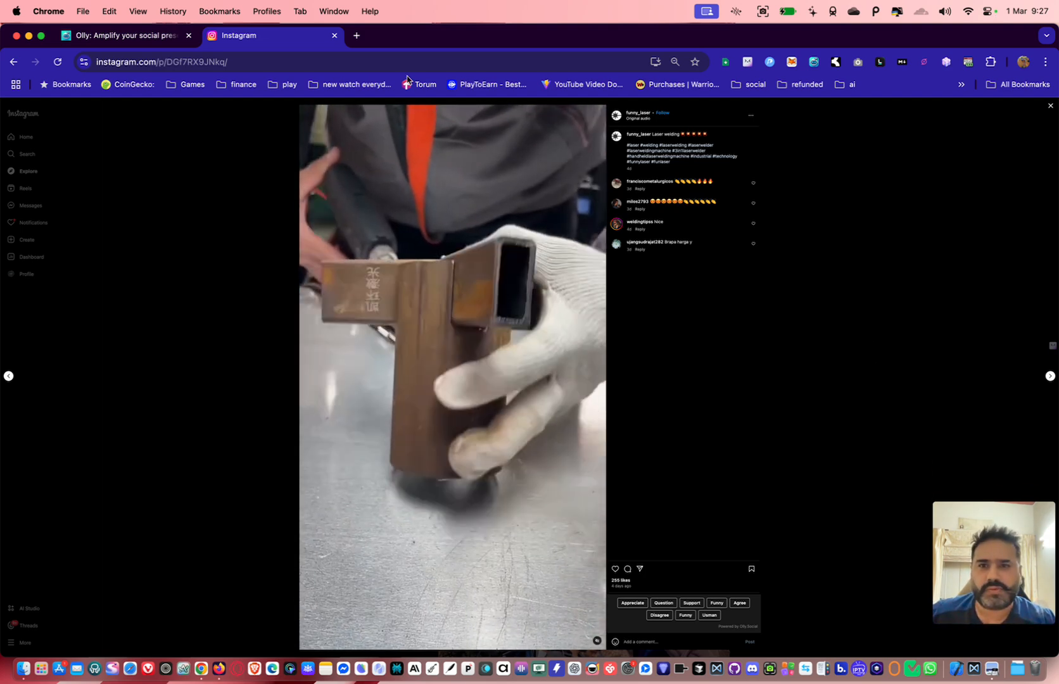
# Step: Return to the workflow window and check the status of the latest instagramautomation1 run in the Web Agent Logs
pyautogui.hotkey('ctrl', 'Up')
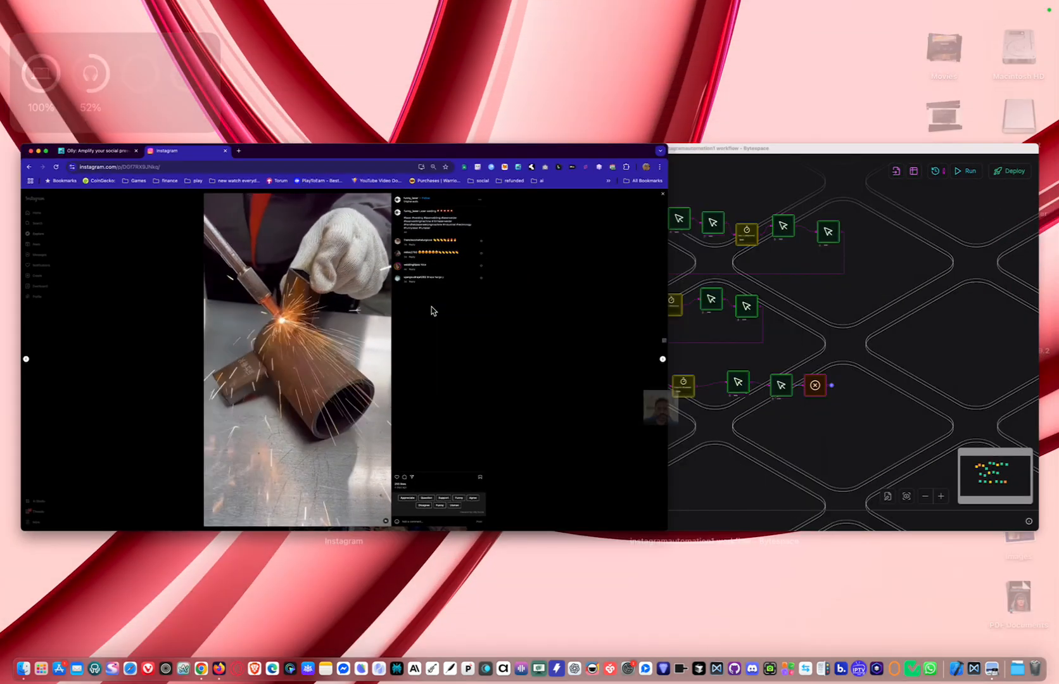
pyautogui.click(810, 229)
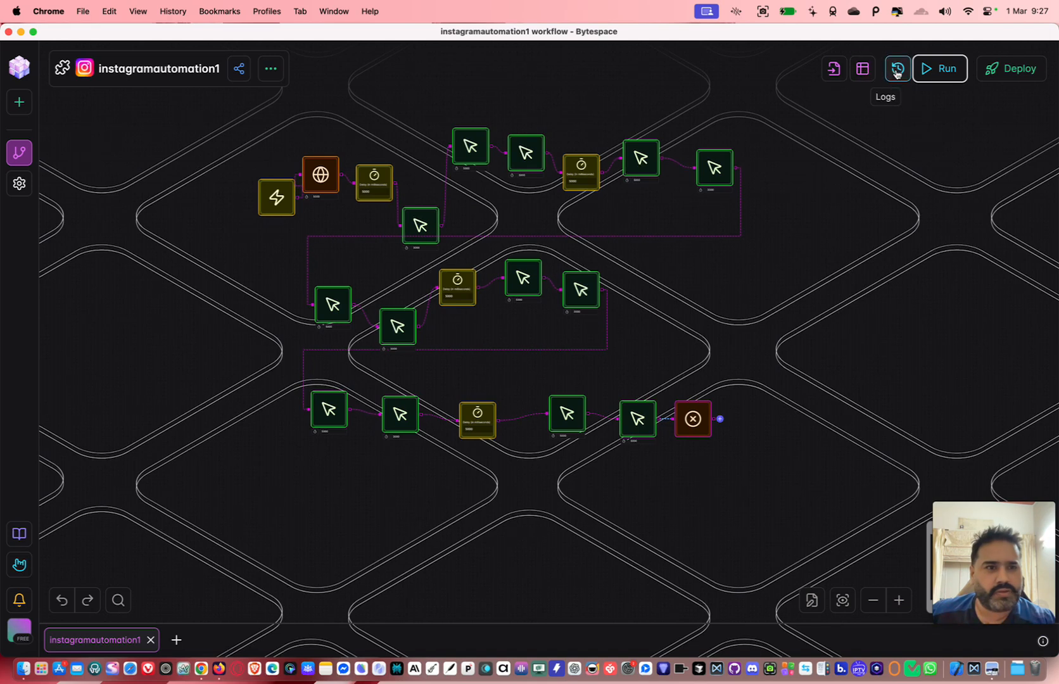
pyautogui.click(895, 73)
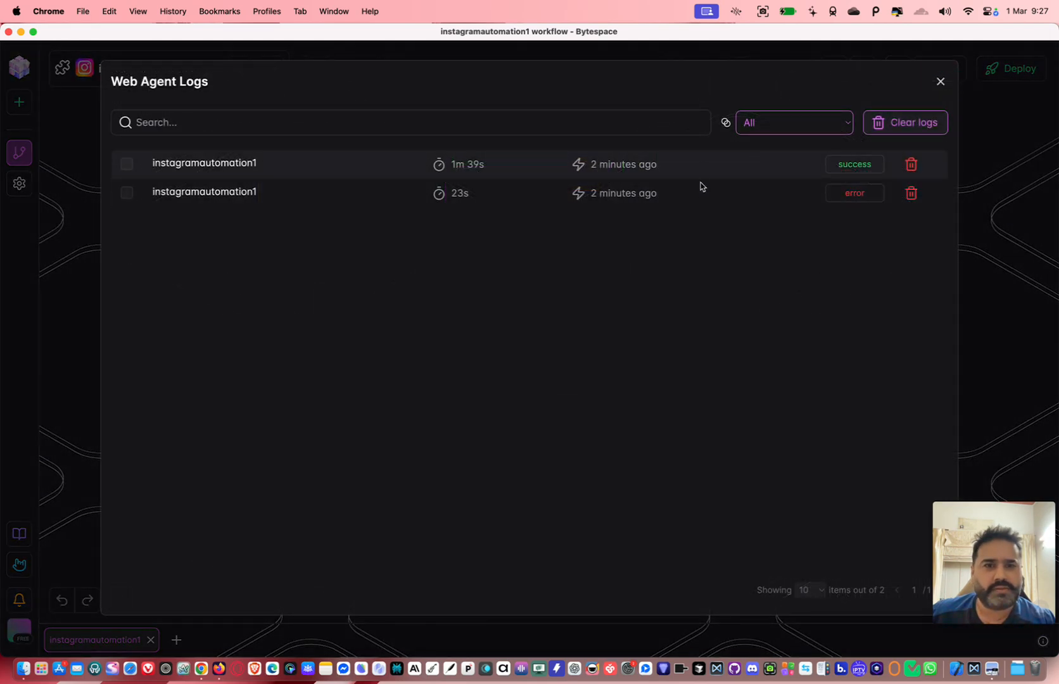
pyautogui.click(940, 83)
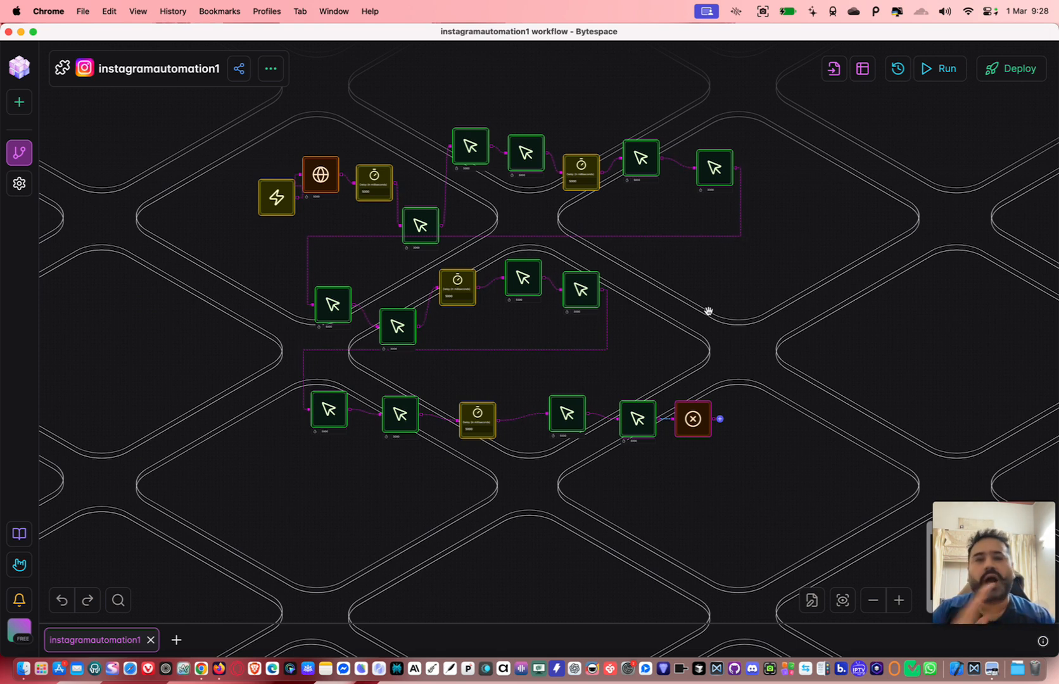
# Step: Switch to the browser window and open bytespace.ai in a new tab
pyautogui.hotkey('ctrl', 'Down')
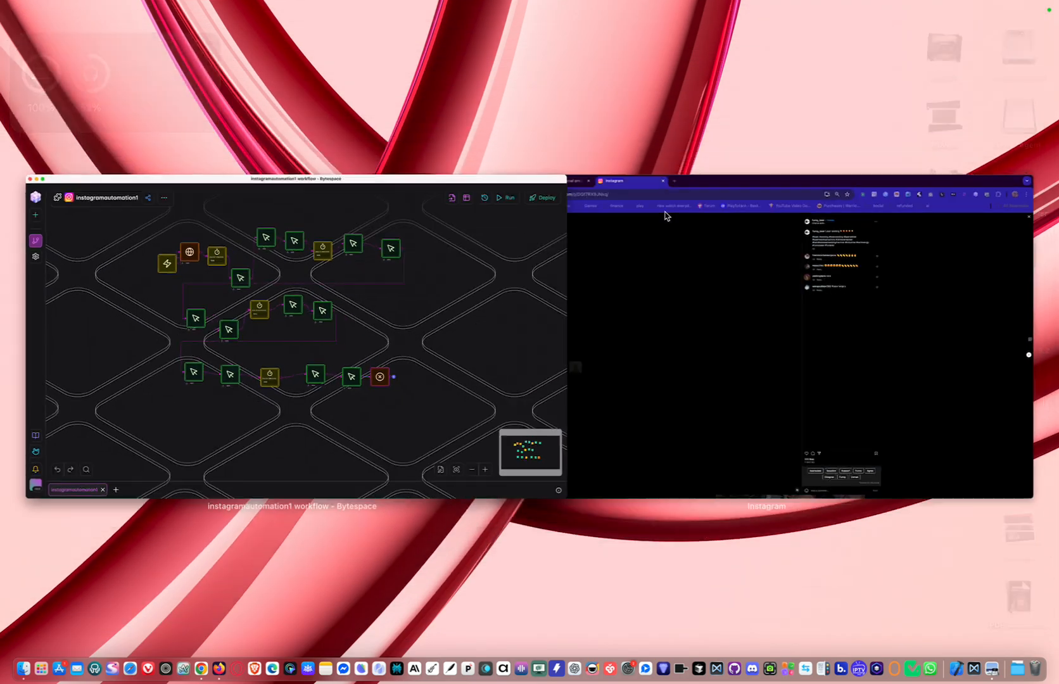
pyautogui.click(628, 302)
pyautogui.click(357, 35)
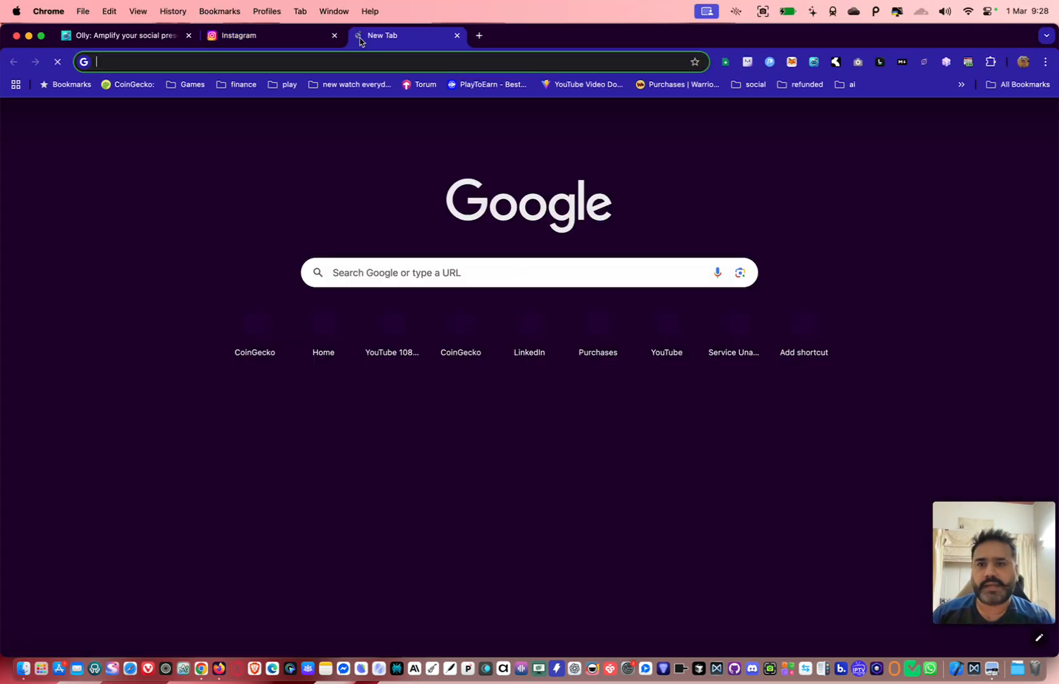
pyautogui.write('by')
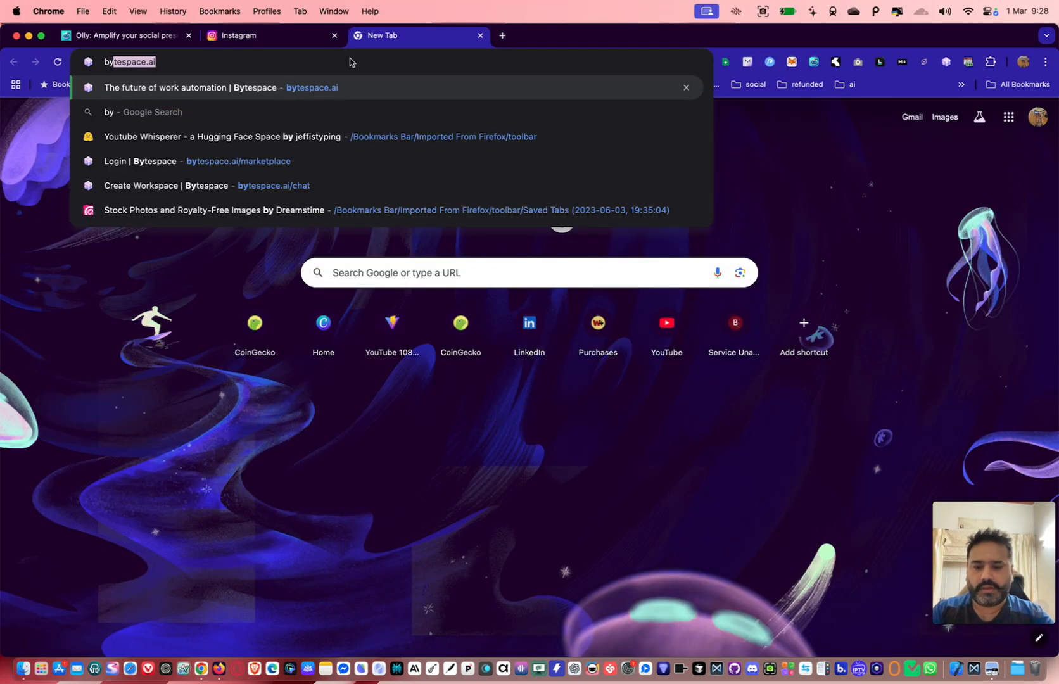
pyautogui.press('Return')
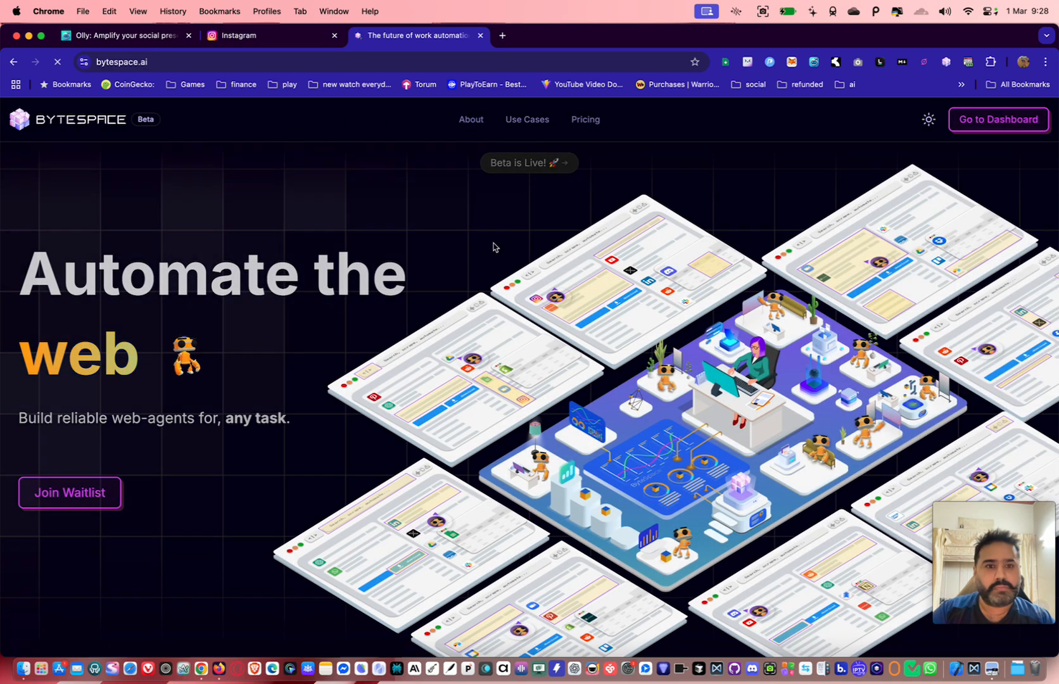
# Step: Look through the Bytespace homepage, covering the website-into-an-API section, the ways to build a web-agent and the Browse Web Agents showcase
pyautogui.scroll(-2, 429, 296)
pyautogui.scroll(-5, 429, 296)
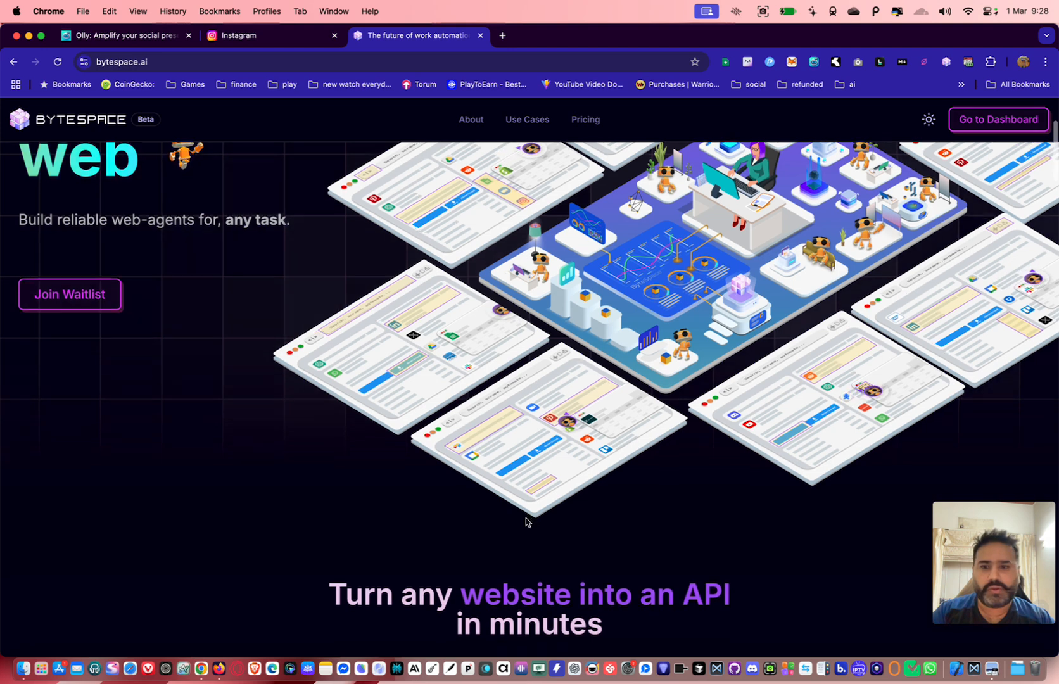
pyautogui.scroll(3, 526, 518)
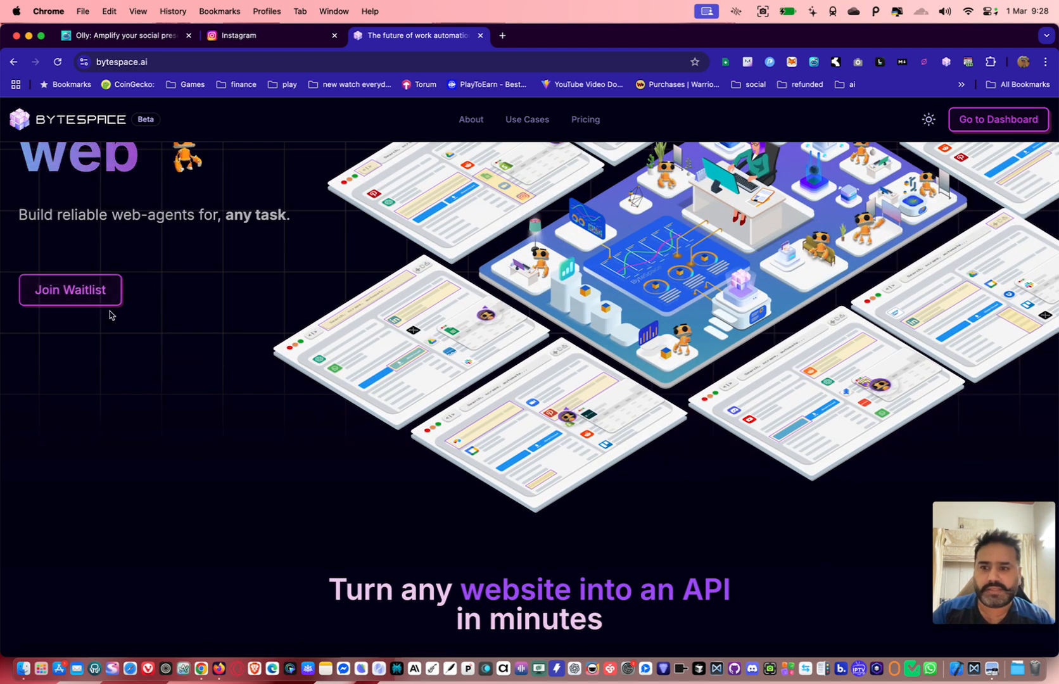
pyautogui.scroll(-7, 196, 362)
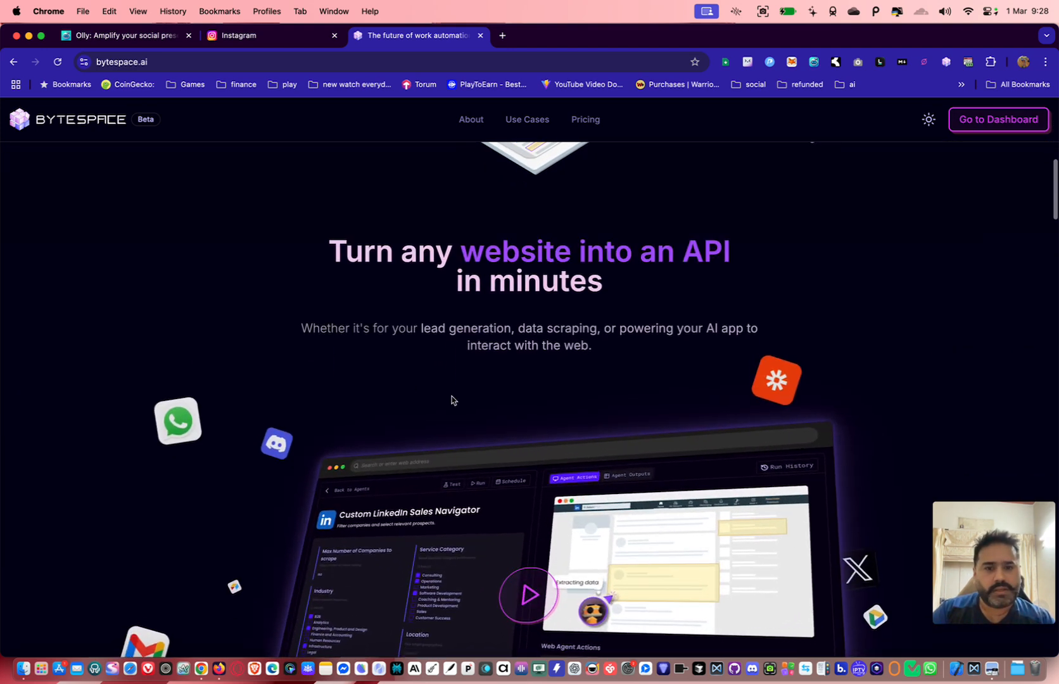
pyautogui.scroll(3, 451, 399)
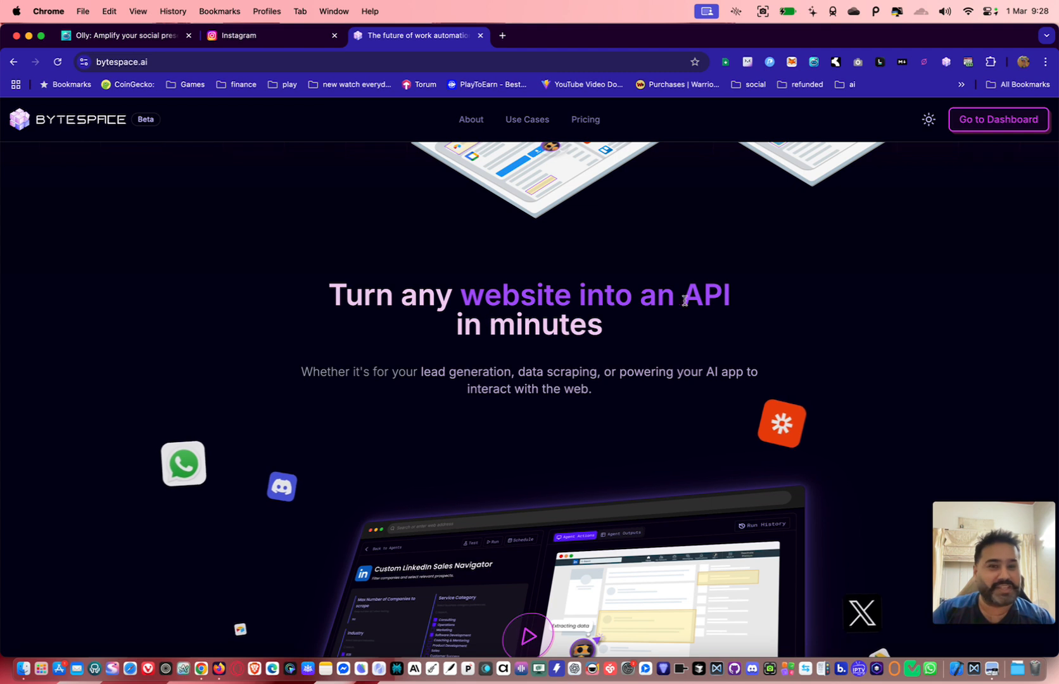
pyautogui.moveTo(685, 289); pyautogui.dragTo(728, 284)
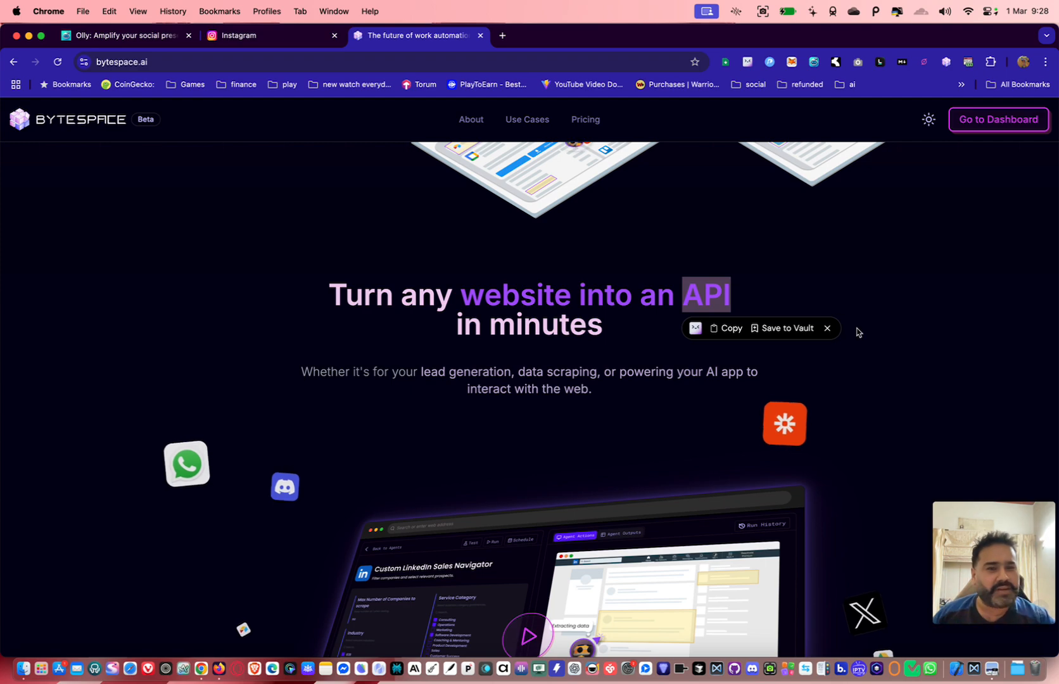
pyautogui.scroll(-7, 858, 330)
pyautogui.scroll(-7, 864, 390)
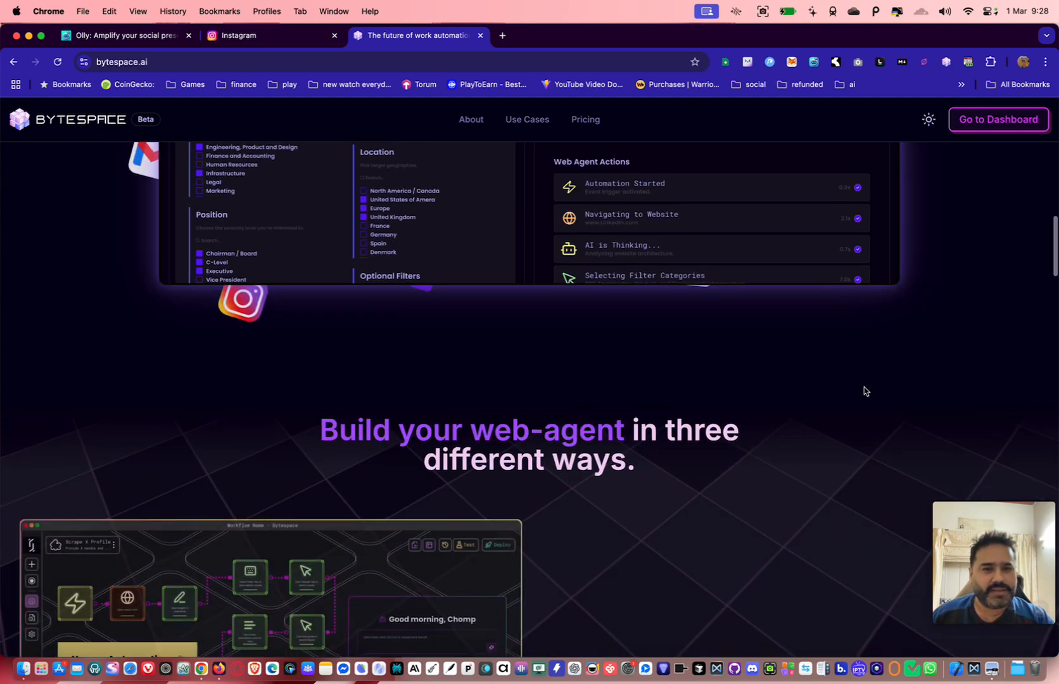
pyautogui.scroll(-15, 863, 395)
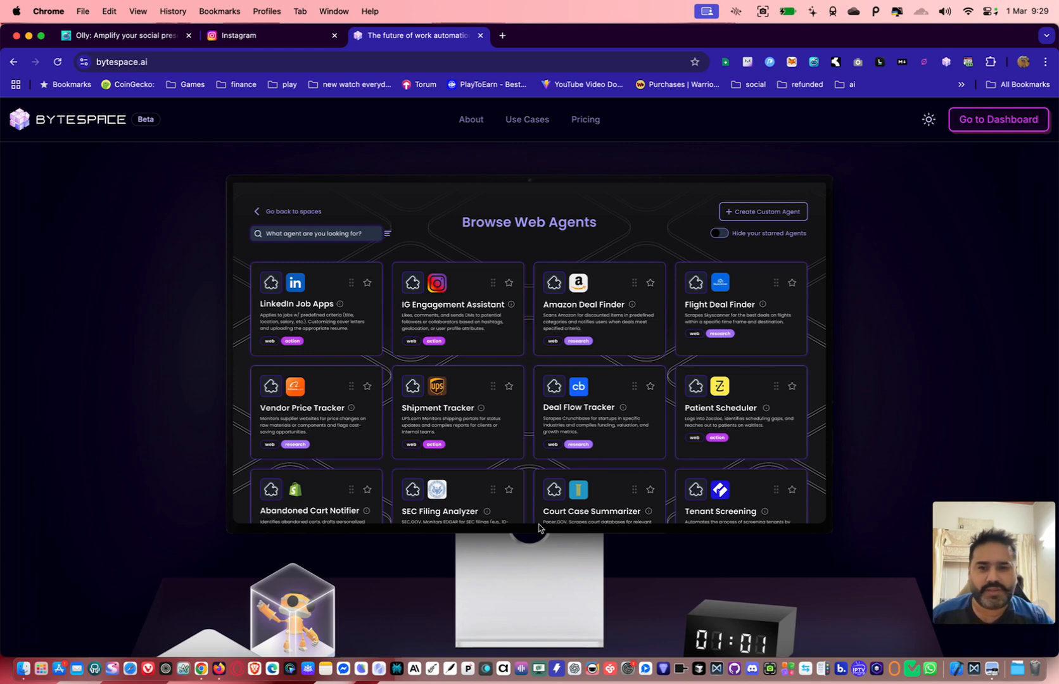
# Step: Look through the rest of the Bytespace homepage, covering the customer use cases, the infrastructure section and the pricing plans
pyautogui.scroll(-3, 523, 387)
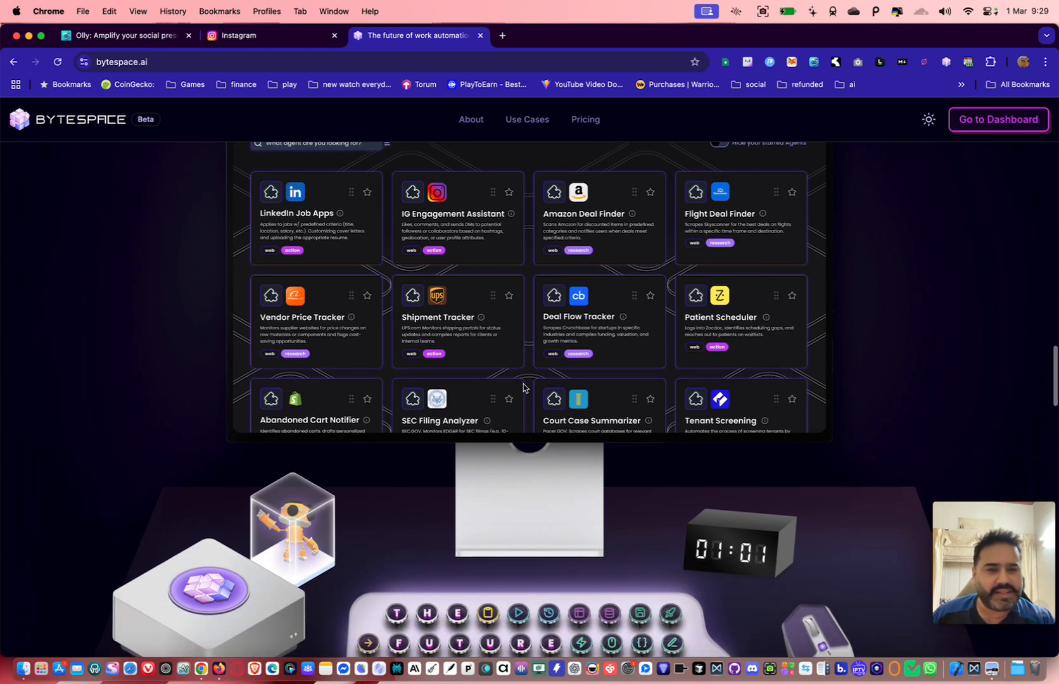
pyautogui.scroll(-15, 611, 367)
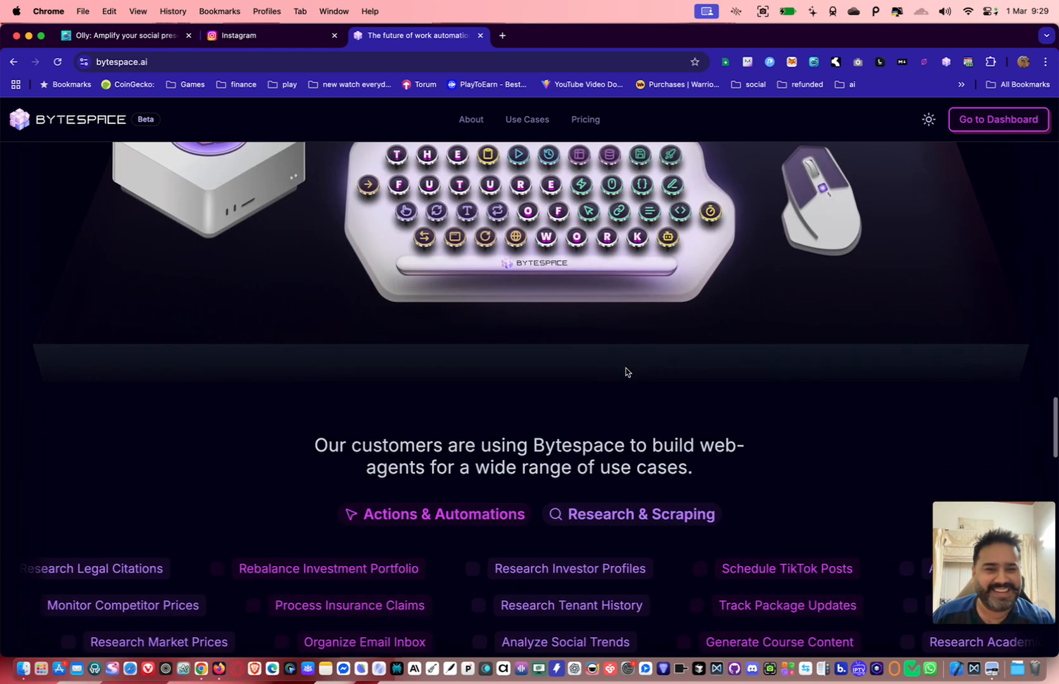
pyautogui.scroll(-12, 684, 449)
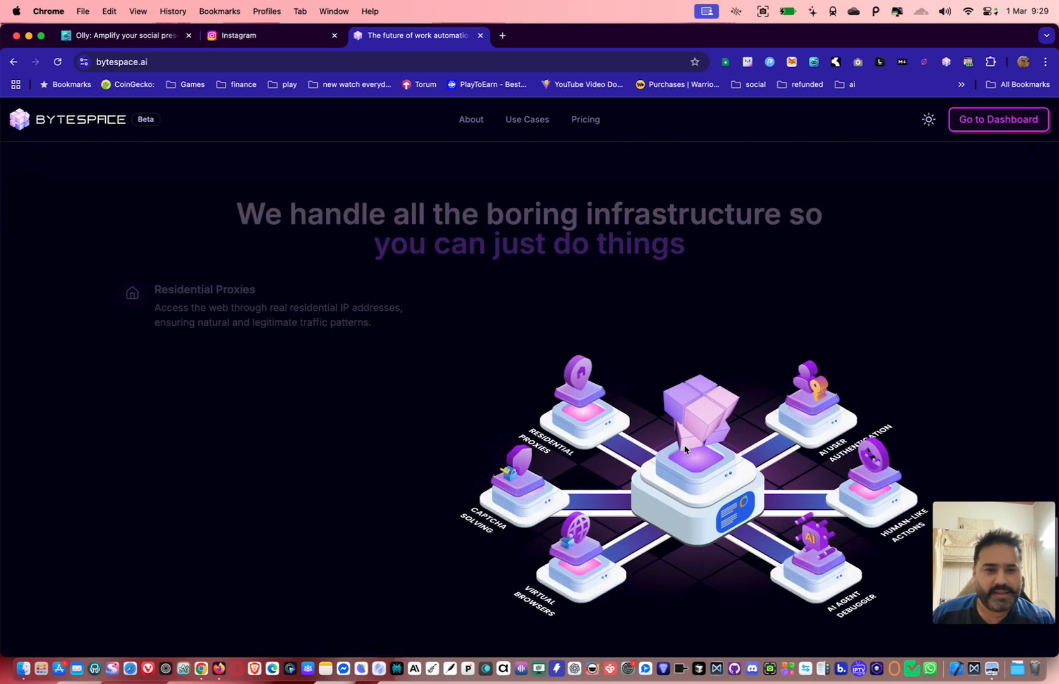
pyautogui.scroll(-12, 685, 448)
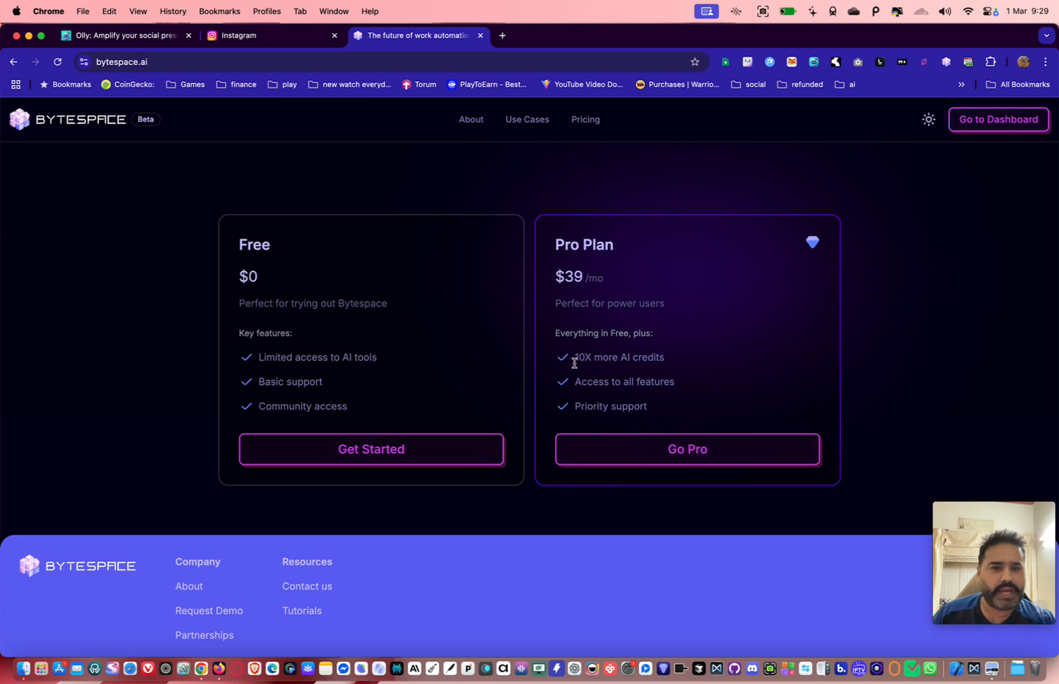
# Step: Compare the Free and Pro Plan features in the pricing section, including the AI credits and access to AI tools
pyautogui.moveTo(574, 359); pyautogui.dragTo(679, 360)
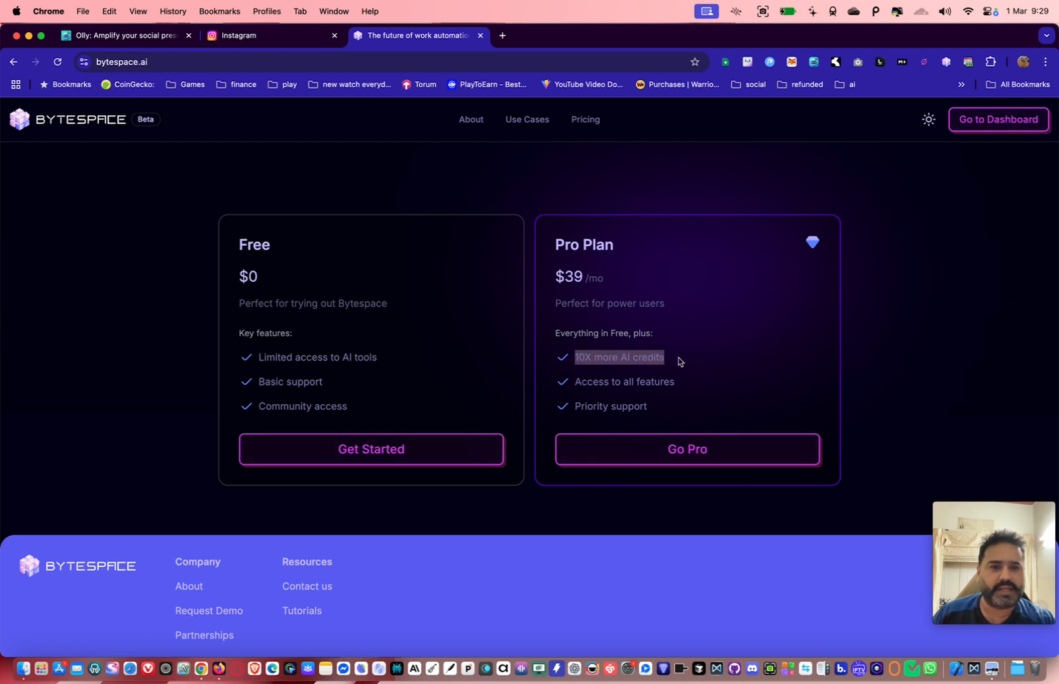
pyautogui.click(375, 368)
pyautogui.moveTo(376, 365)
pyautogui.mouseDown()
pyautogui.moveTo(256, 366)
pyautogui.moveTo(356, 360)
pyautogui.mouseUp()
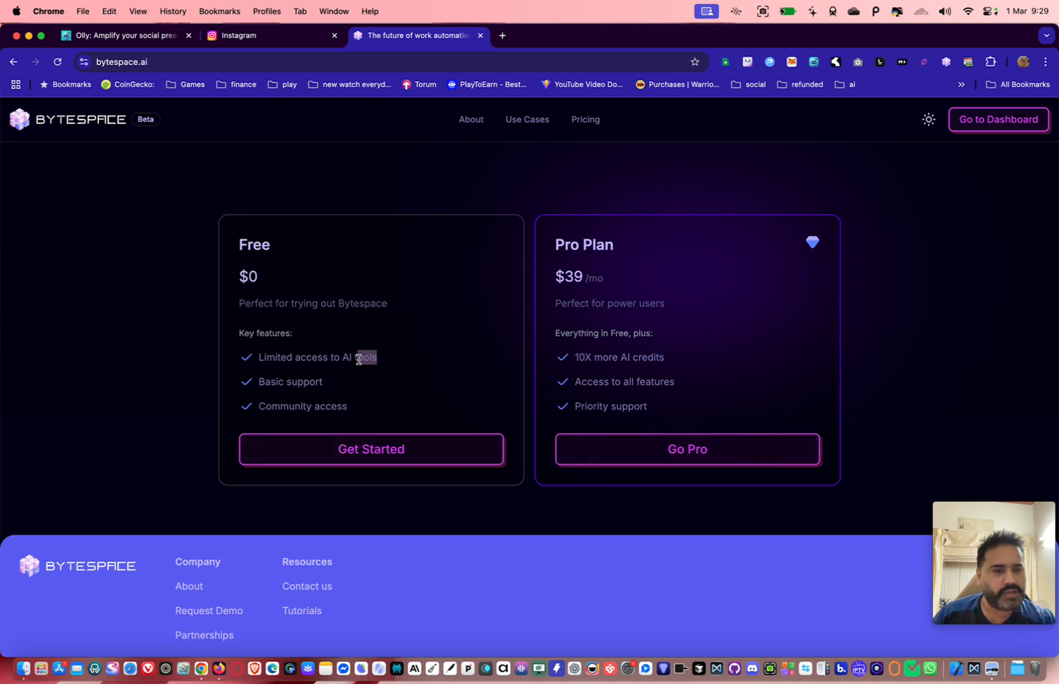
pyautogui.click(533, 388)
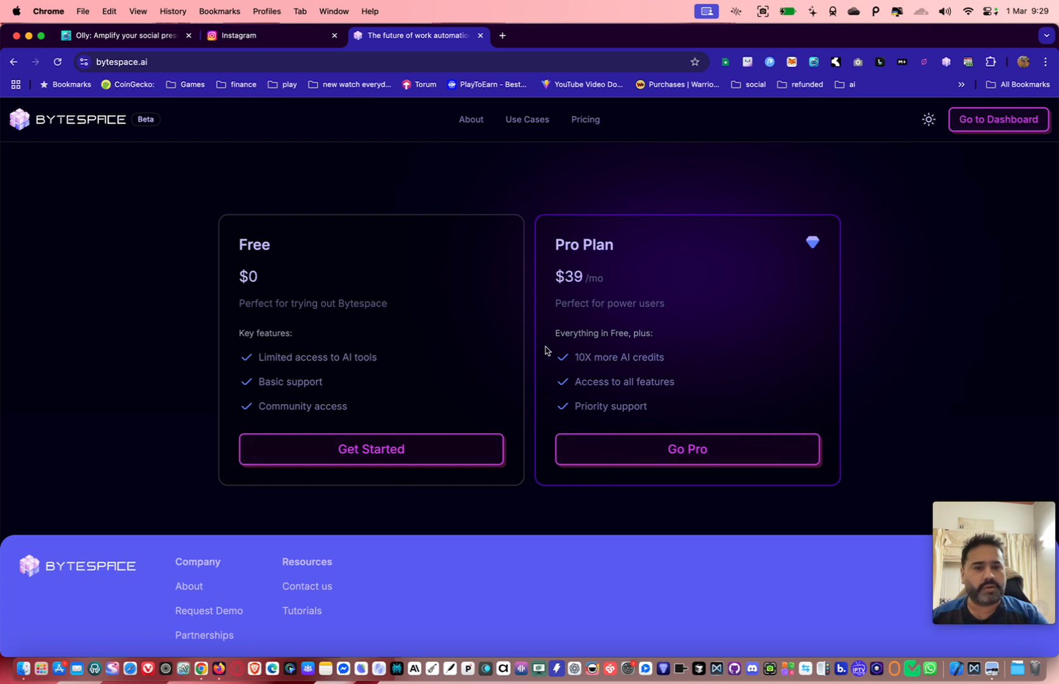
pyautogui.scroll(-2, 516, 437)
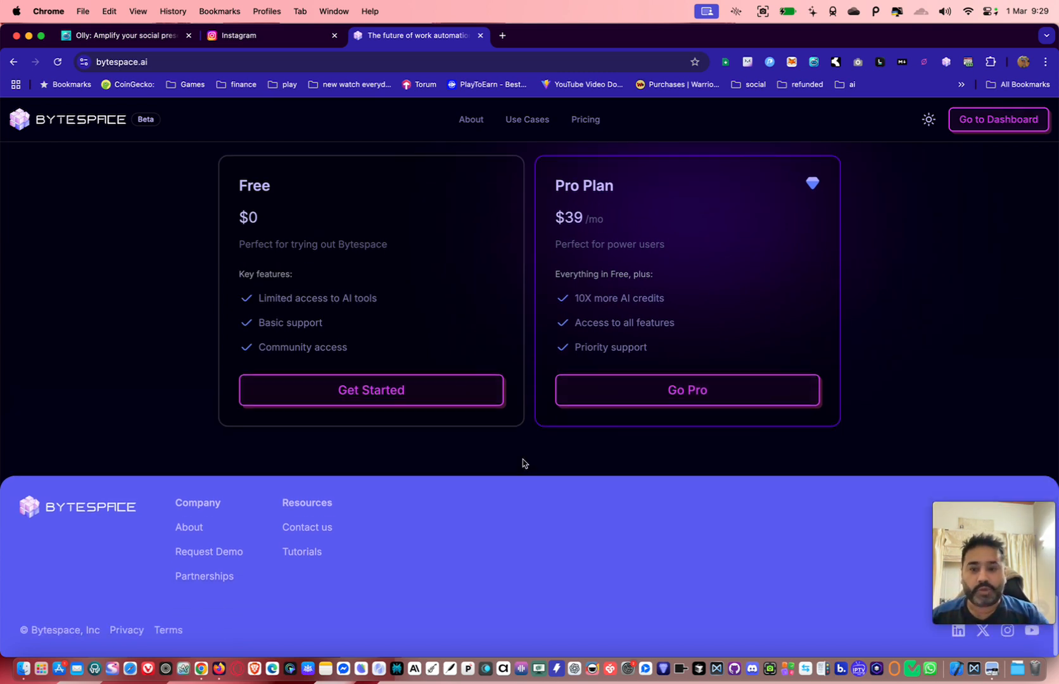
pyautogui.scroll(2, 508, 573)
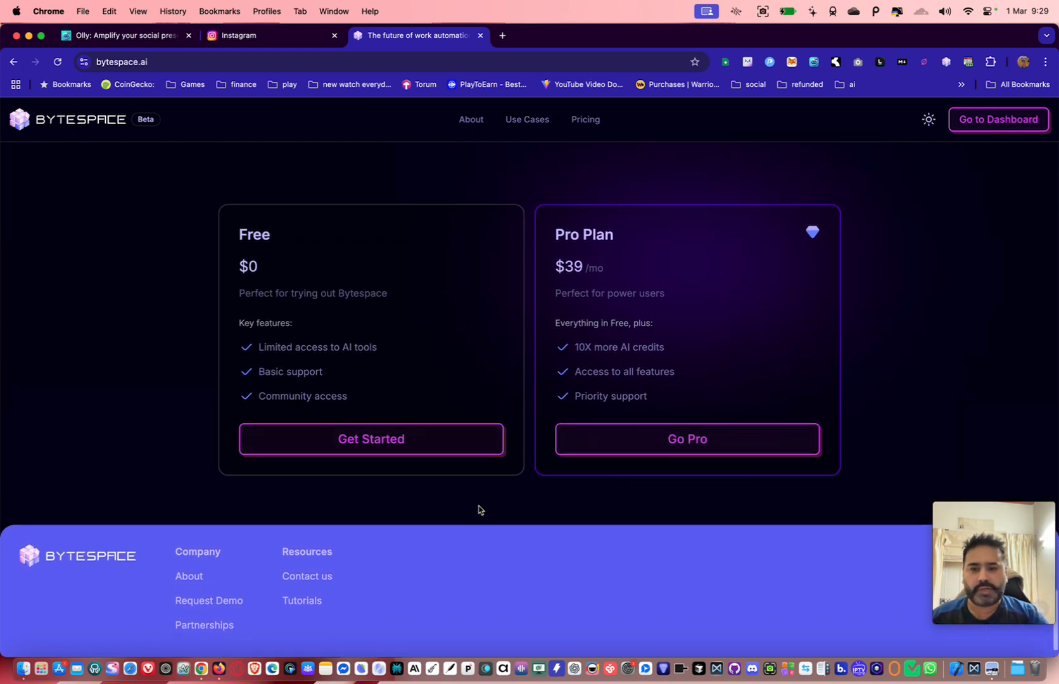
pyautogui.scroll(-2, 479, 505)
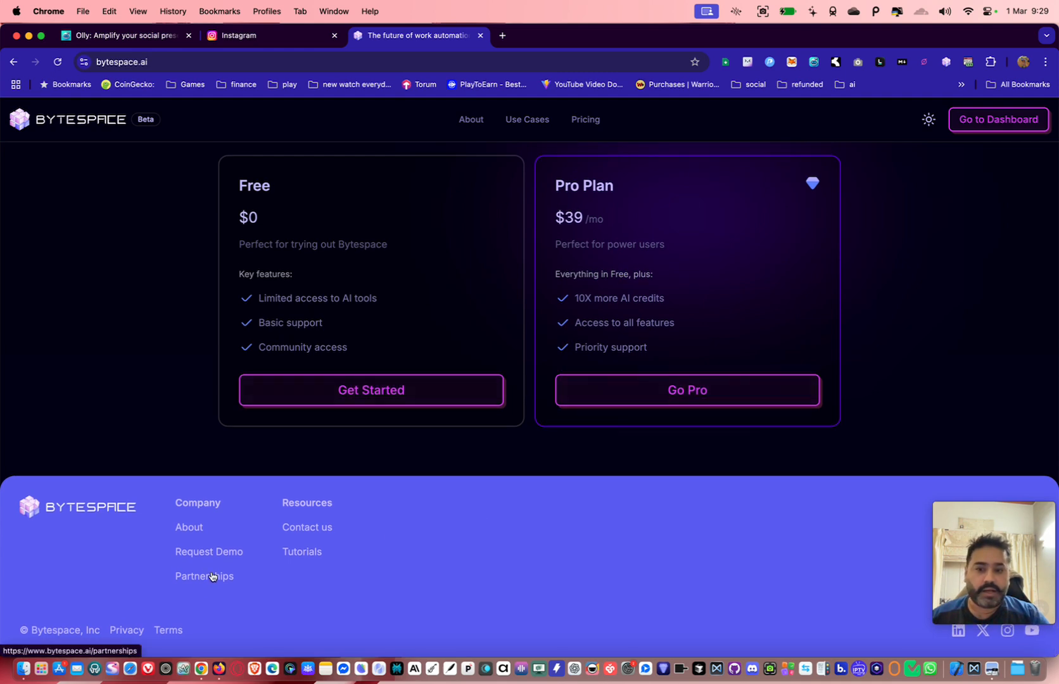
# Step: Open Bytespace's About page from the footer and read through its automation and Chomp sections
pyautogui.click(200, 534)
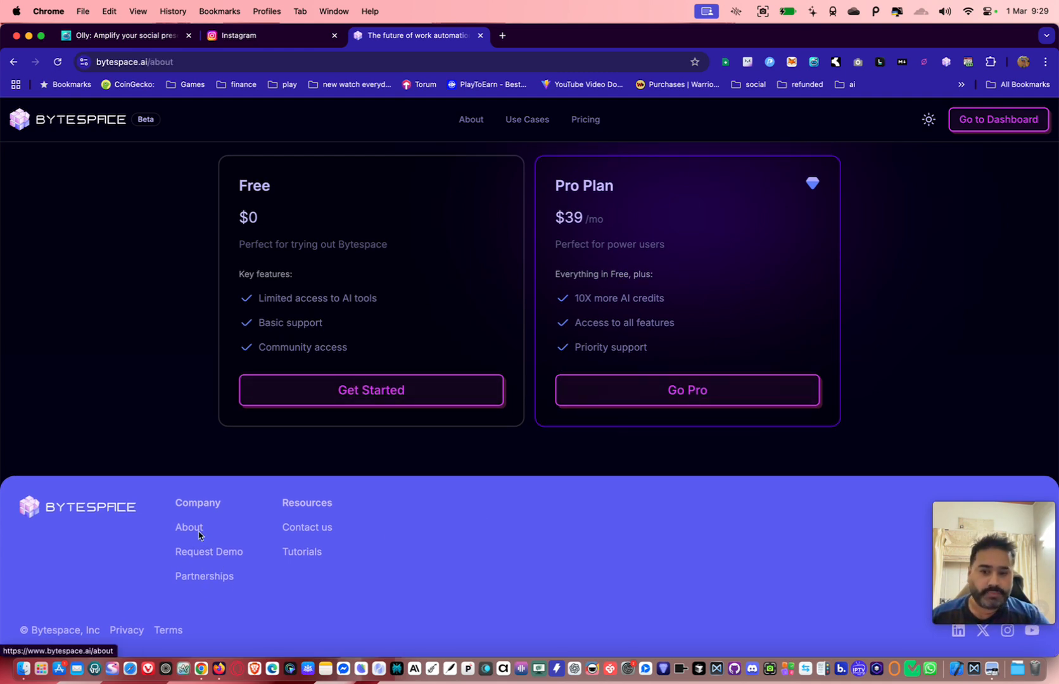
pyautogui.scroll(-20, 353, 554)
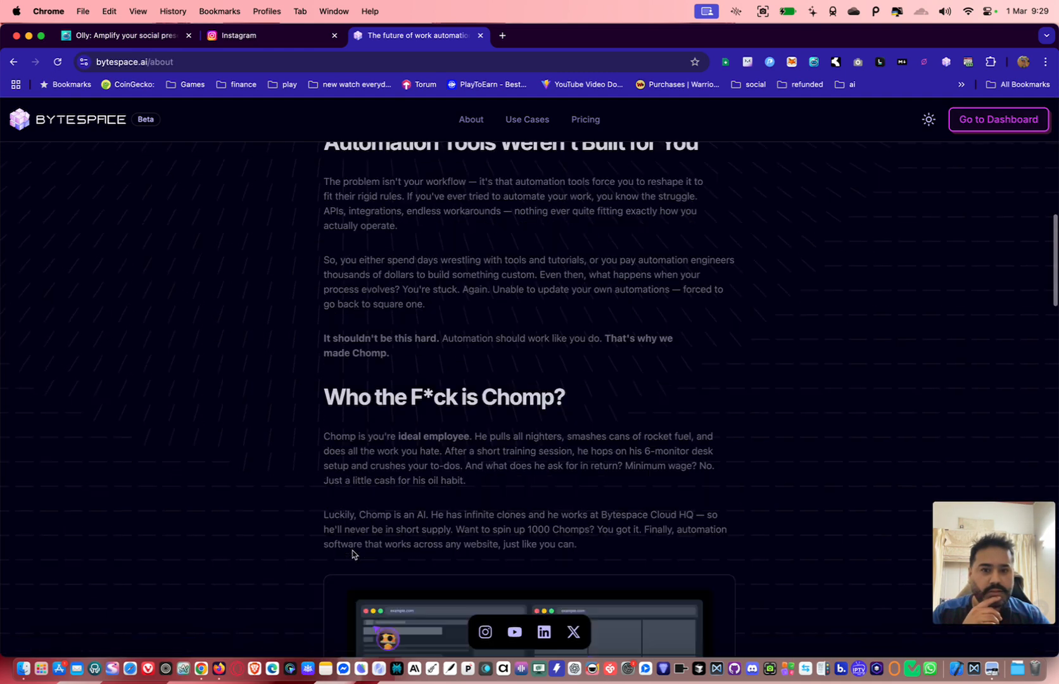
pyautogui.scroll(20, 352, 554)
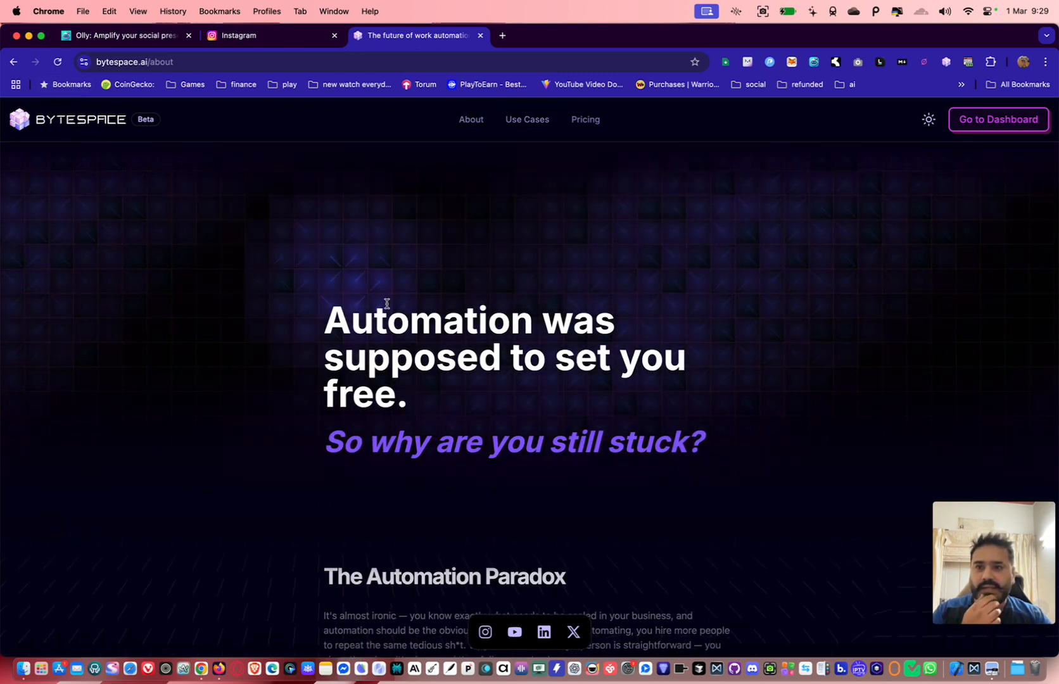
pyautogui.scroll(-2, 466, 416)
# Step: Return to the Bytespace homepage and review its use cases, API integrations, infrastructure features and pricing section
pyautogui.scroll(-15, 465, 417)
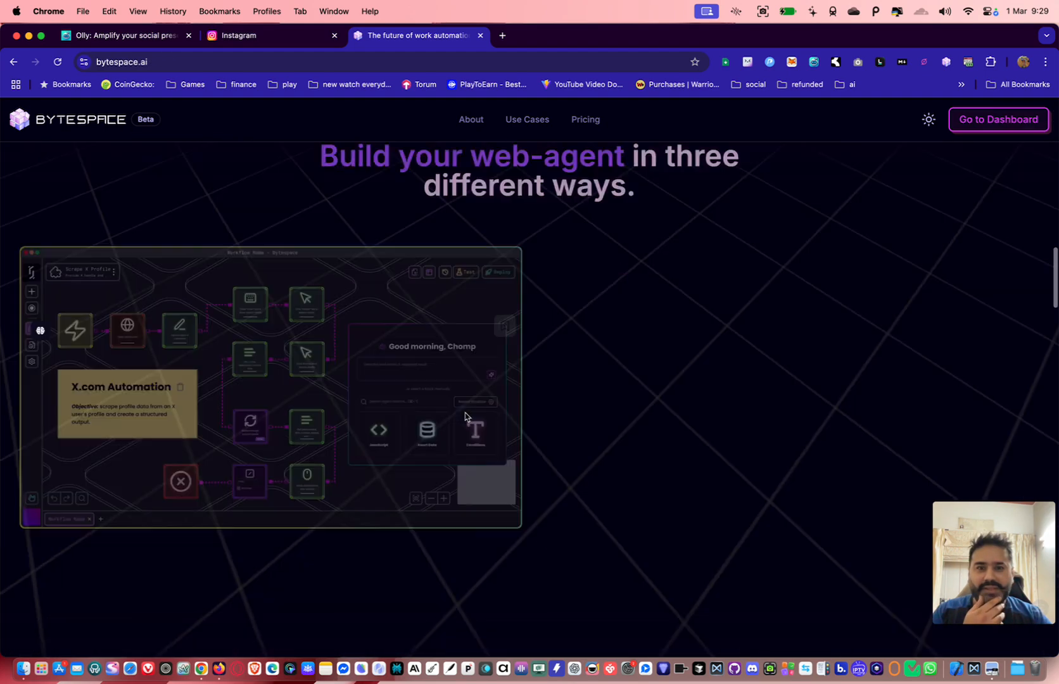
pyautogui.scroll(-2, 607, 445)
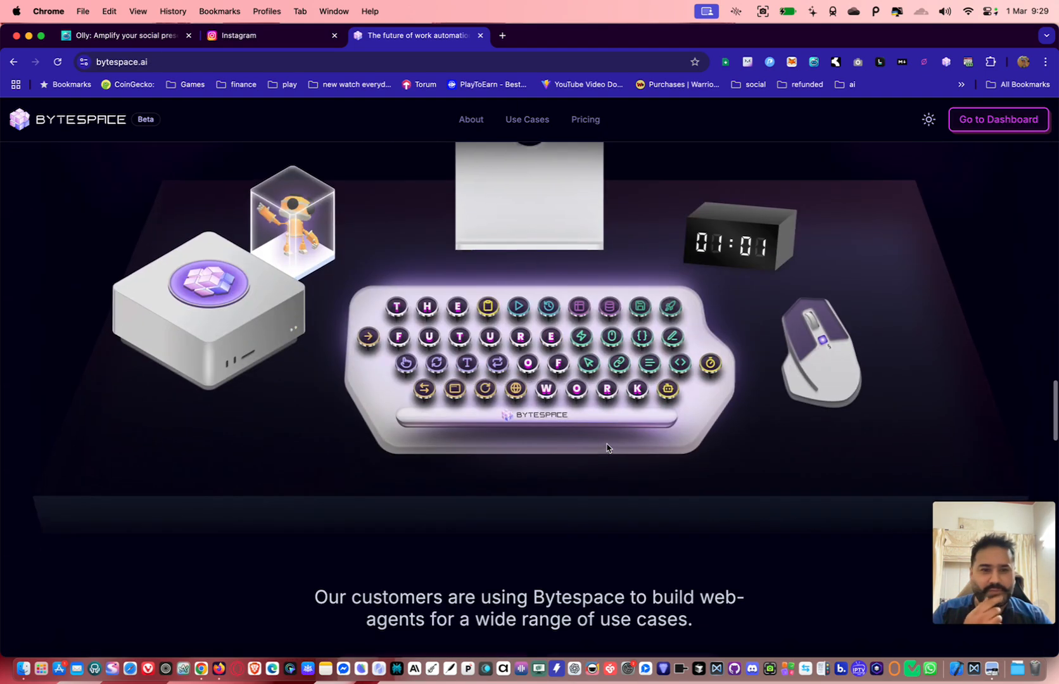
pyautogui.scroll(-2, 606, 448)
pyautogui.scroll(-6, 607, 446)
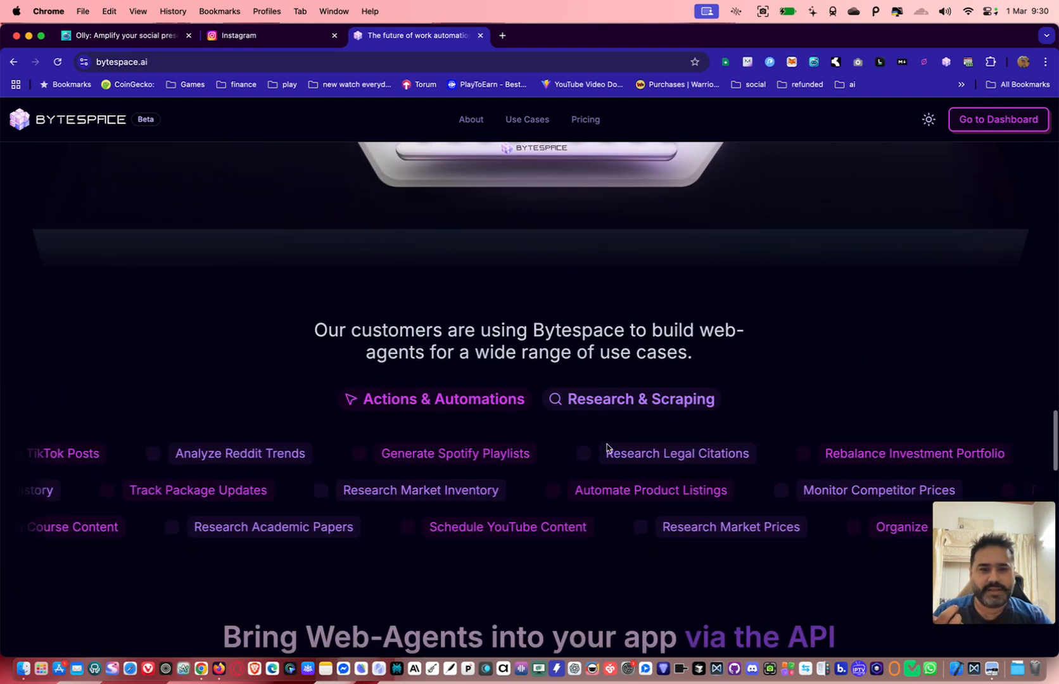
pyautogui.scroll(-2, 607, 444)
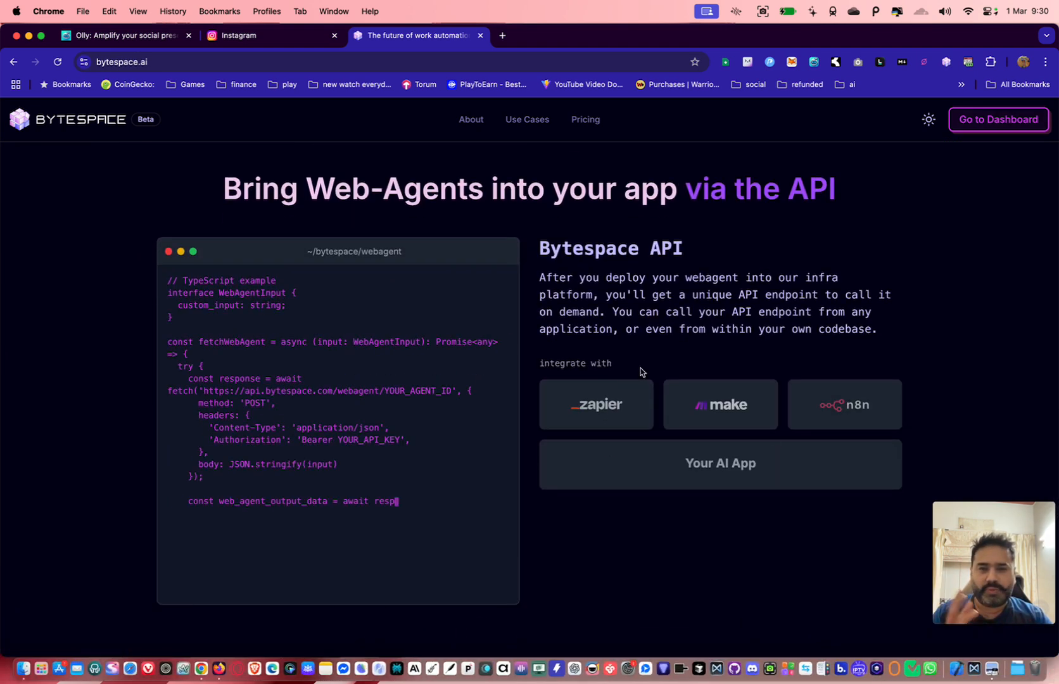
pyautogui.scroll(-8, 659, 458)
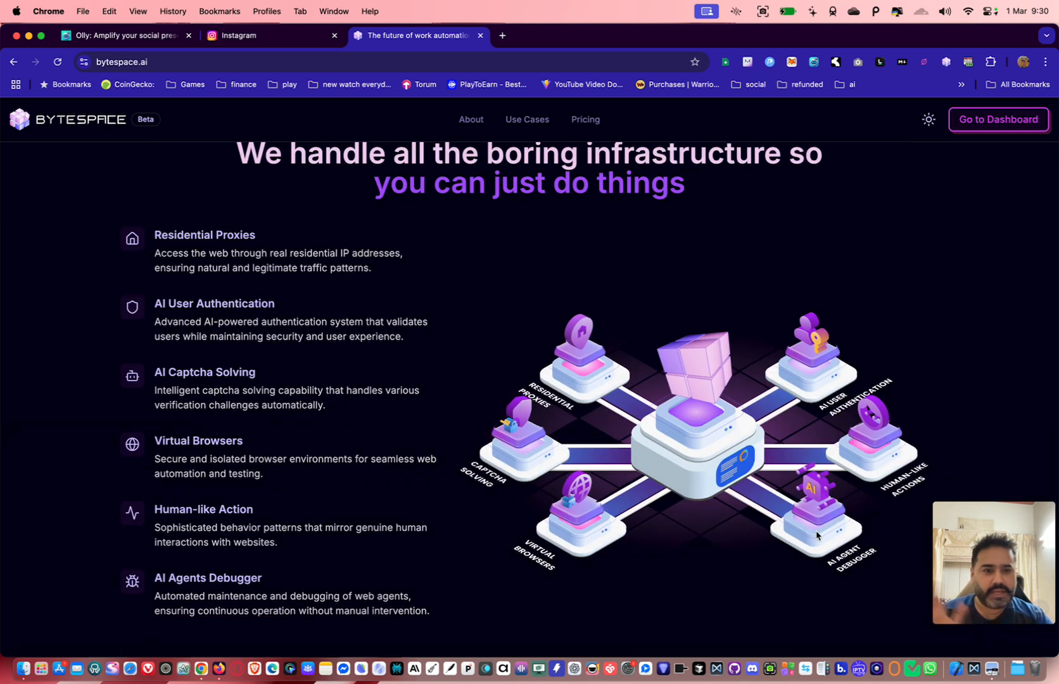
pyautogui.scroll(-2, 816, 534)
pyautogui.scroll(-4, 725, 504)
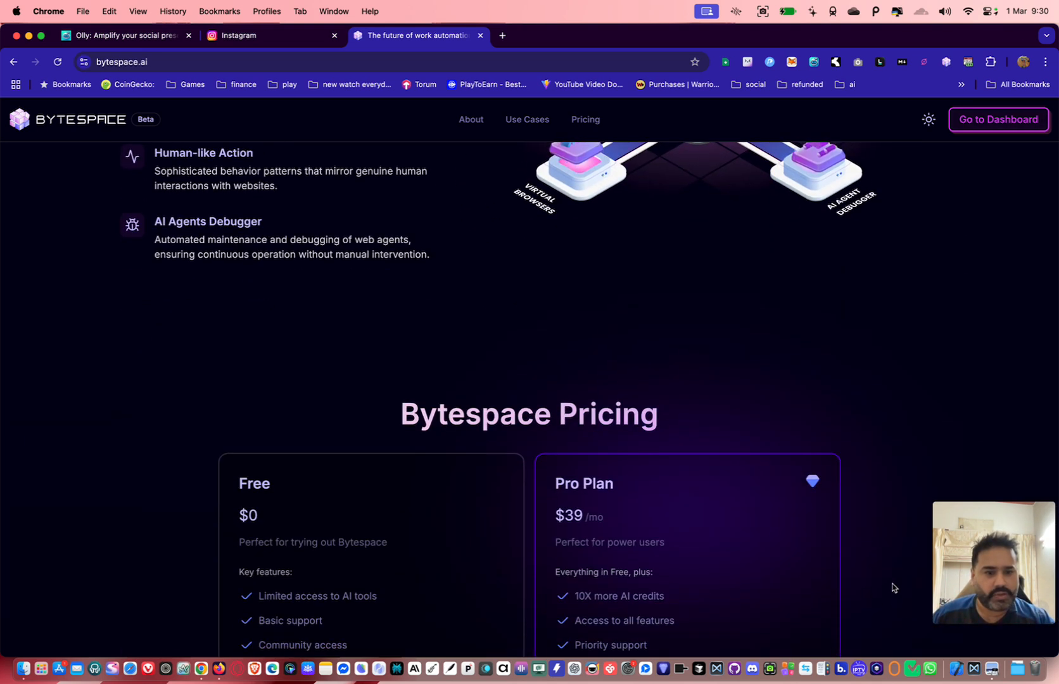
pyautogui.scroll(-2, 871, 585)
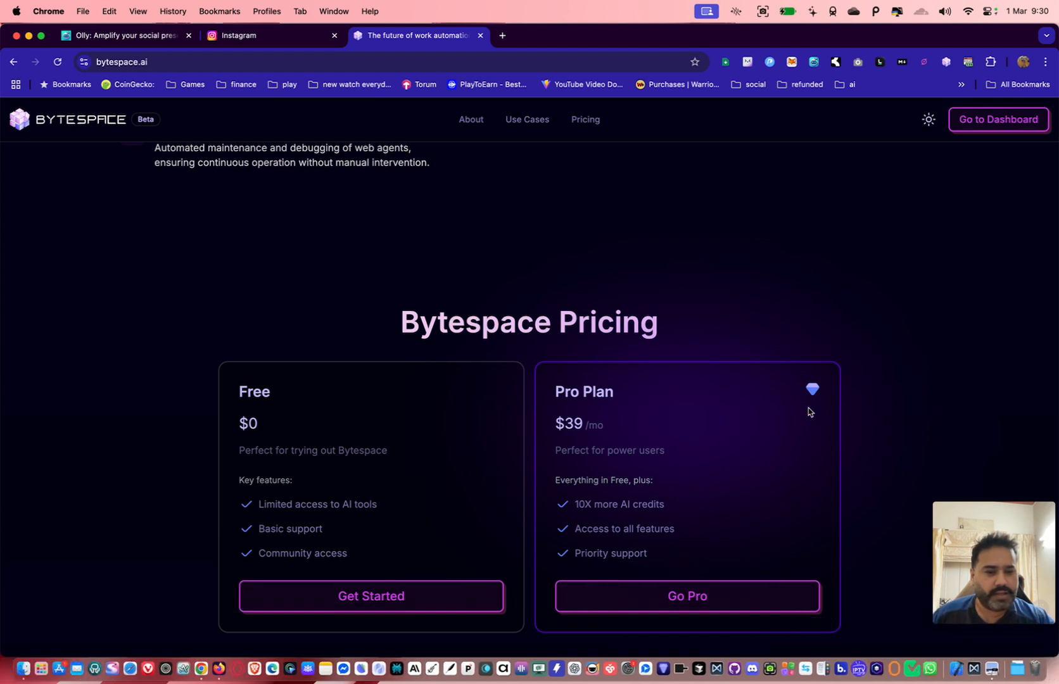
# Step: Search the installed apps for "ux" and launch Uxer.Agent.Mac
pyautogui.press('F4')
pyautogui.write('ux')
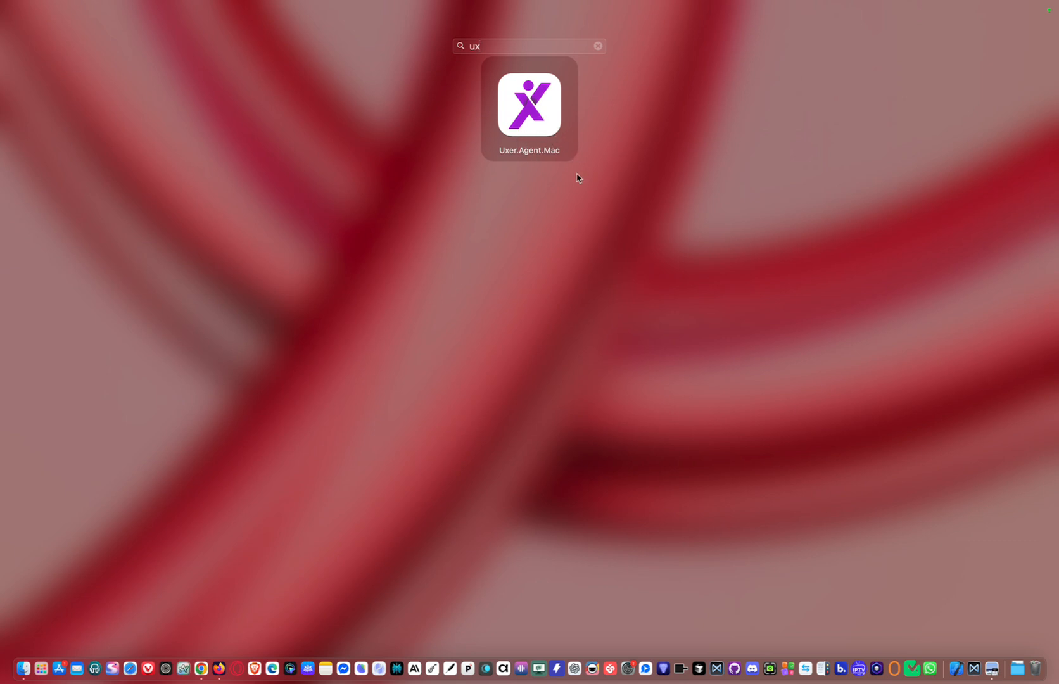
pyautogui.press('Return')
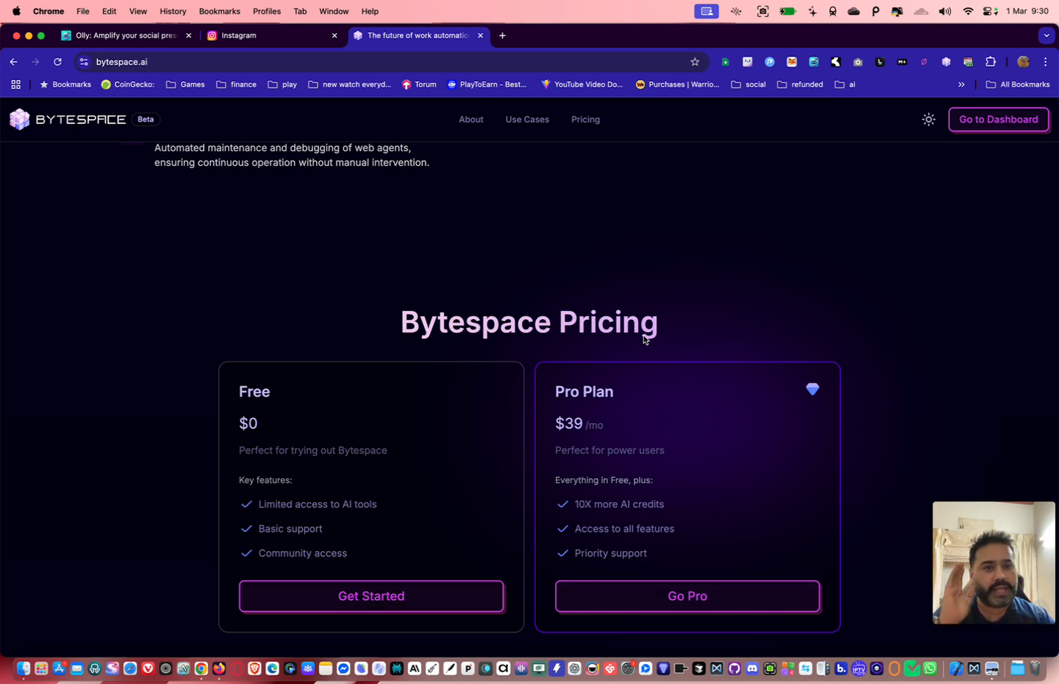
# Step: Check the windows open on the current desktop and return to the Bytespace pricing section in the browser
pyautogui.scroll(-1, 677, 380)
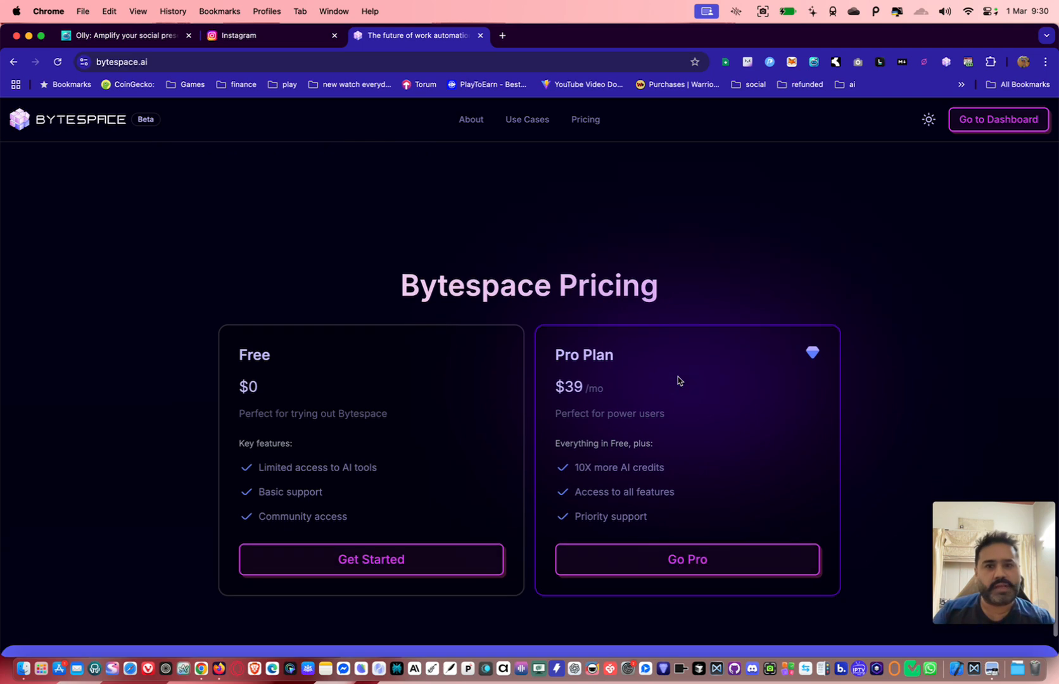
pyautogui.hotkey('ctrl', 'Up')
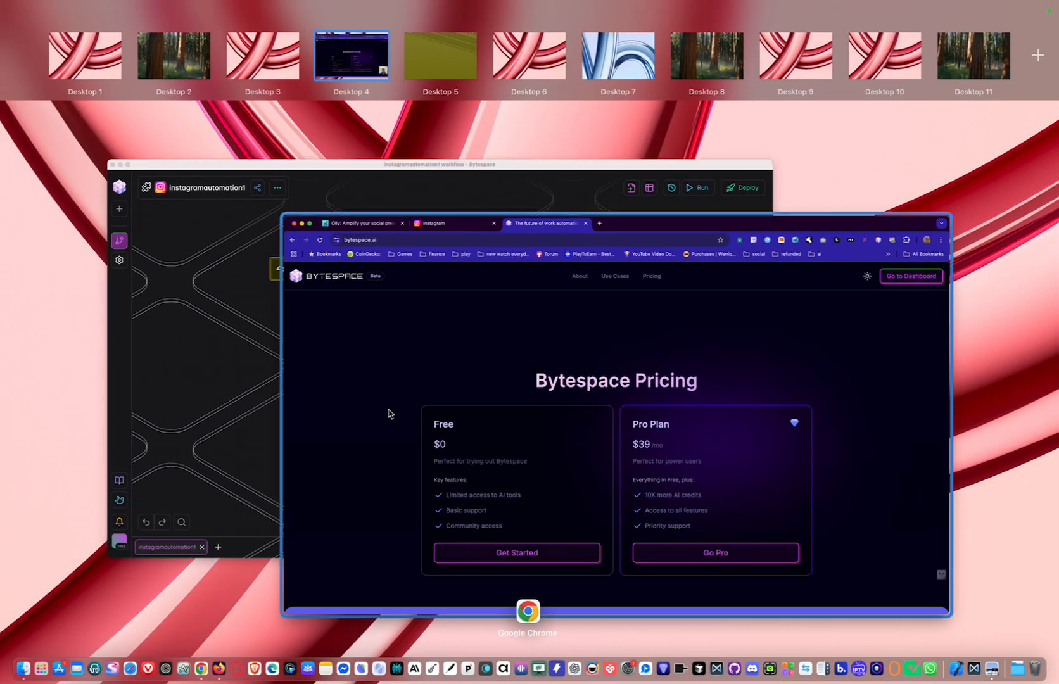
pyautogui.click(473, 383)
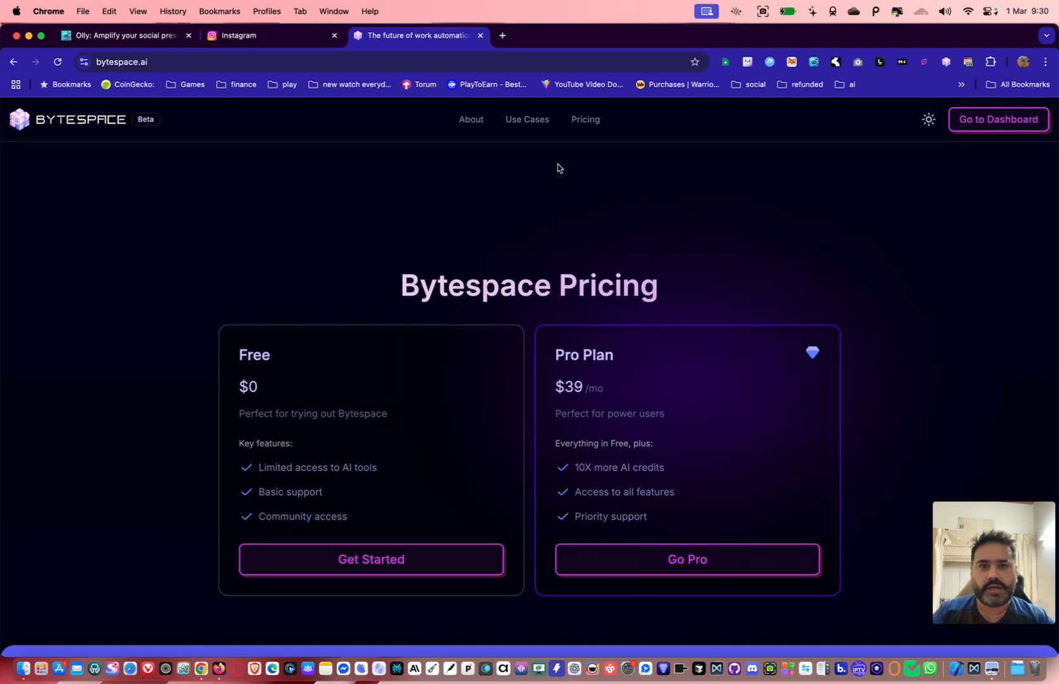
# Step: Go back up through the Bytespace homepage and open the dashboard with its Welcome to Bytespace message
pyautogui.scroll(15, 539, 177)
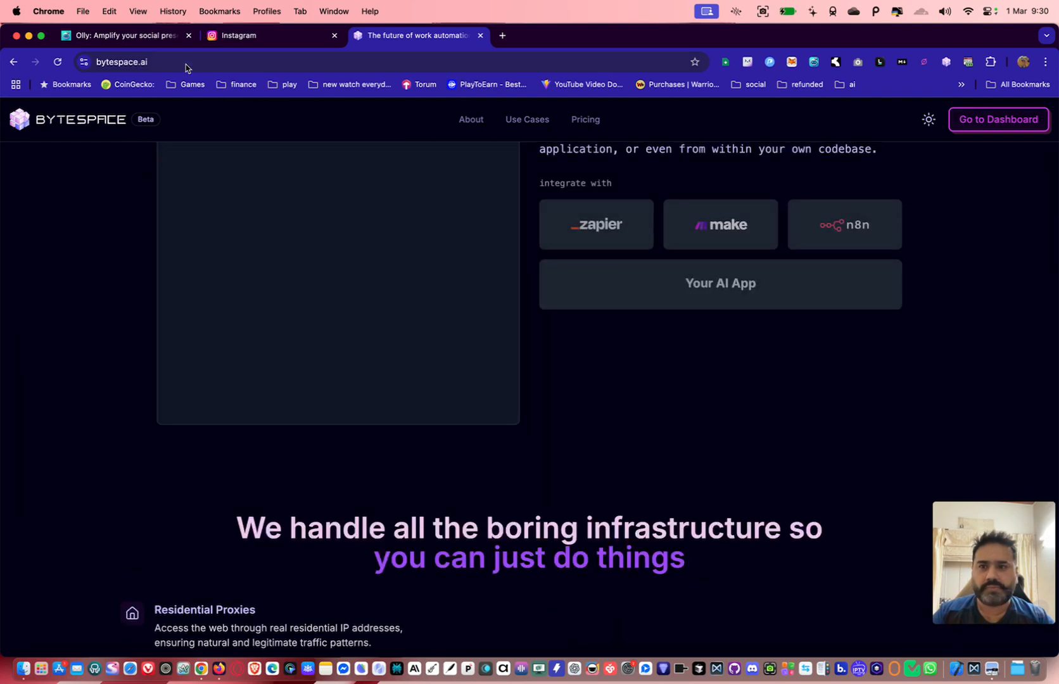
pyautogui.scroll(15, 471, 230)
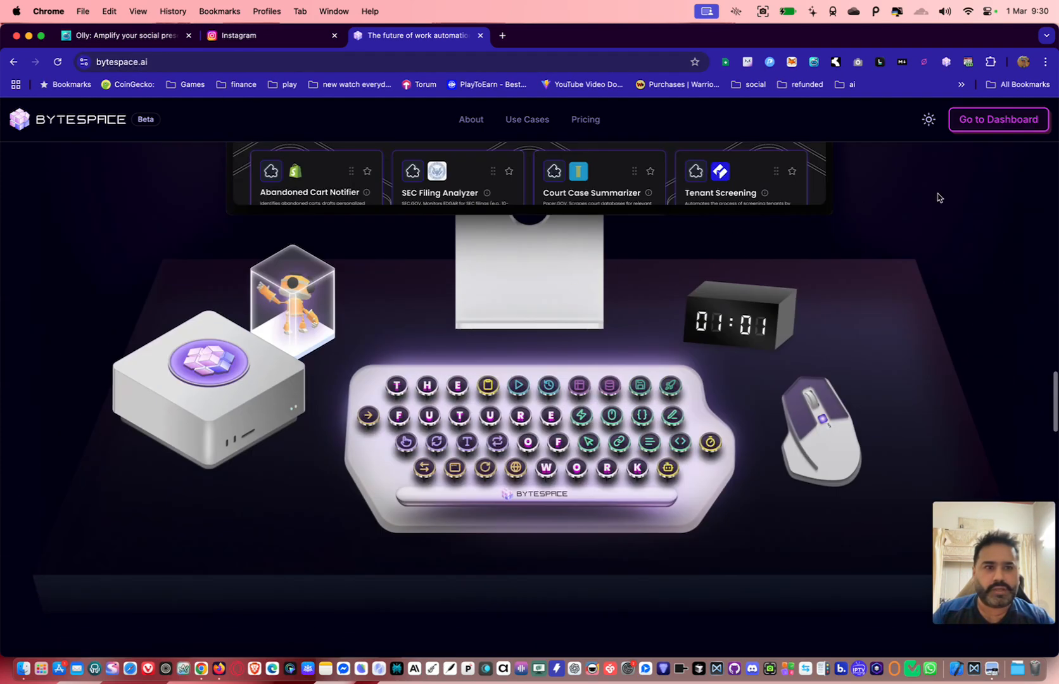
pyautogui.scroll(20, 66, 260)
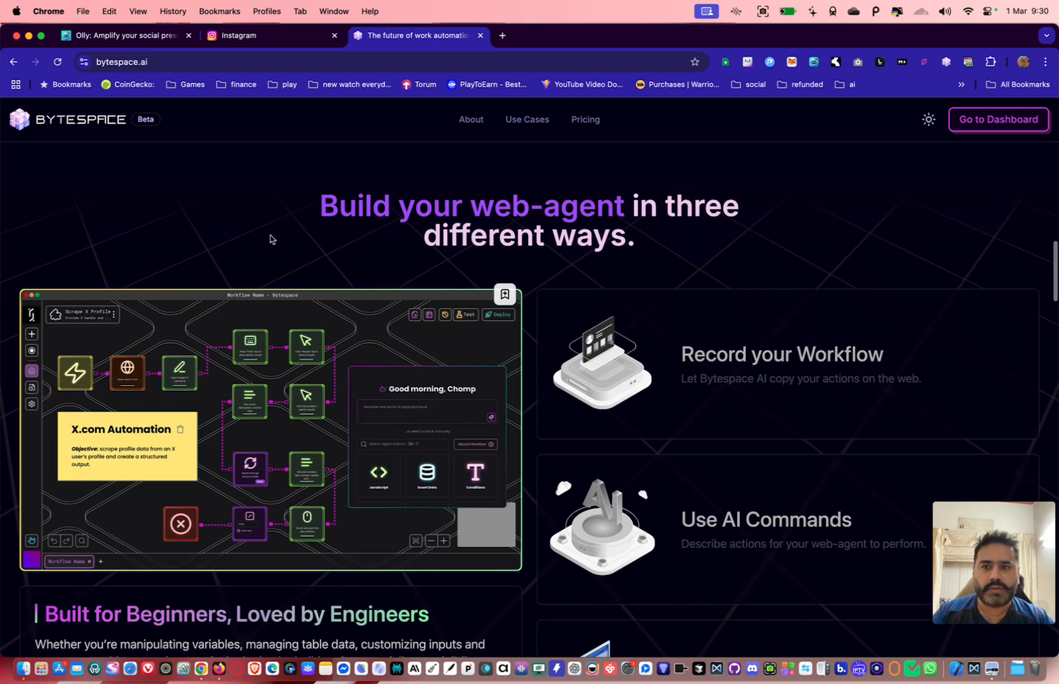
pyautogui.scroll(15, 420, 305)
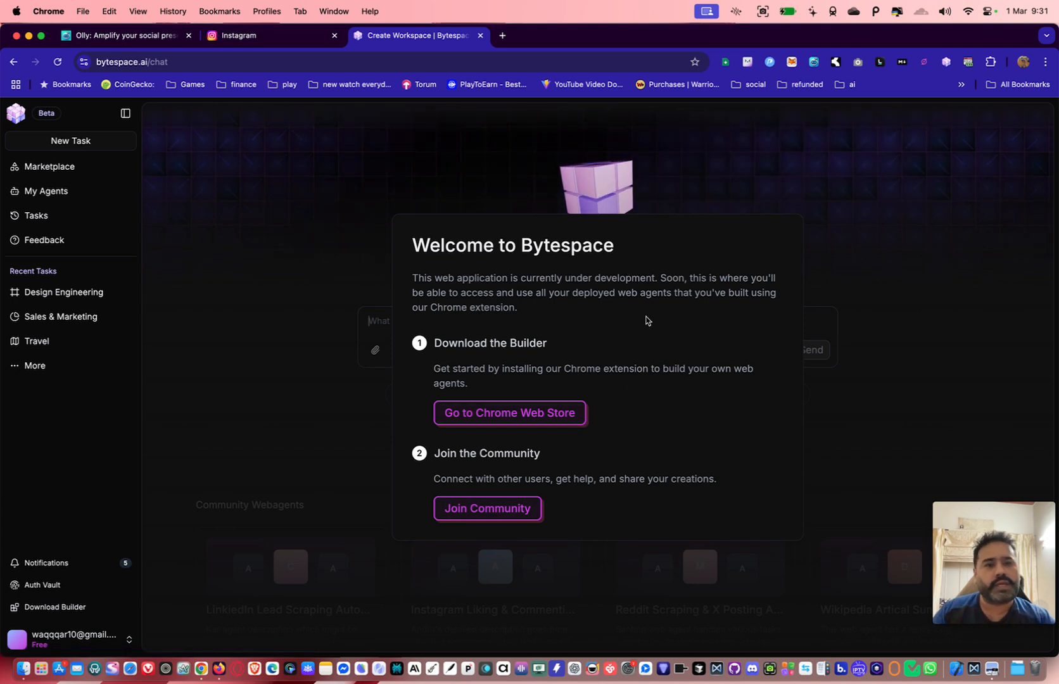
# Step: Glance at the Instagram tab and the dashboard tab, and switch to the instagramautomation1 workflow window
pyautogui.click(262, 40)
pyautogui.click(416, 39)
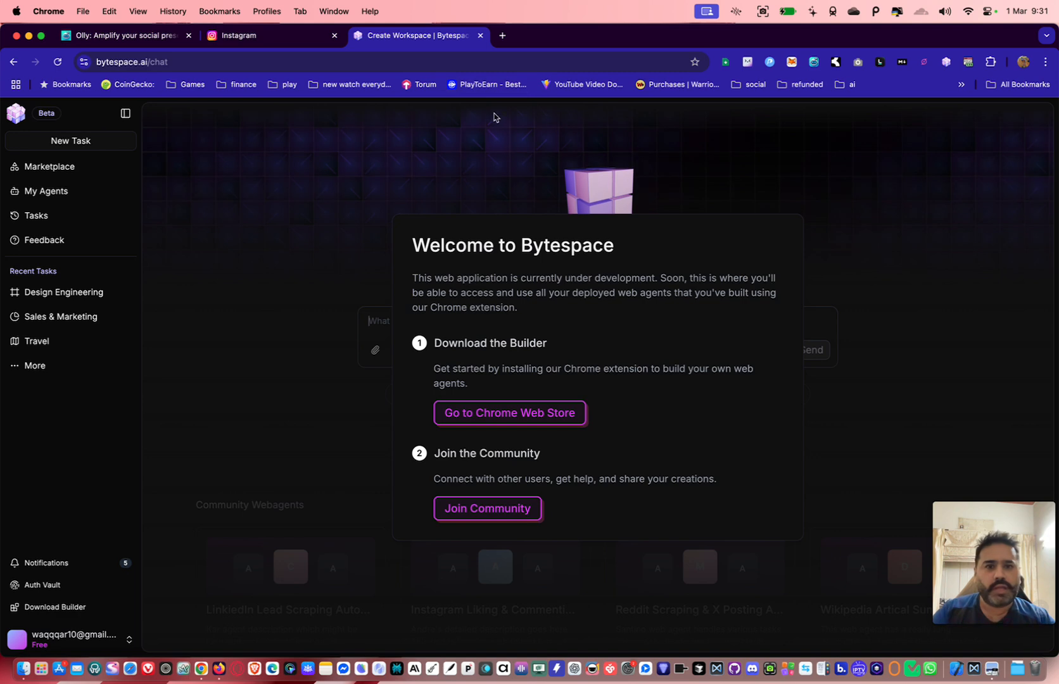
pyautogui.hotkey('ctrl', 'Down')
pyautogui.click(766, 320)
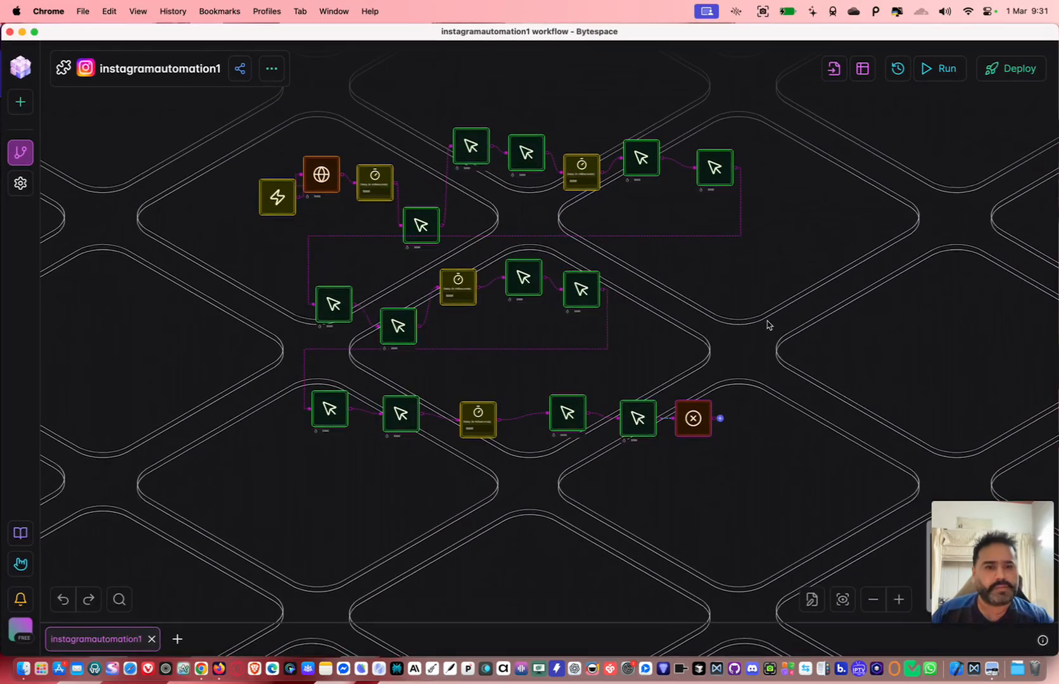